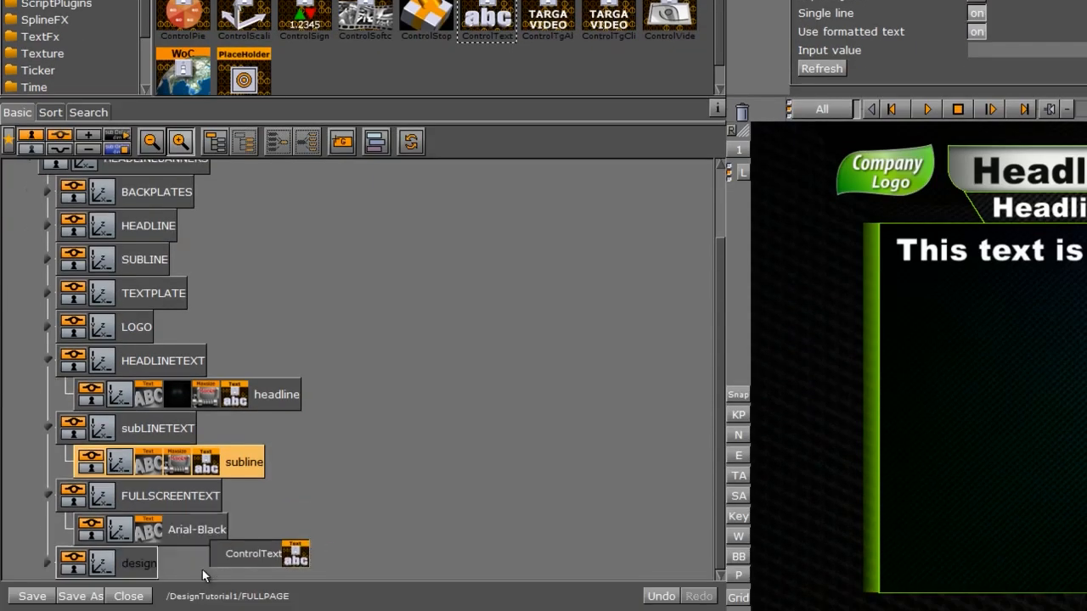
- Rename the Arial-Black text container under FULLSCREENTEXT as "fullscreentext"
double_click(203, 530)
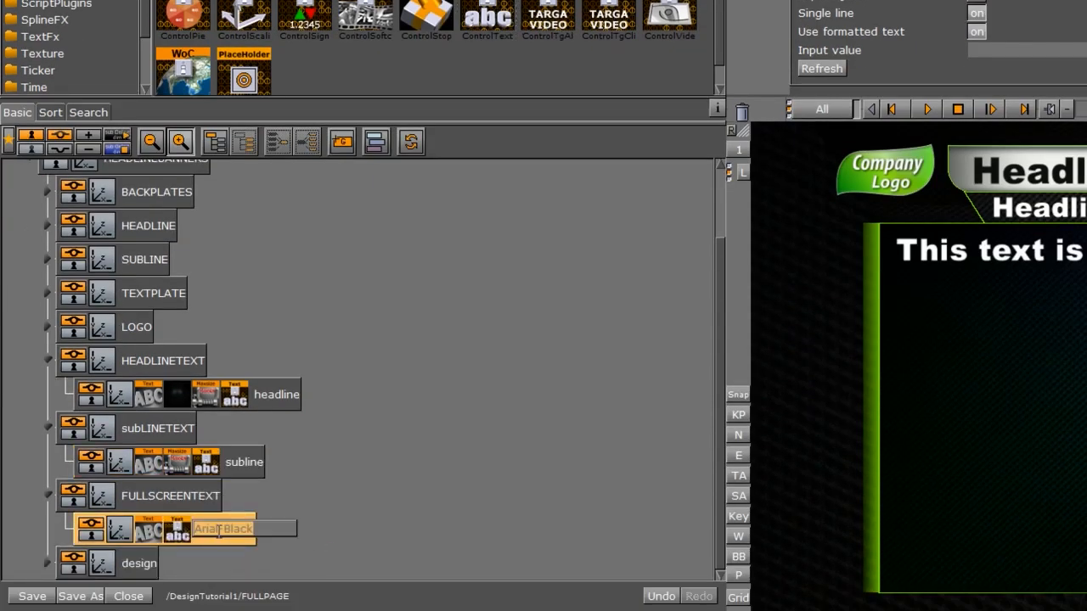
text(fu)
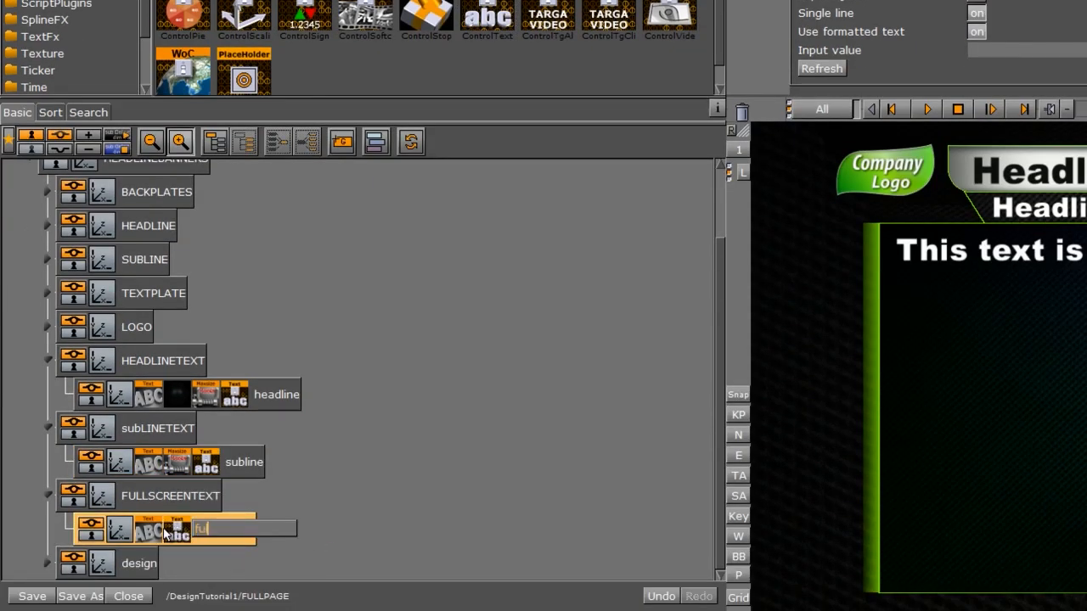
text(llte)
text(reentext)
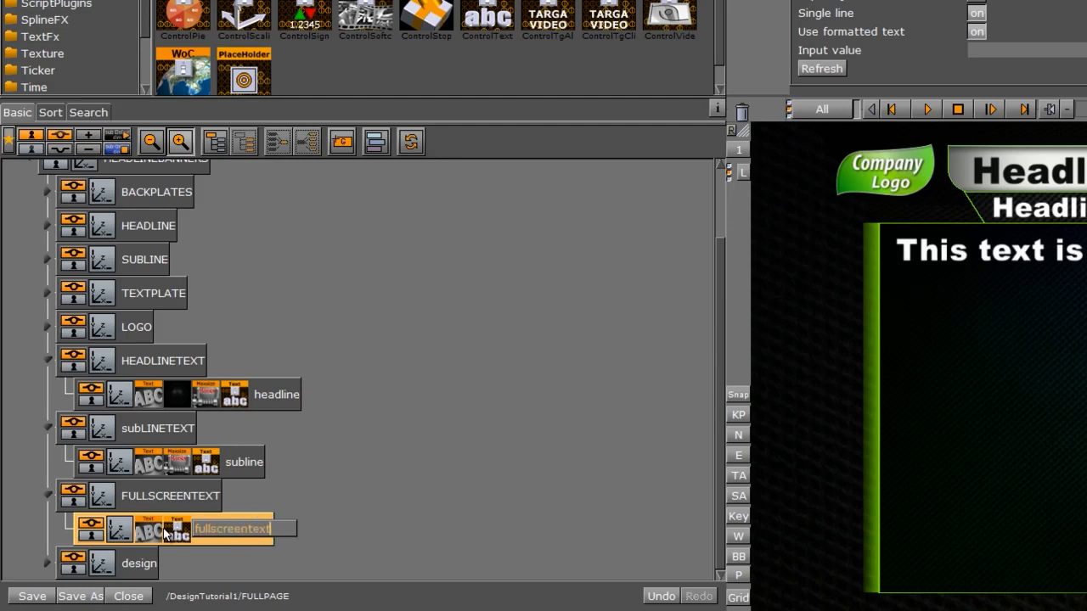
key(Return)
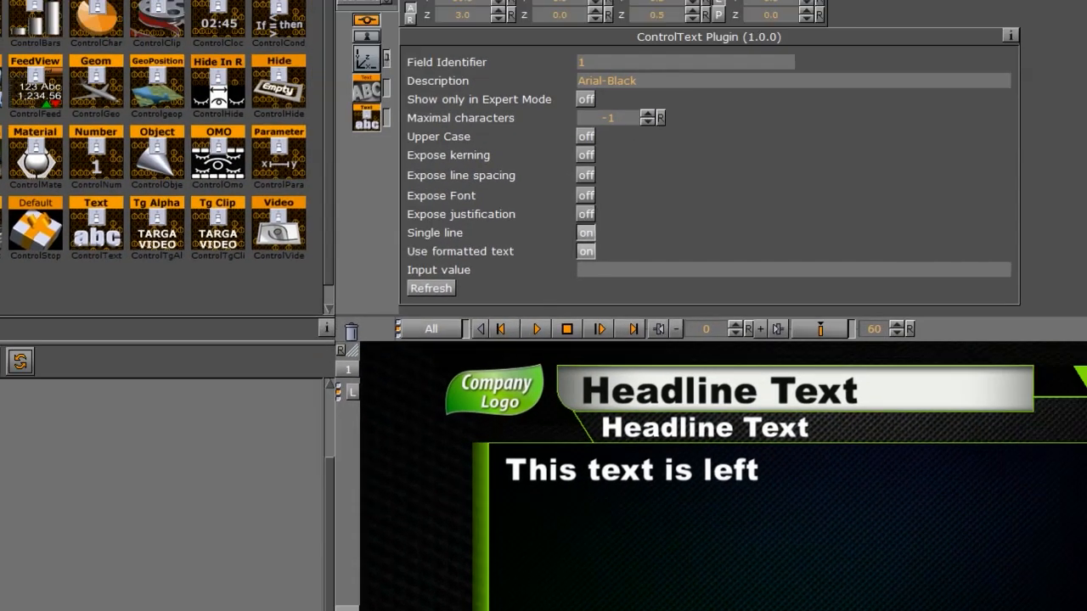
- Set the fullscreentext ControlText plugin's field identifier to 3 and its description to "fullscreentext"
click(585, 62)
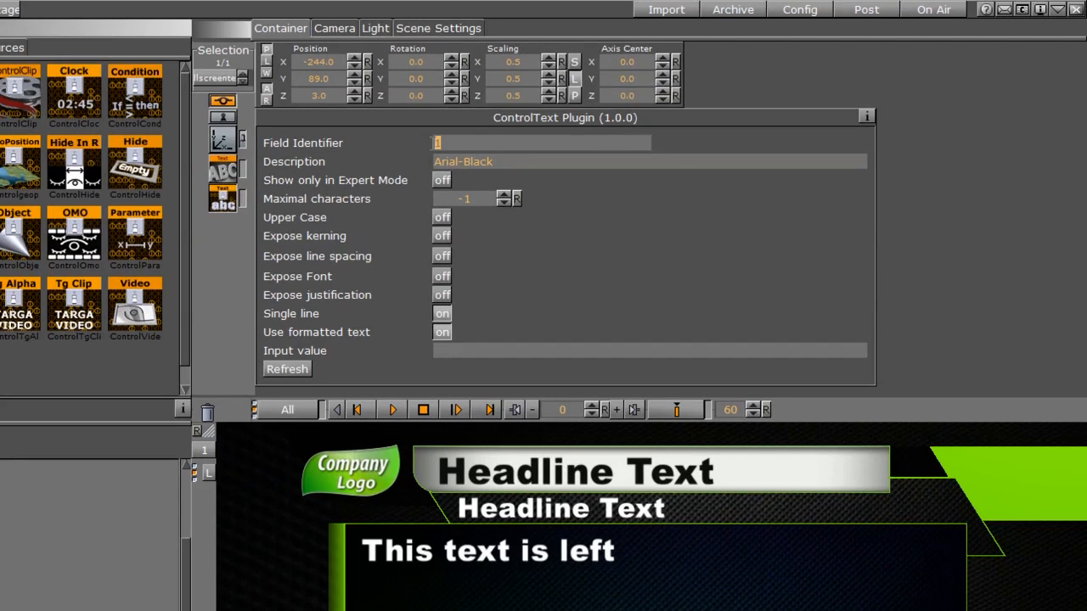
text(3)
key(Tab)
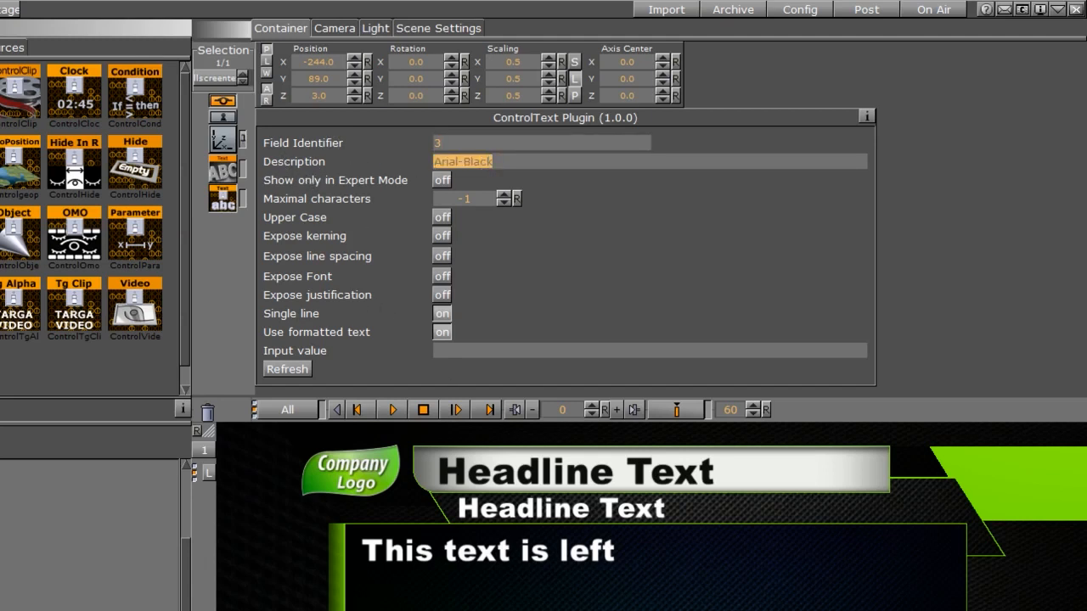
text(fu)
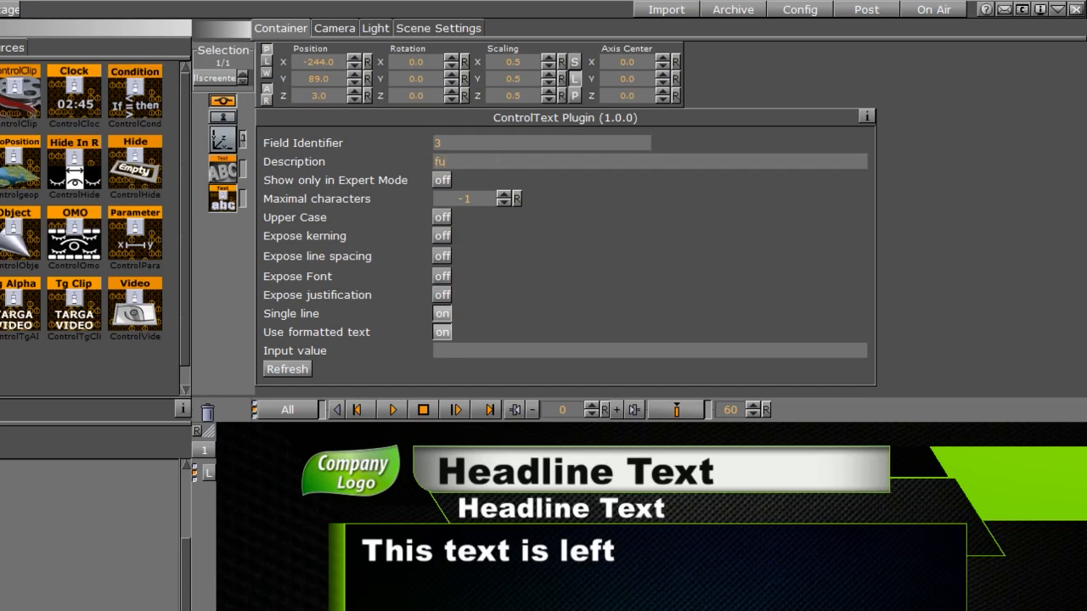
text(llscreent)
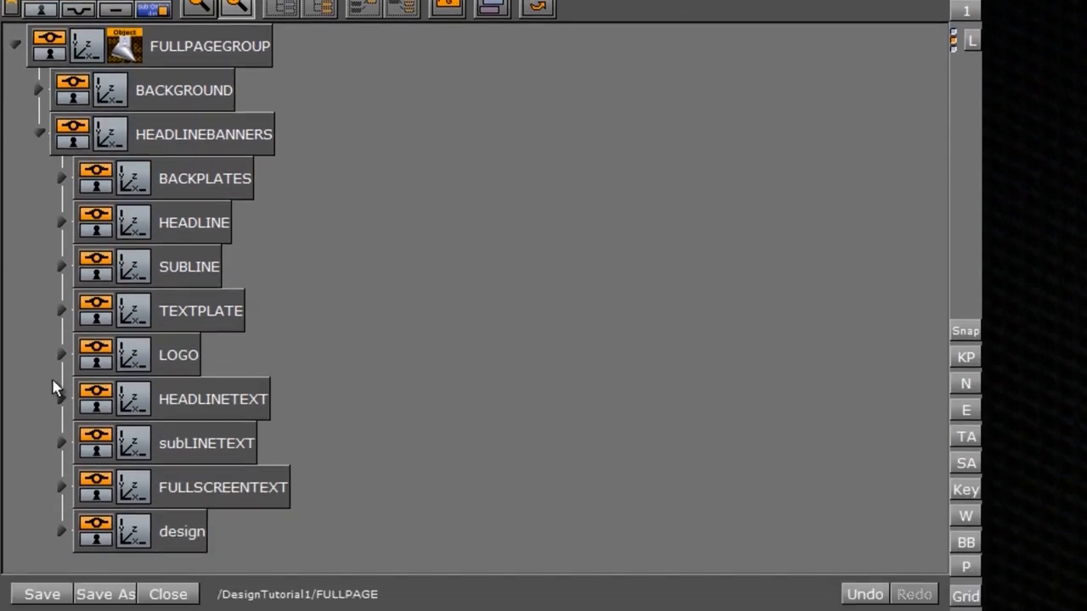
- Collapse the HEADLINEBANNERS group in the scene tree and hide it so only the background renders
click(61, 395)
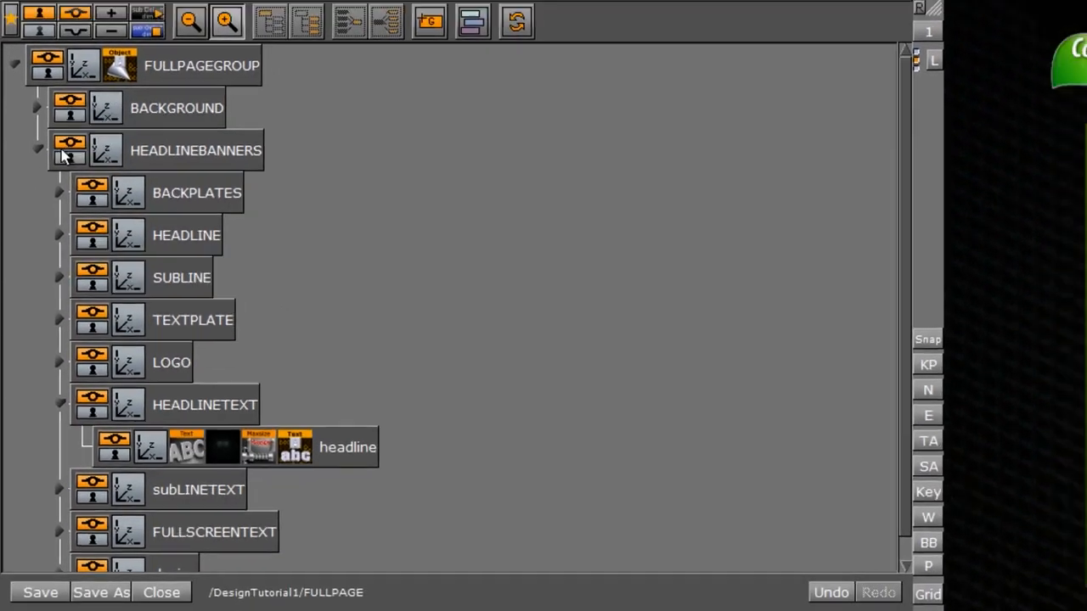
click(38, 151)
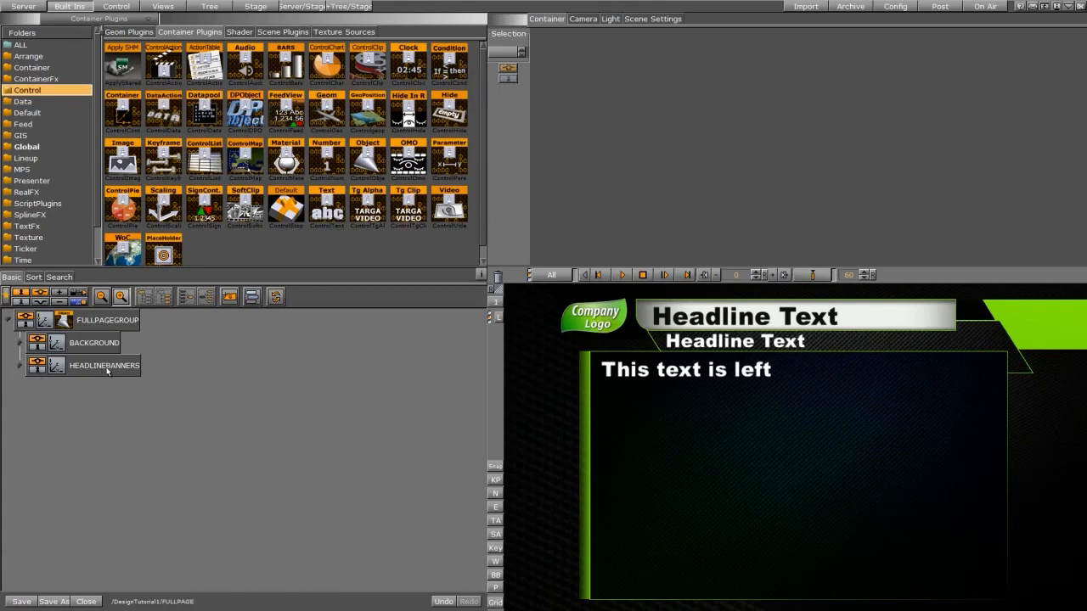
click(37, 365)
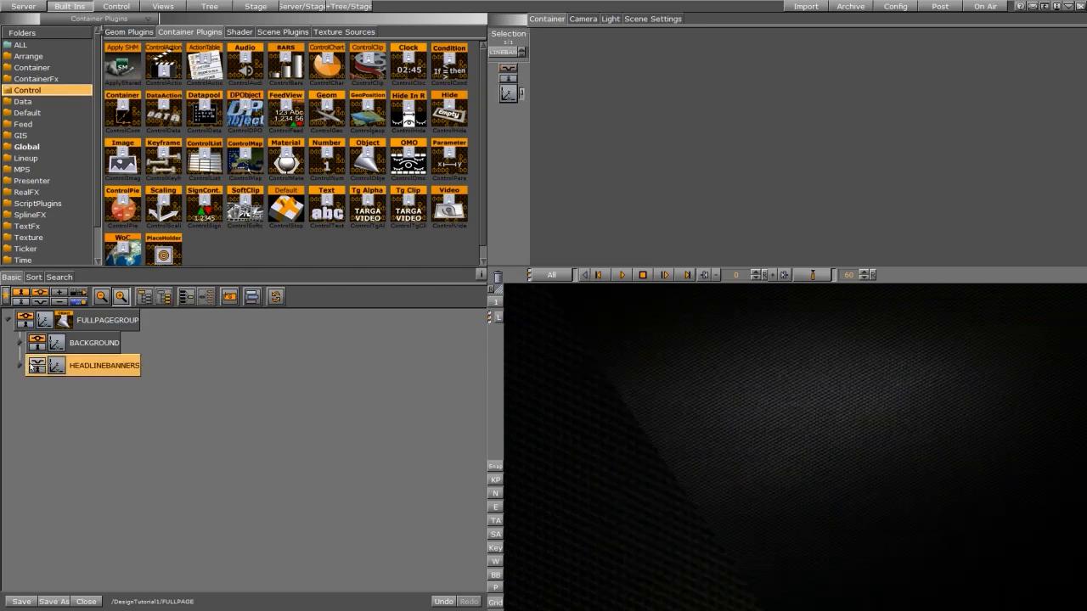
- Expand BACKGROUND, open the texture settings of its first Rectangle and scale that texture to 1.12 in X and Y
click(19, 344)
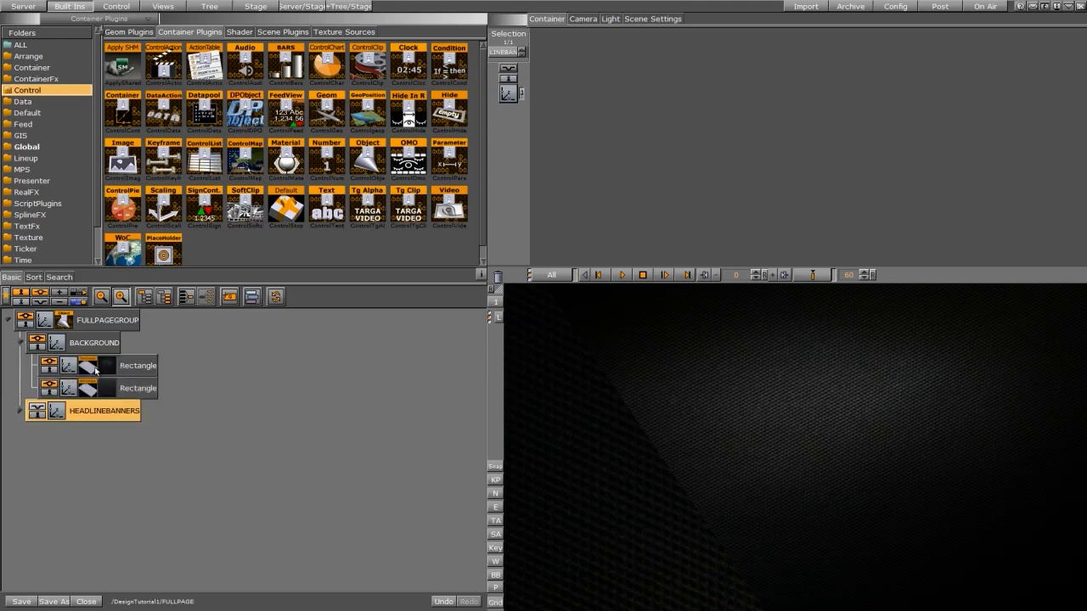
click(48, 365)
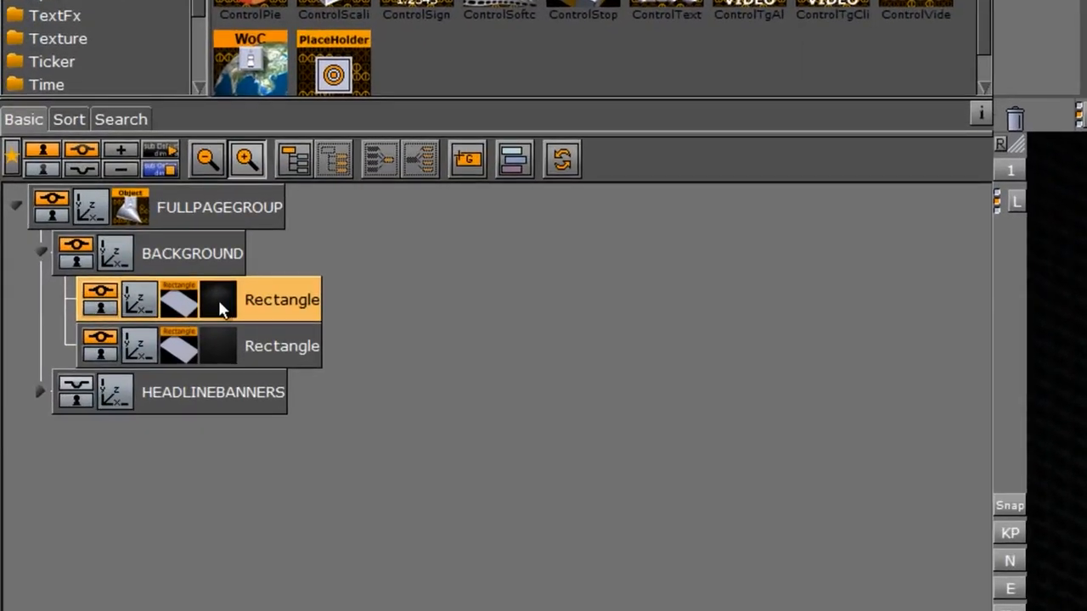
click(219, 303)
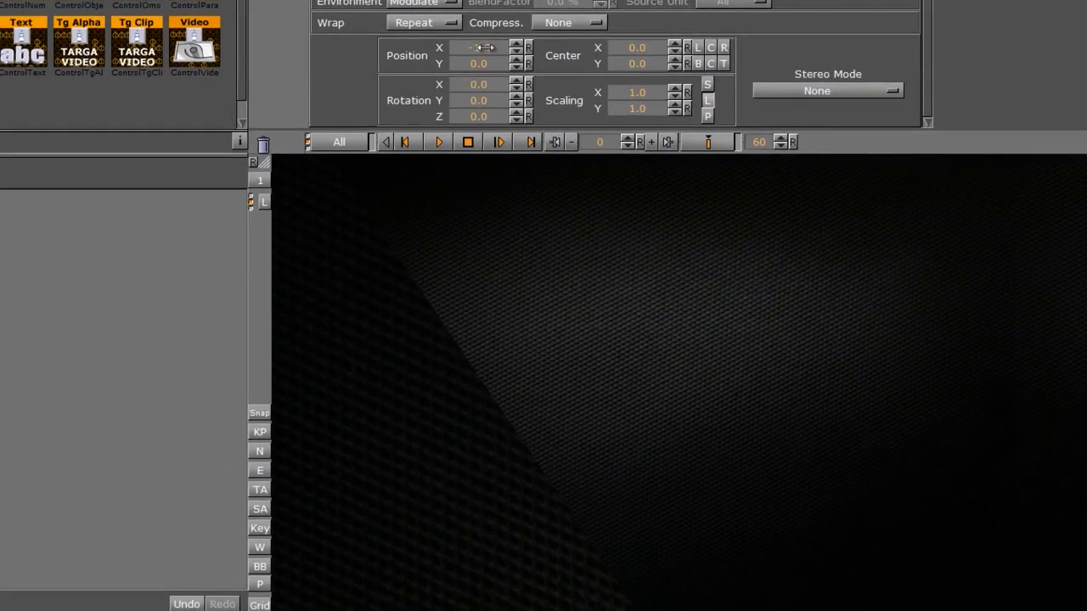
drag(403, 325, 434, 322)
drag(514, 47, 504, 48)
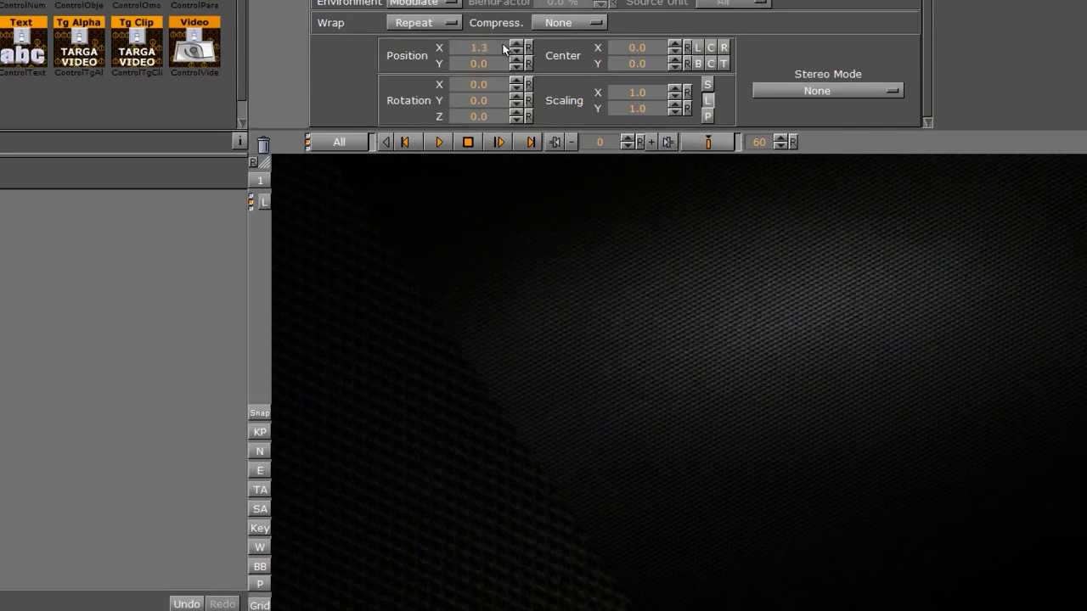
drag(620, 92, 629, 92)
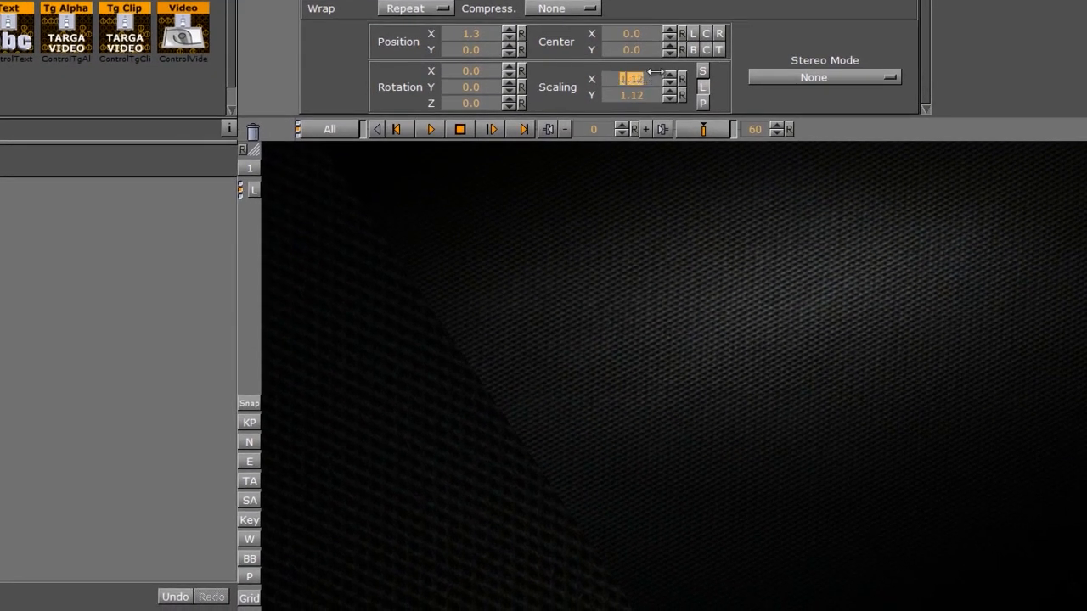
- Keyframe the first Rectangle's texture Position X at -0.5 on frame 0 and 2.1 on frame 60
mouse_move(498, 33)
mouse_down()
mouse_move(436, 47)
mouse_move(478, 36)
mouse_up()
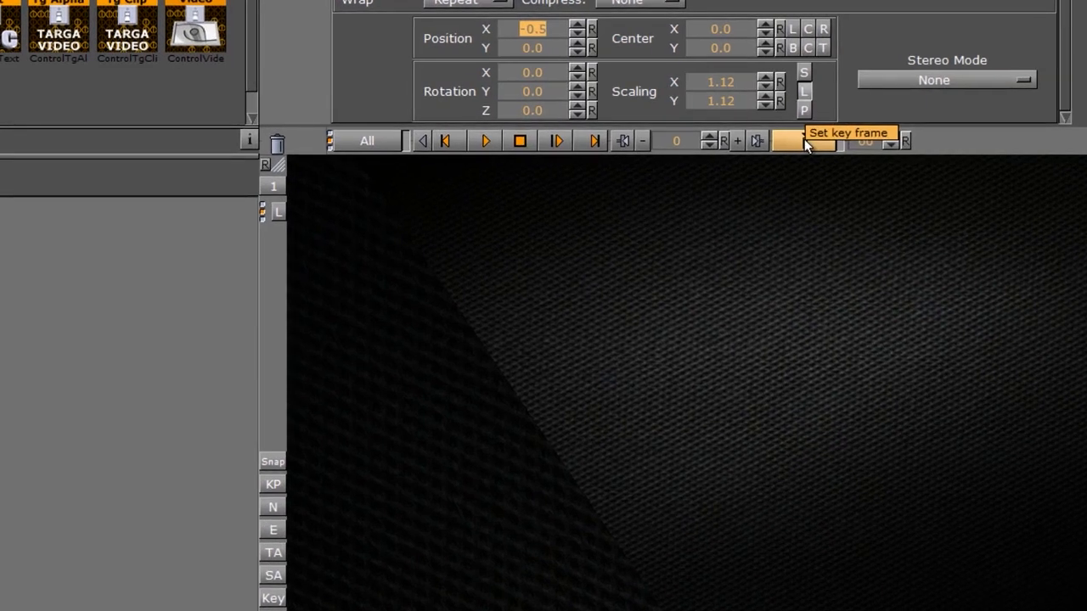
click(805, 143)
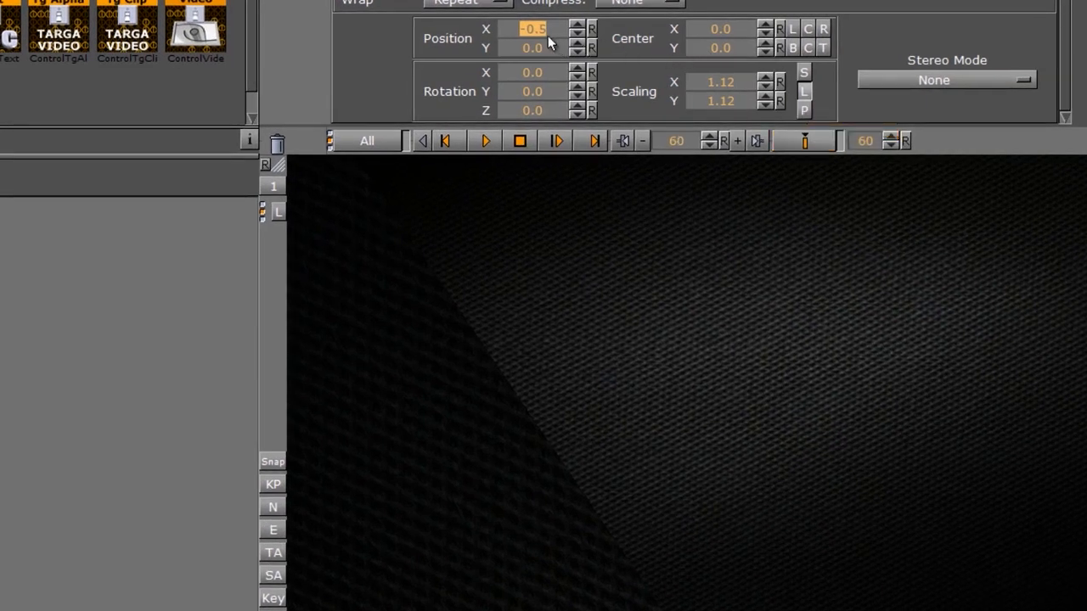
drag(523, 31, 542, 27)
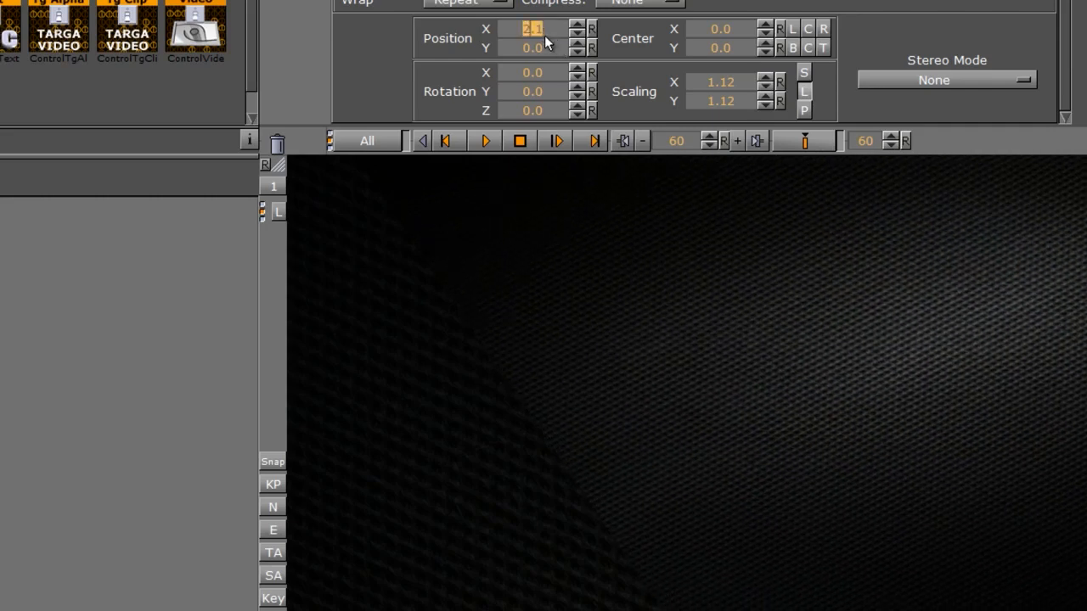
click(799, 141)
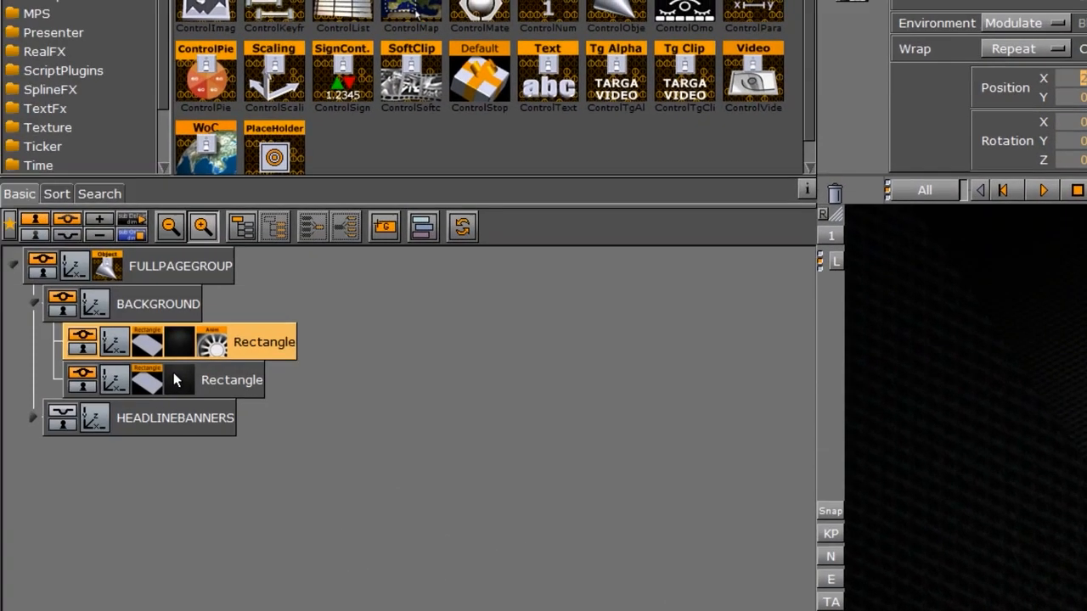
- Keyframe the second background Rectangle's texture position at frame 120 and, with a shifted position, at frame 0
click(176, 387)
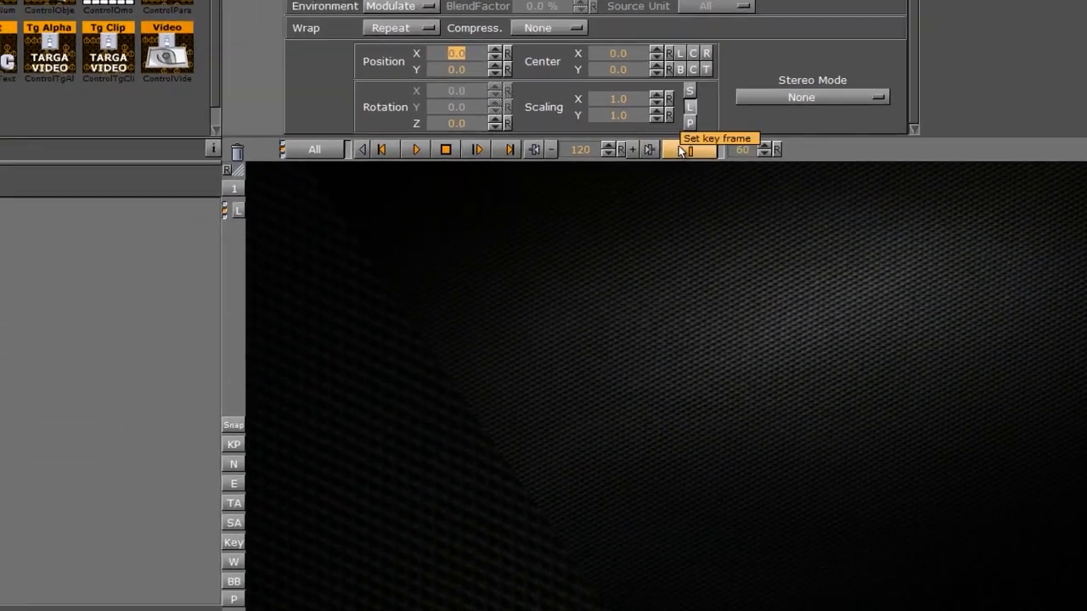
click(683, 132)
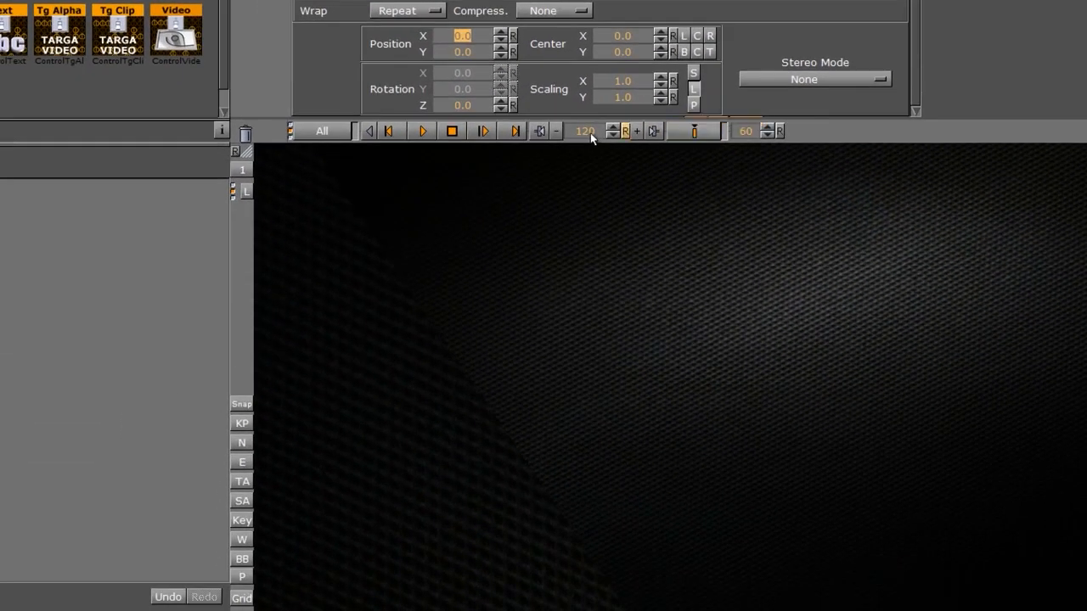
drag(589, 133, 252, 101)
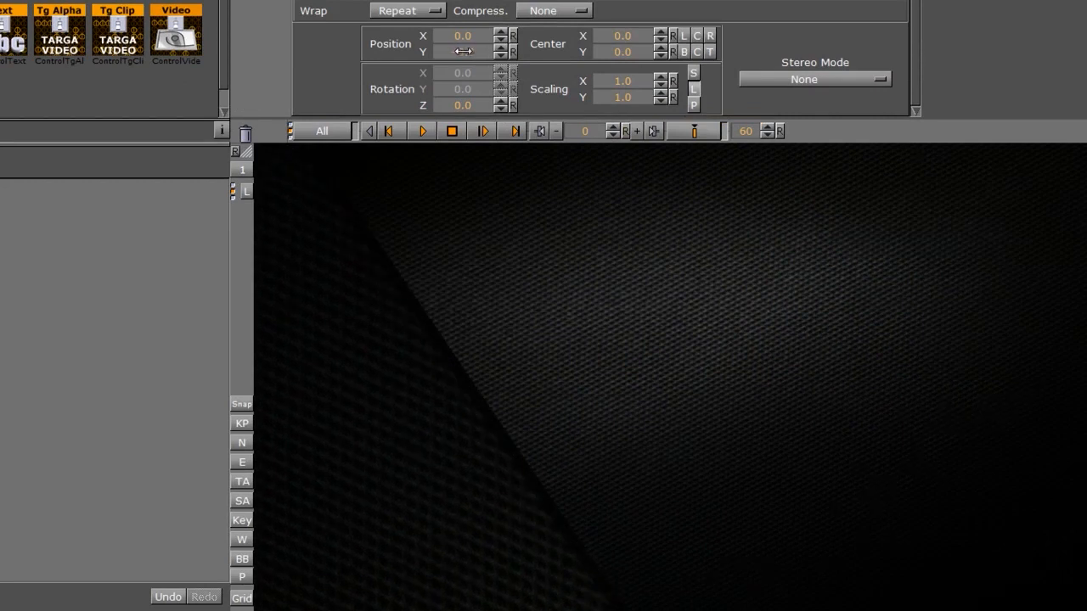
drag(480, 37, 469, 36)
click(690, 135)
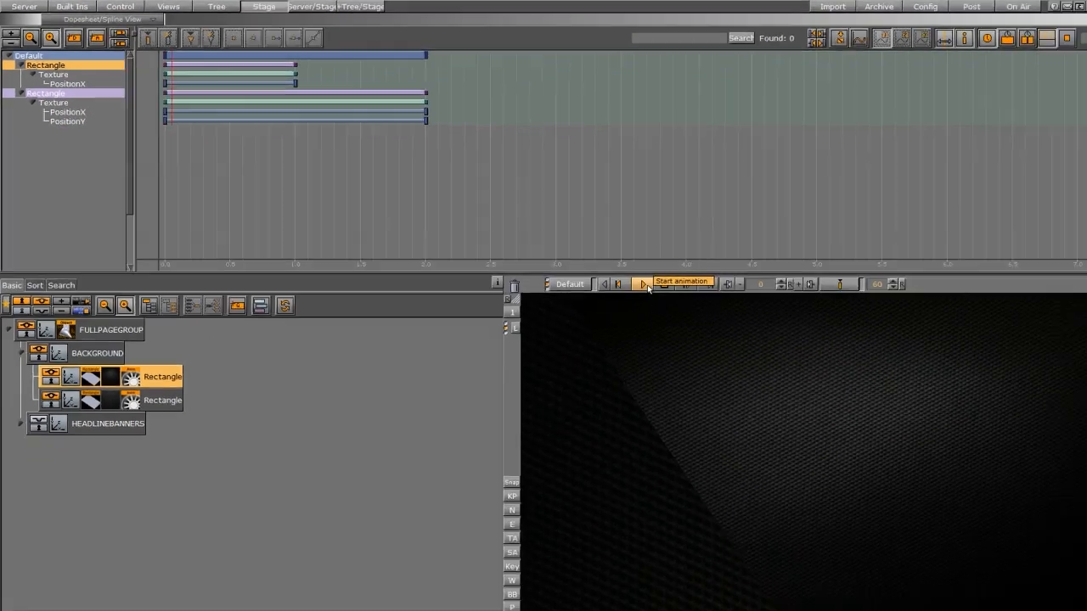
- Play the background animation and stretch the first Rectangle's PositionX channel to end at about 10 seconds
click(644, 285)
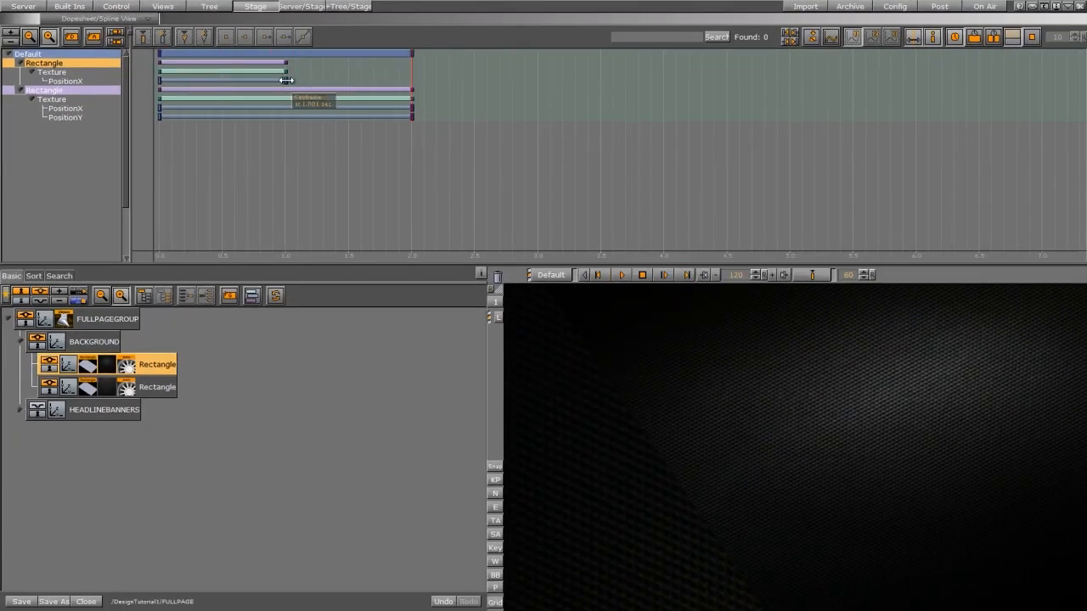
drag(287, 80, 780, 76)
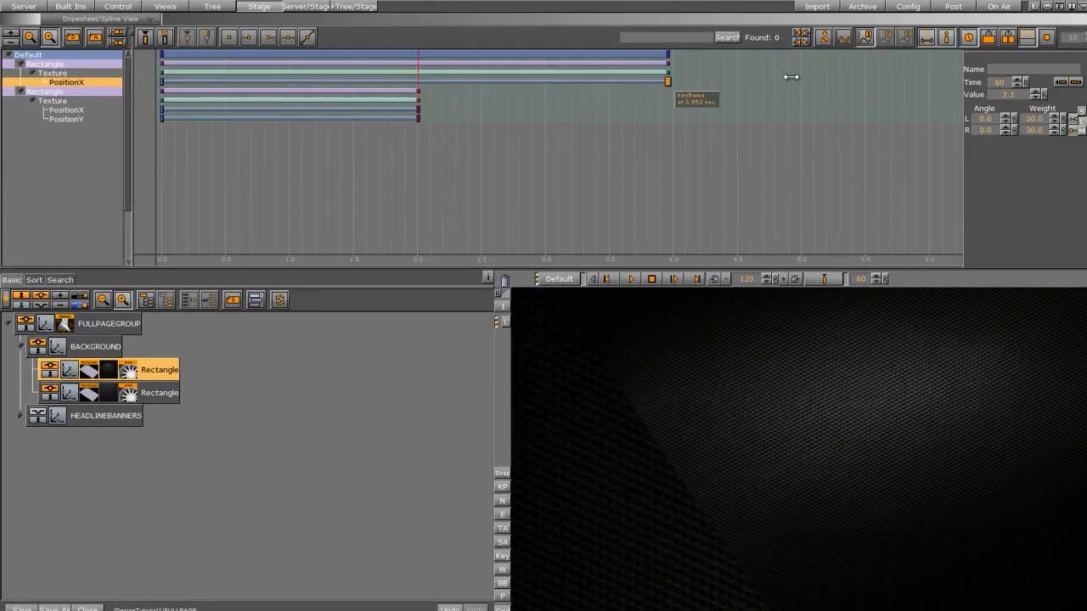
drag(901, 89, 1044, 89)
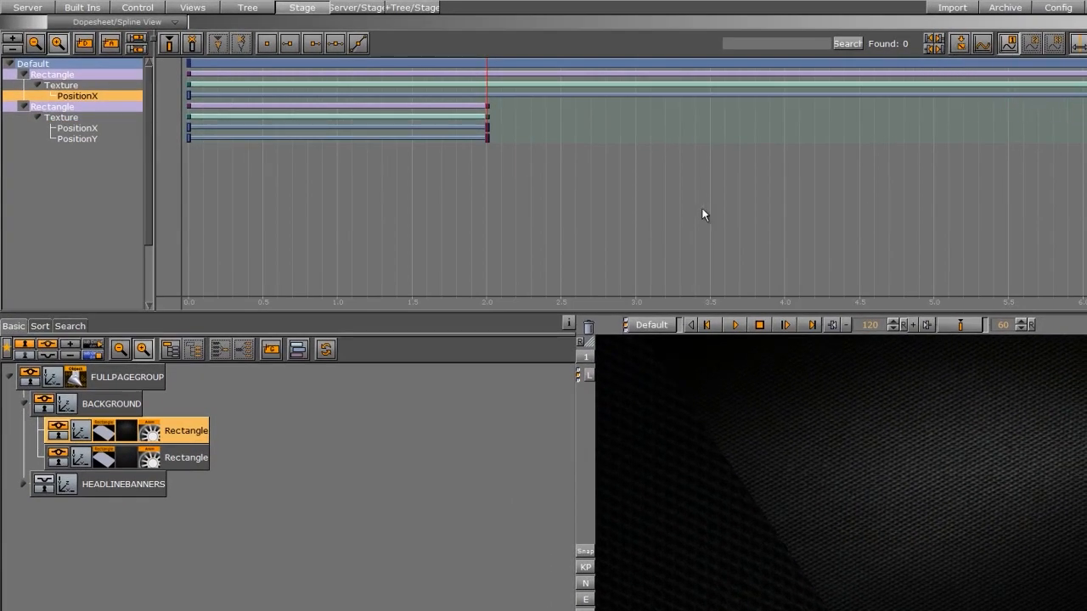
scroll(704, 210, down, 6)
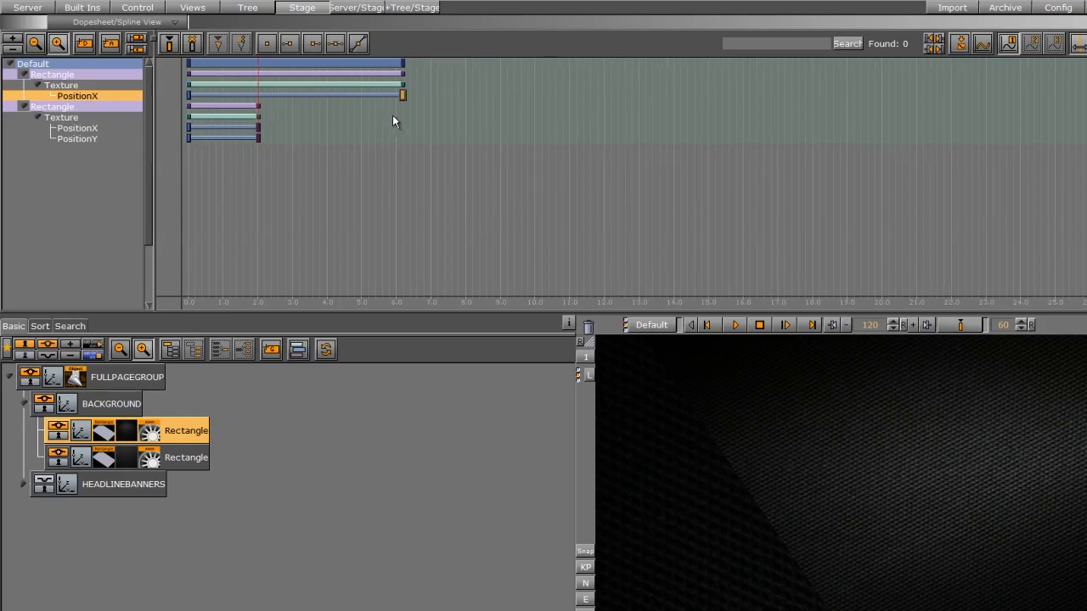
drag(402, 94, 531, 97)
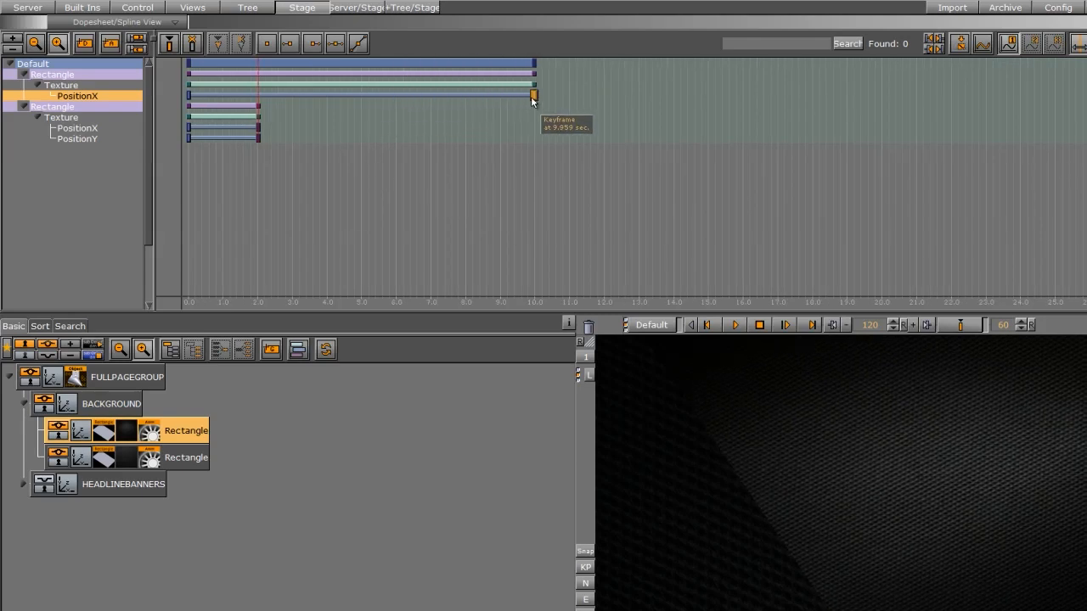
- Stretch the second Rectangle's texture animation to end at about 10.6 seconds
click(259, 103)
click(273, 105)
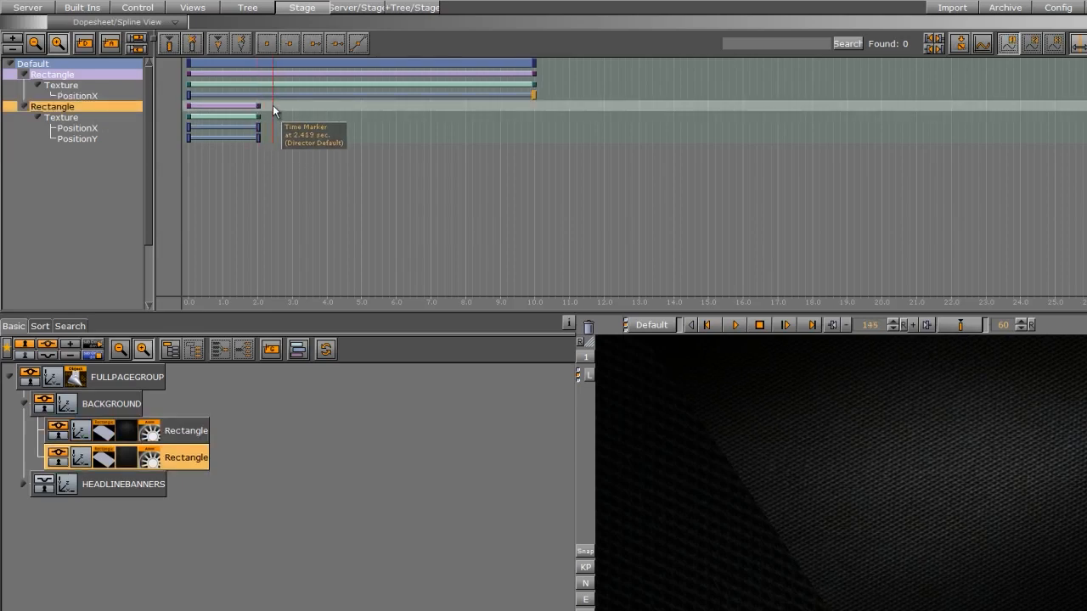
drag(259, 106, 535, 81)
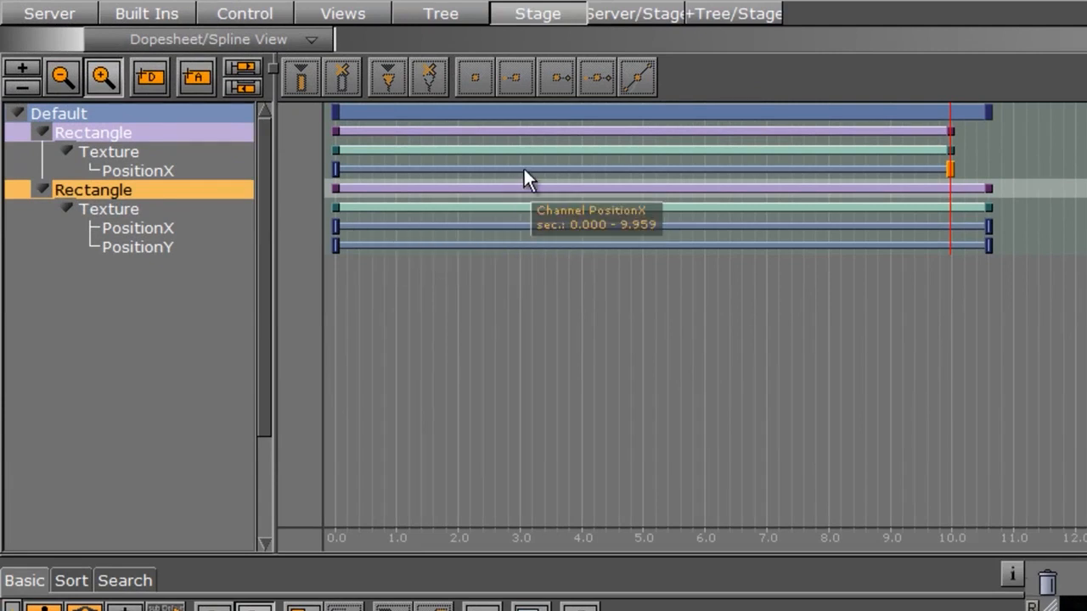
- Apply Loop out and Swing out to the first Rectangle's PositionX channel, with infinite repetition
click(523, 168)
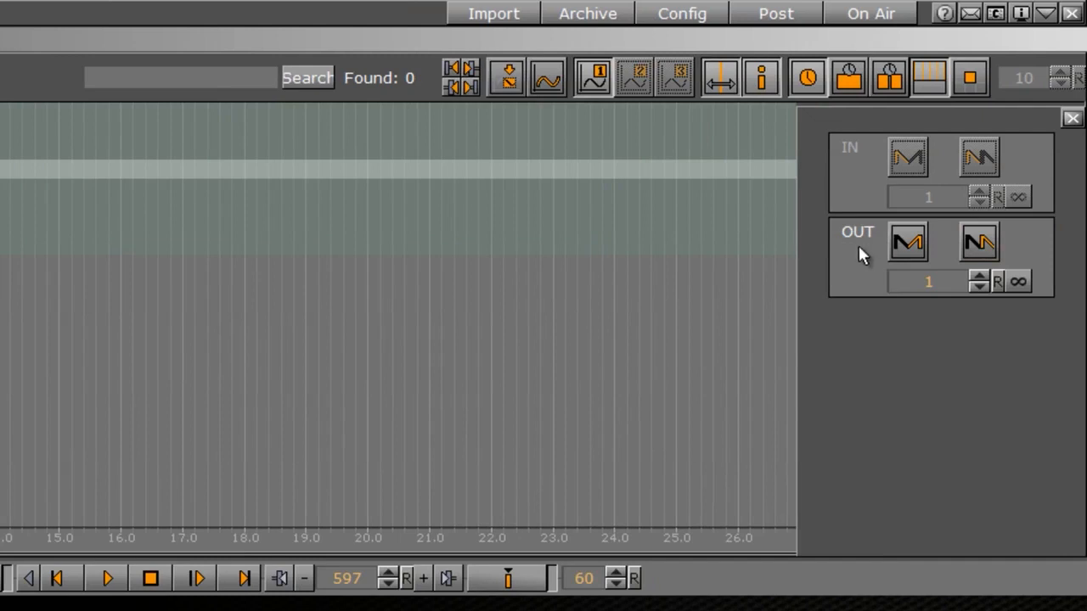
click(985, 252)
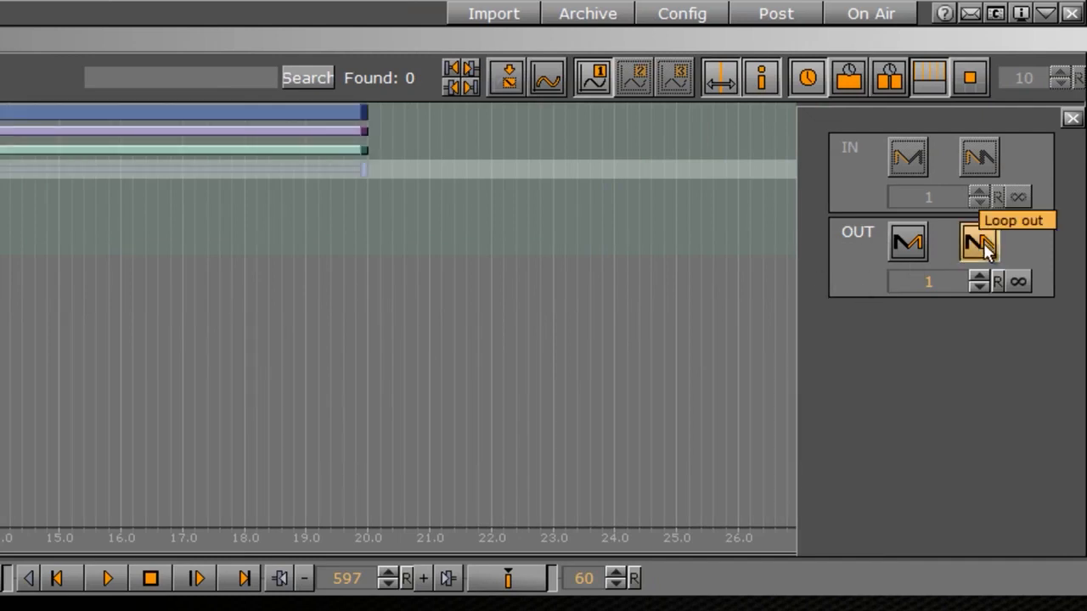
click(905, 245)
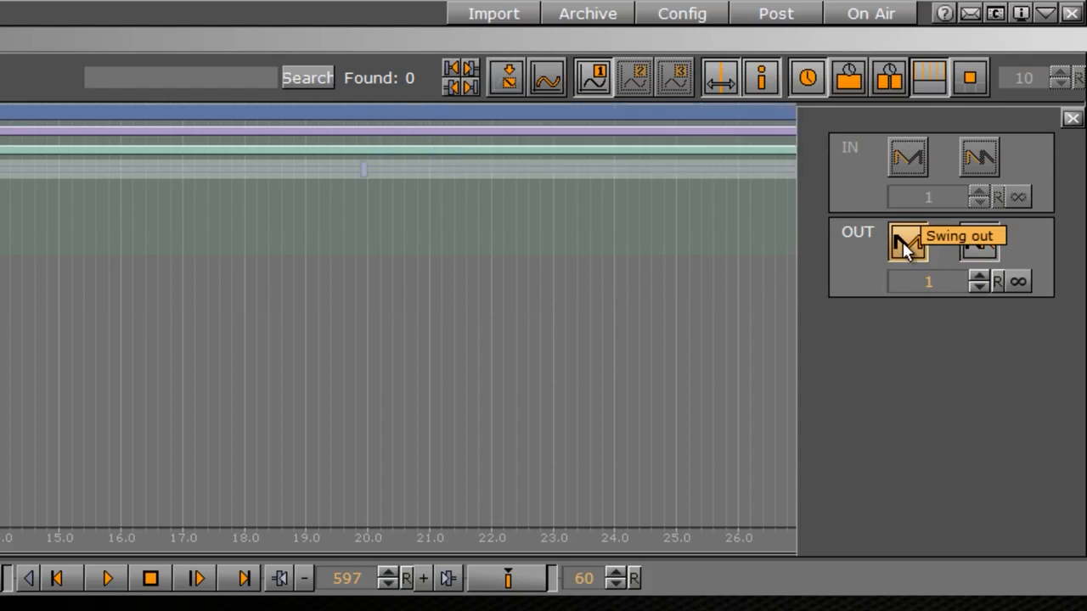
click(1019, 283)
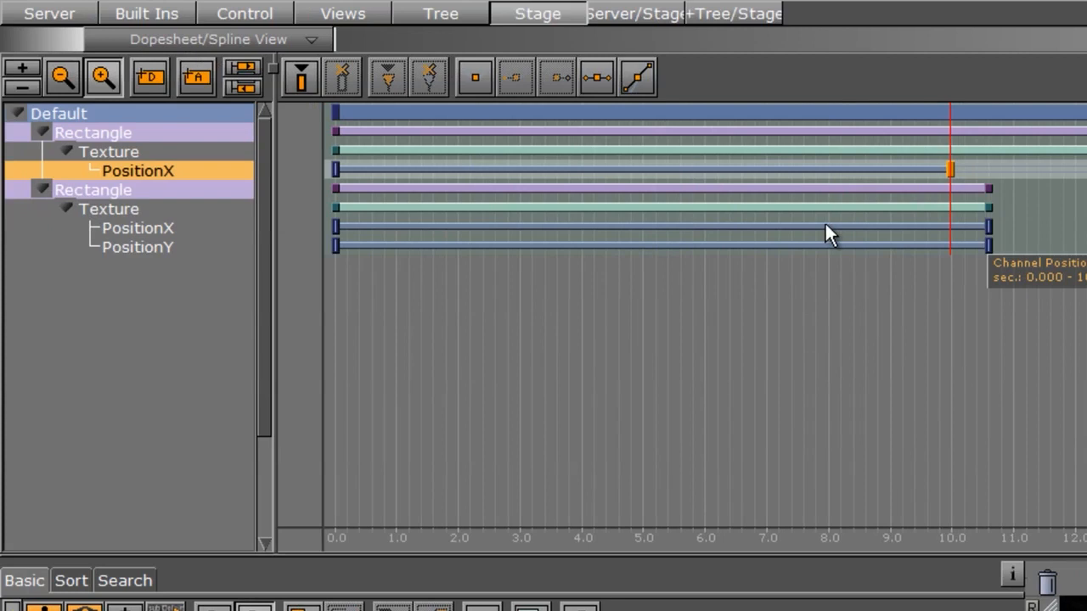
- Apply Loop out with infinite repetition to the second Rectangle's PositionX and PositionY channels
click(826, 226)
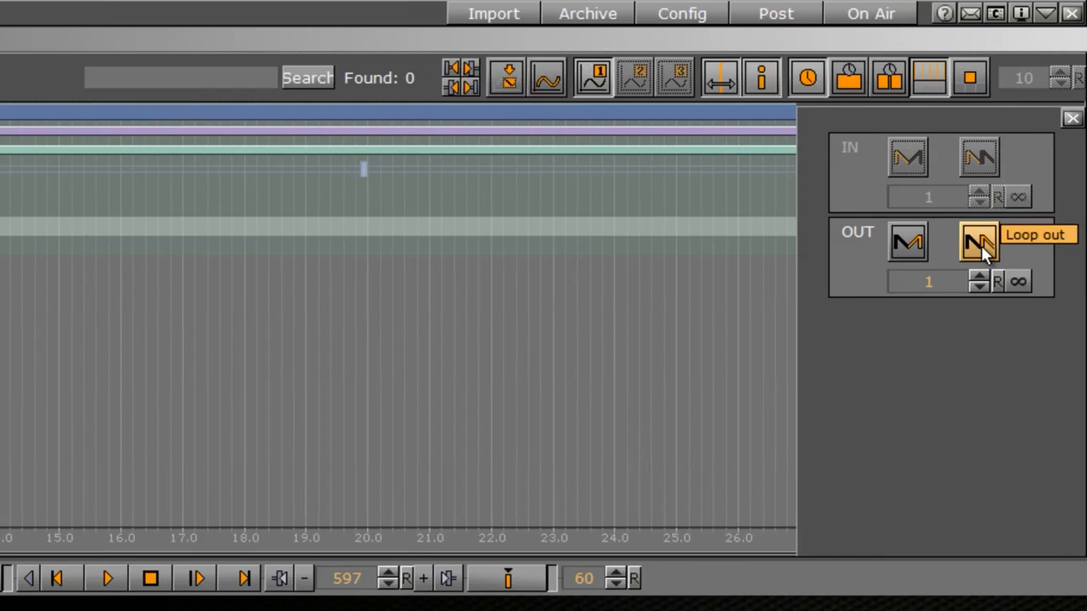
click(980, 244)
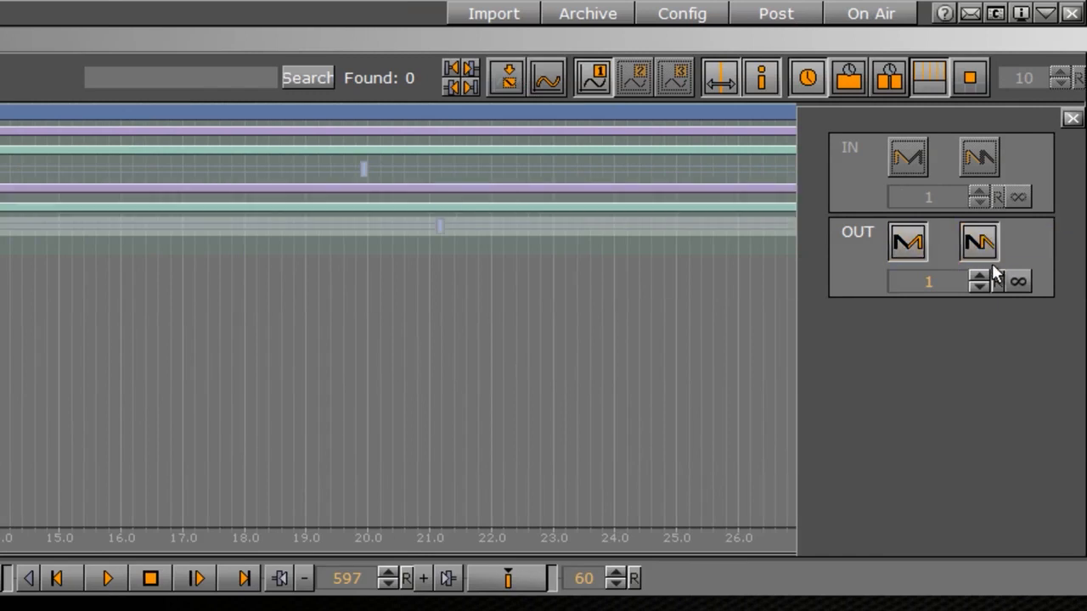
click(1018, 284)
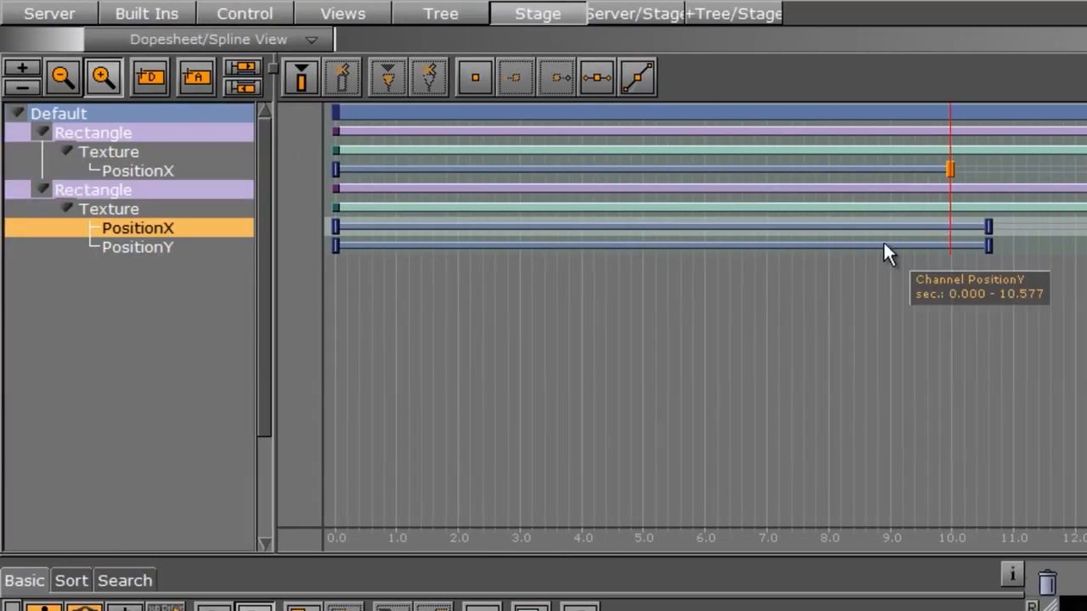
click(654, 246)
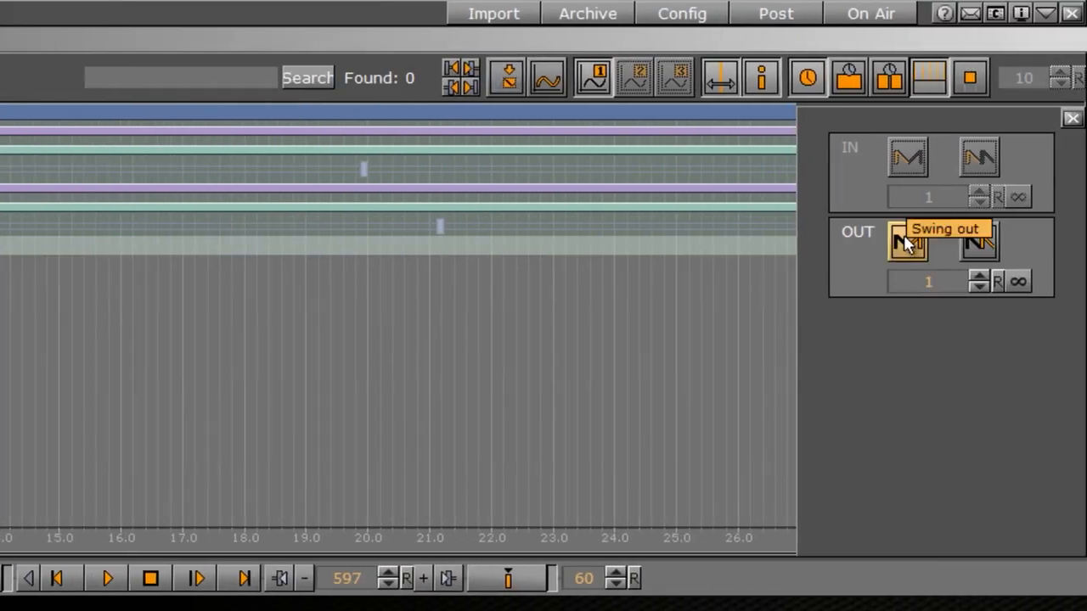
click(977, 247)
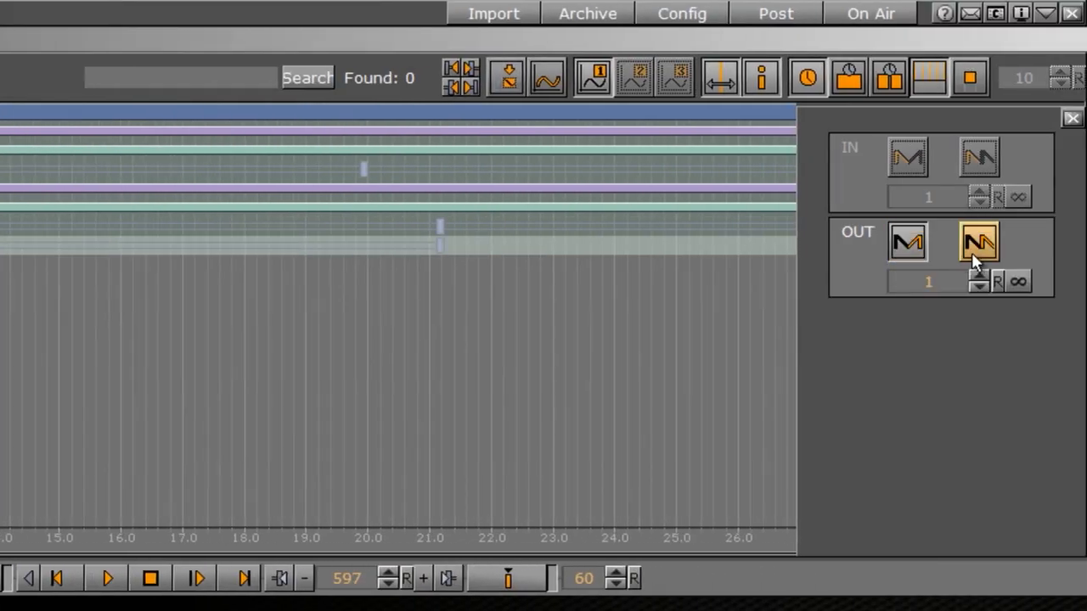
click(1018, 282)
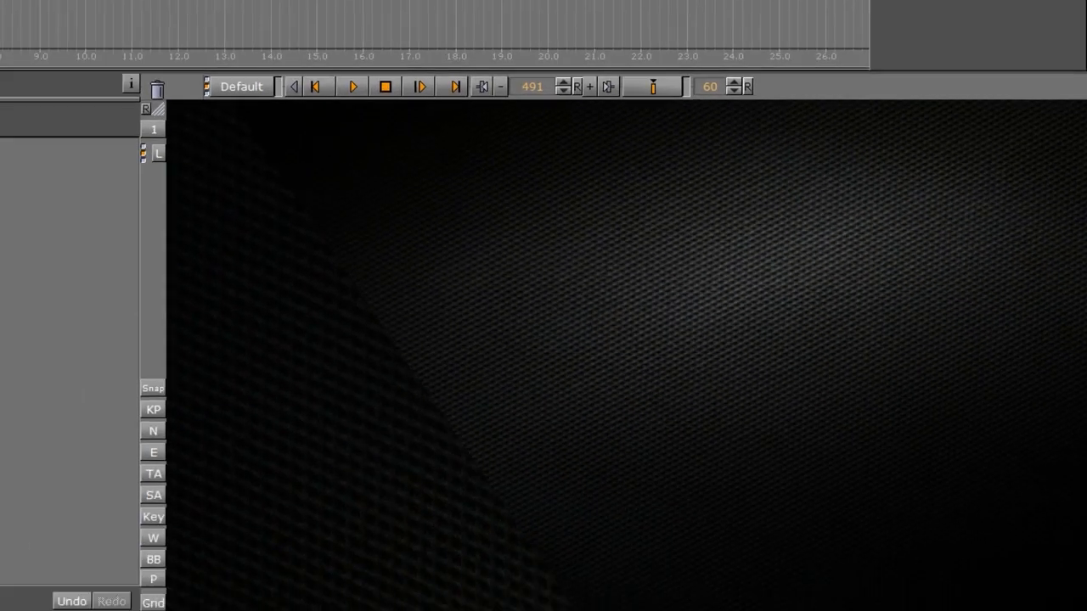
- Stretch the first Rectangle's PositionX channel to about 19.5 seconds and the second's PositionX and PositionY to about 20.9 seconds, and play the animation
click(295, 362)
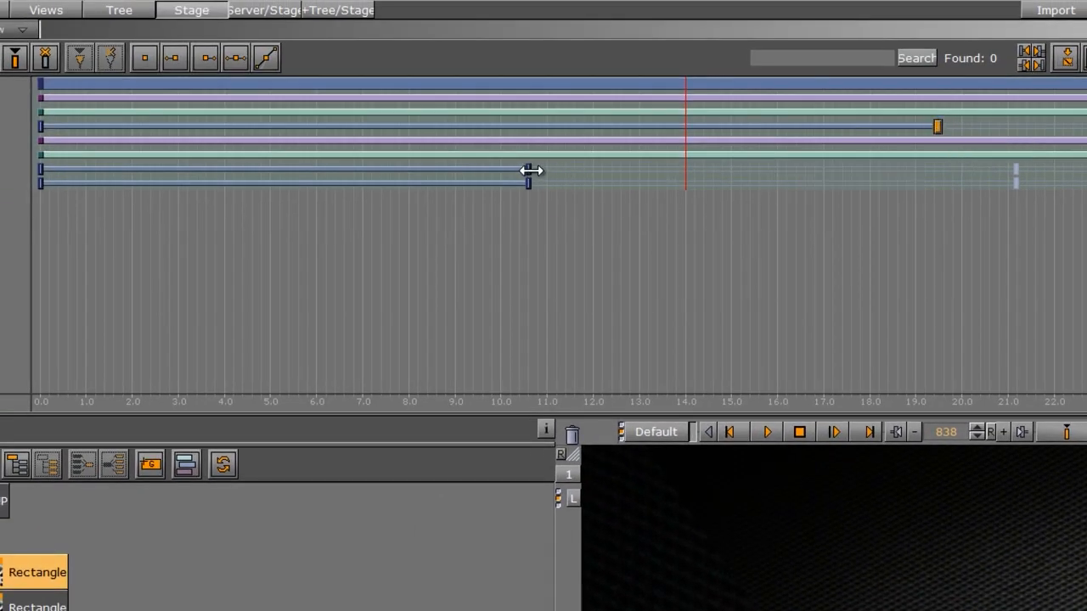
drag(528, 170, 941, 163)
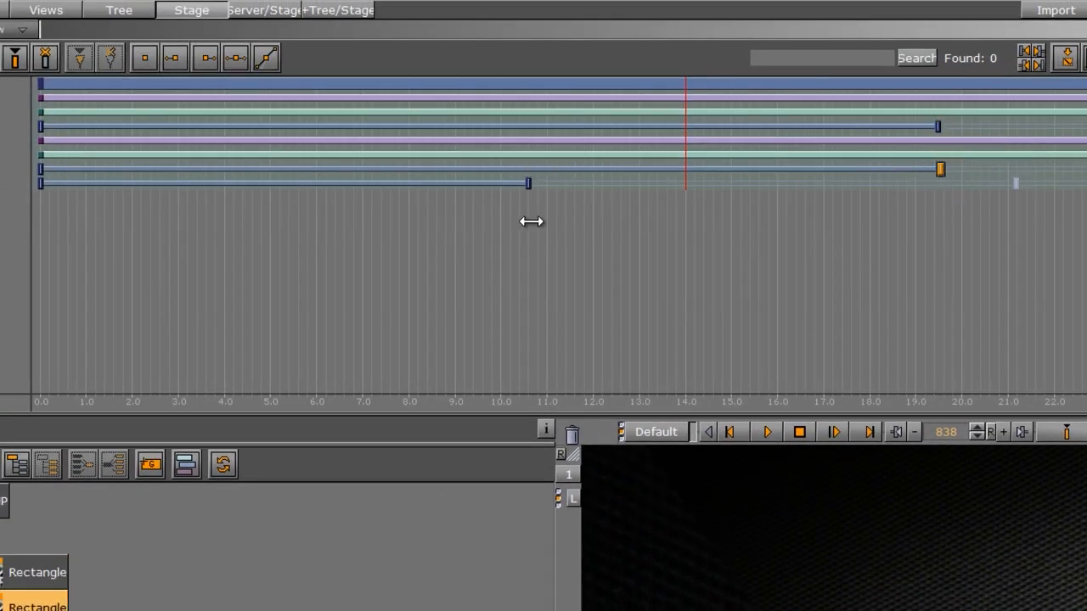
drag(528, 182, 1002, 169)
drag(940, 183, 1003, 183)
click(767, 432)
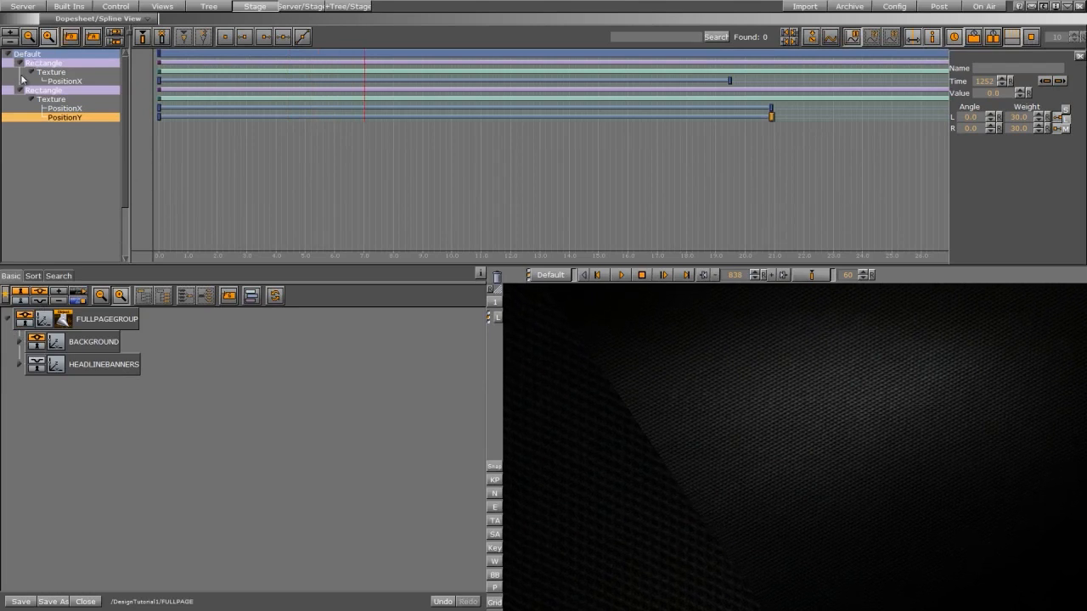
- Rename the Default director to LOOP, collapse it, and add a new director below it
click(31, 54)
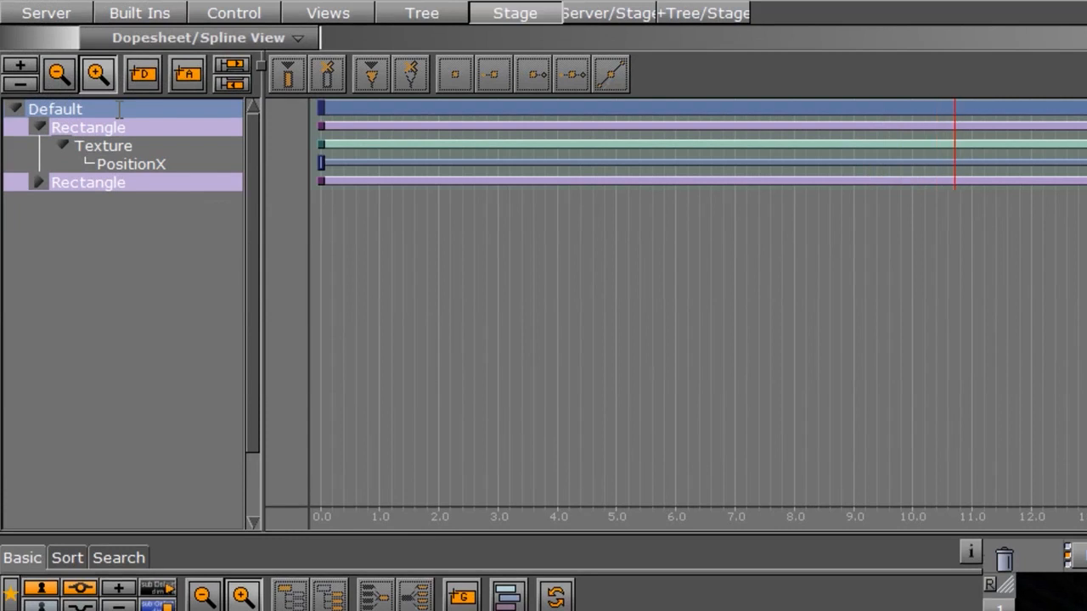
right_click(119, 109)
click(152, 124)
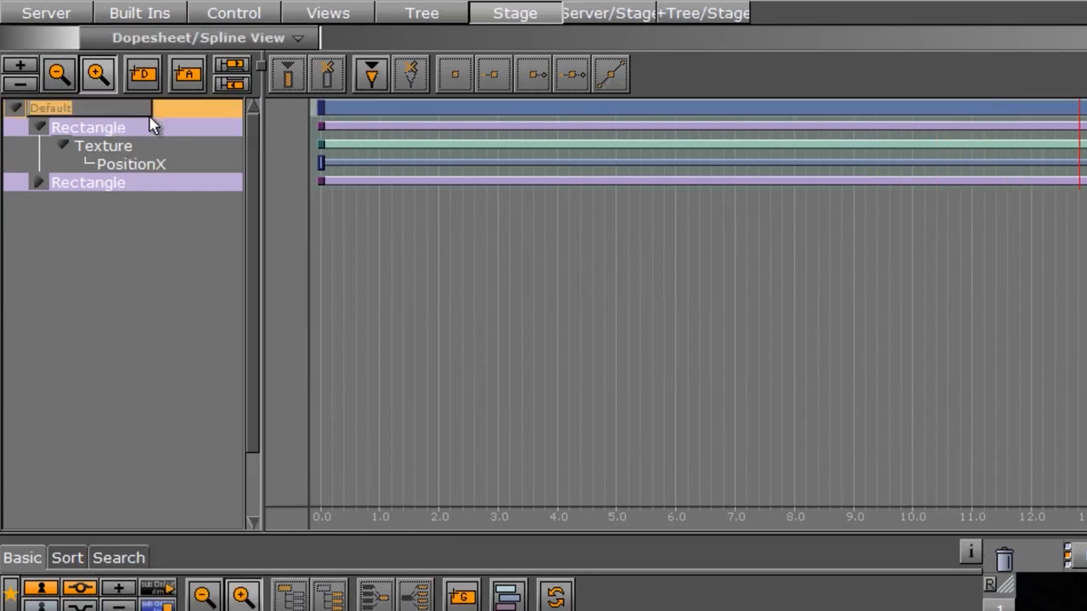
text(R)
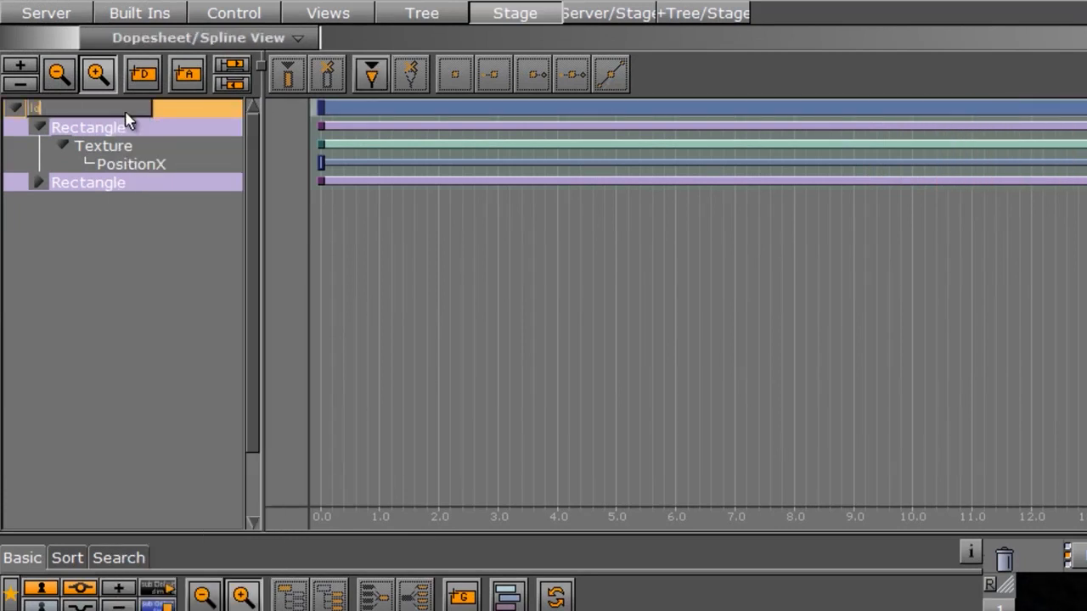
text(OOP)
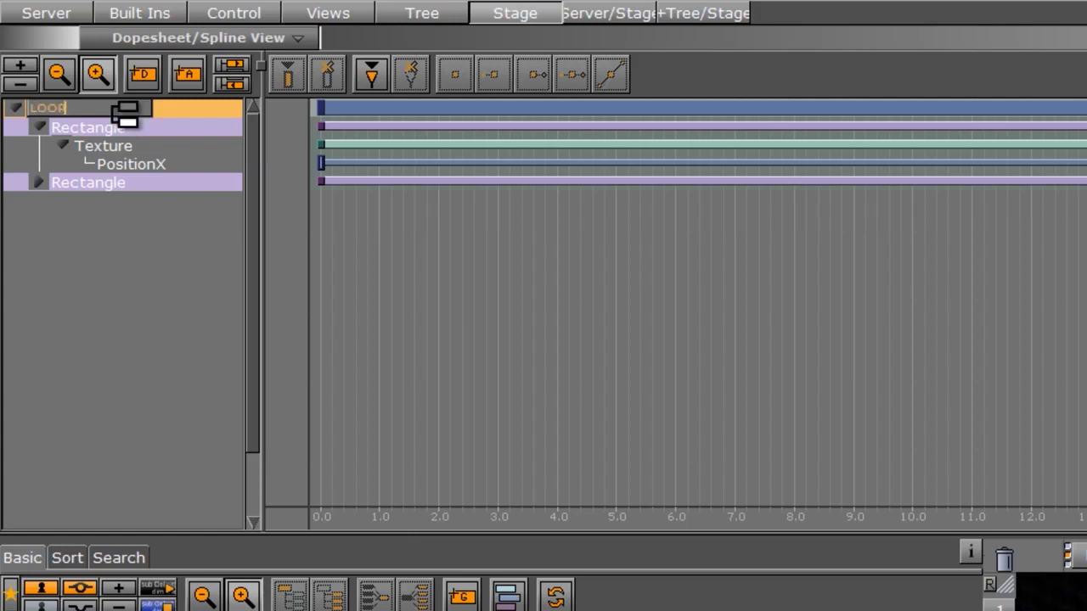
key(Return)
click(15, 110)
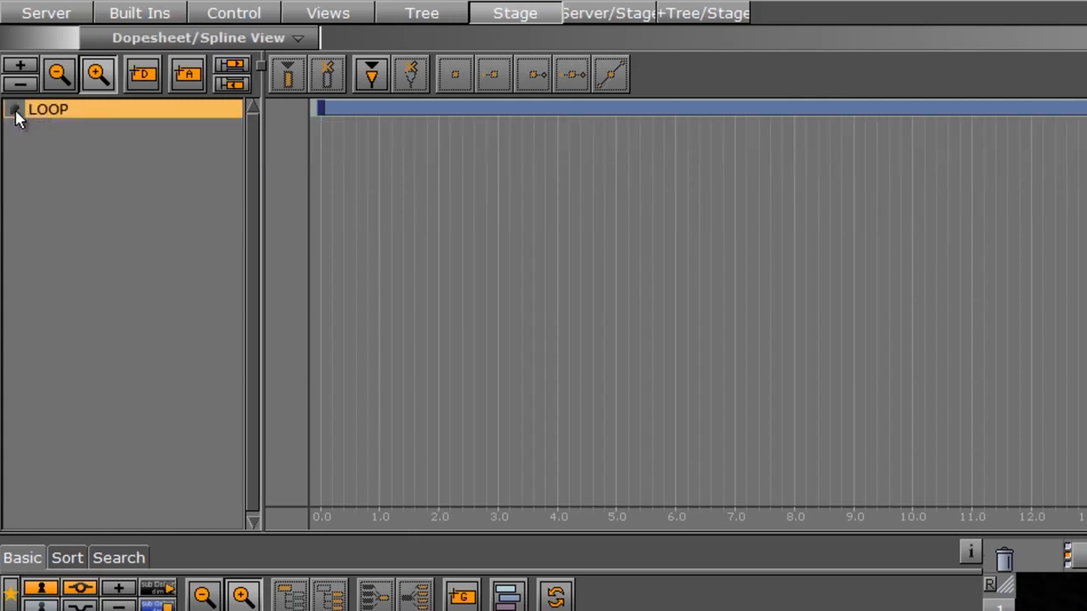
drag(143, 73, 55, 210)
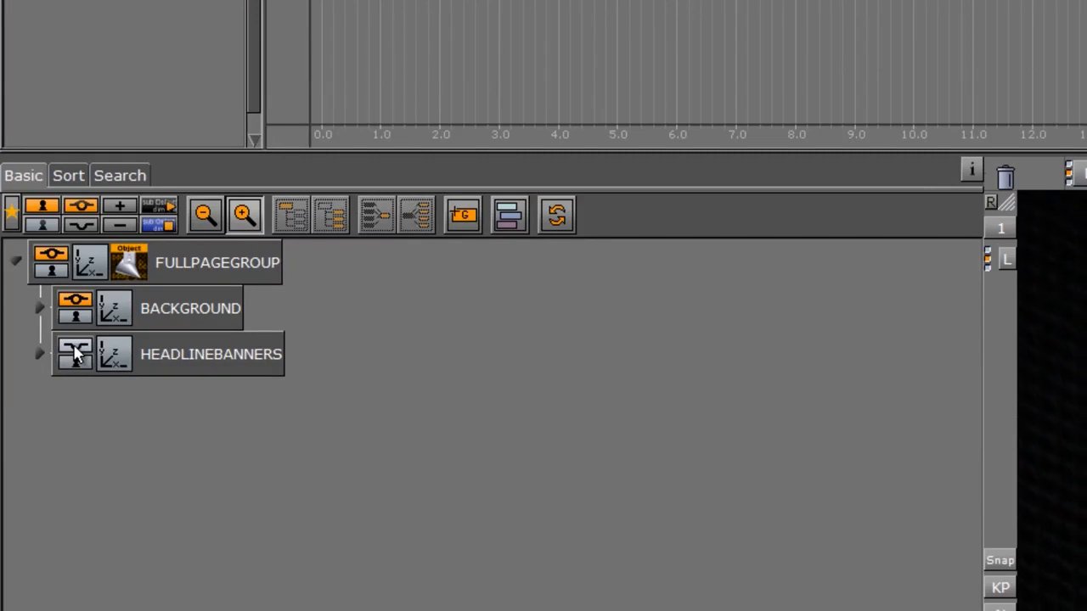
- Show the HEADLINEBANNERS group, expand it, and hide all of its containers except BACKPLATES
click(74, 355)
click(41, 355)
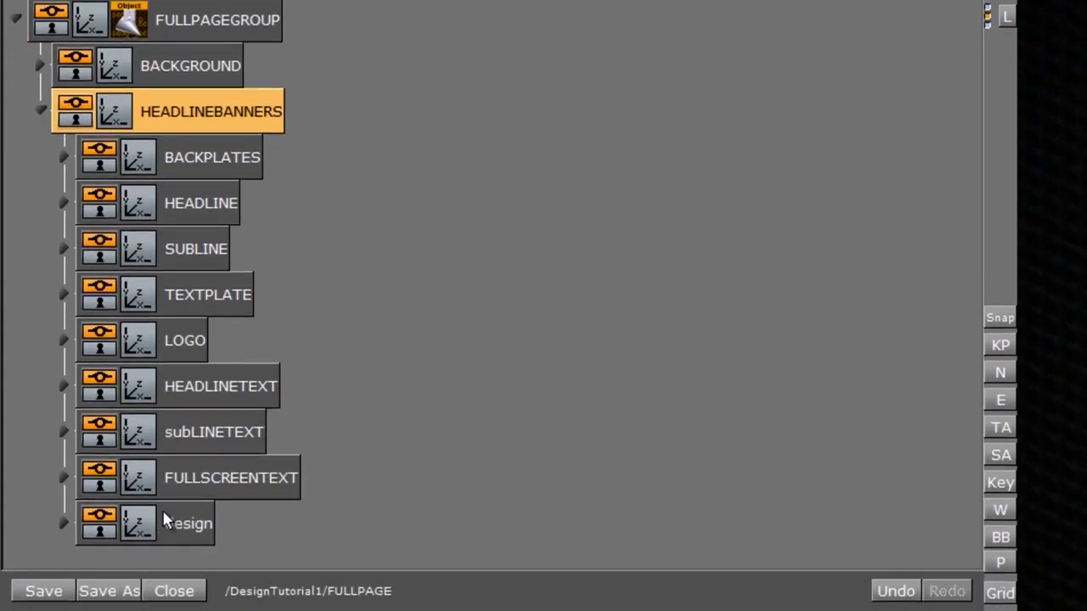
click(99, 199)
click(99, 246)
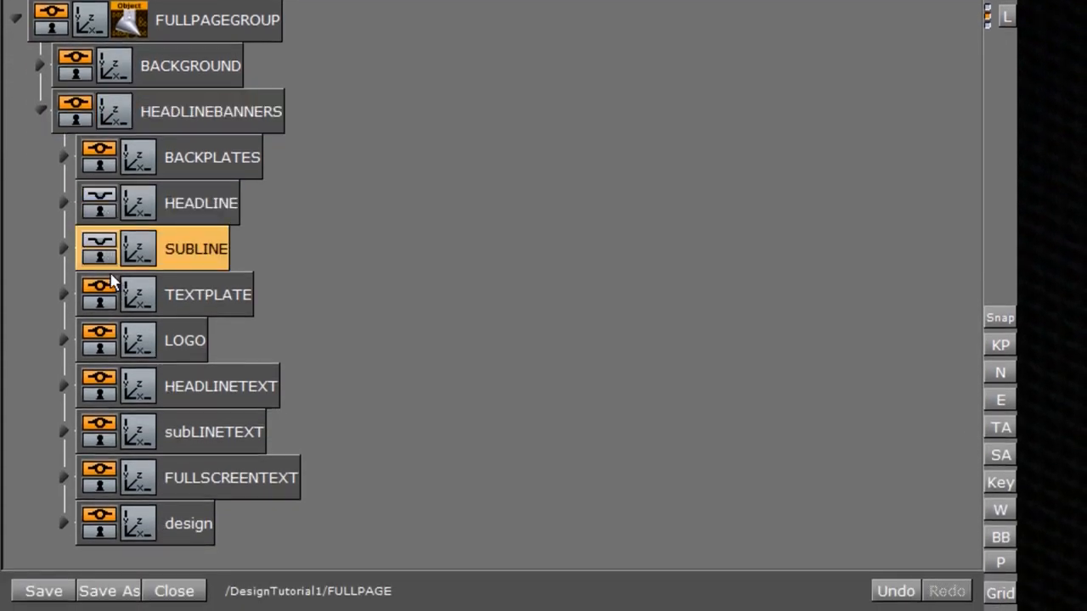
click(101, 292)
click(98, 337)
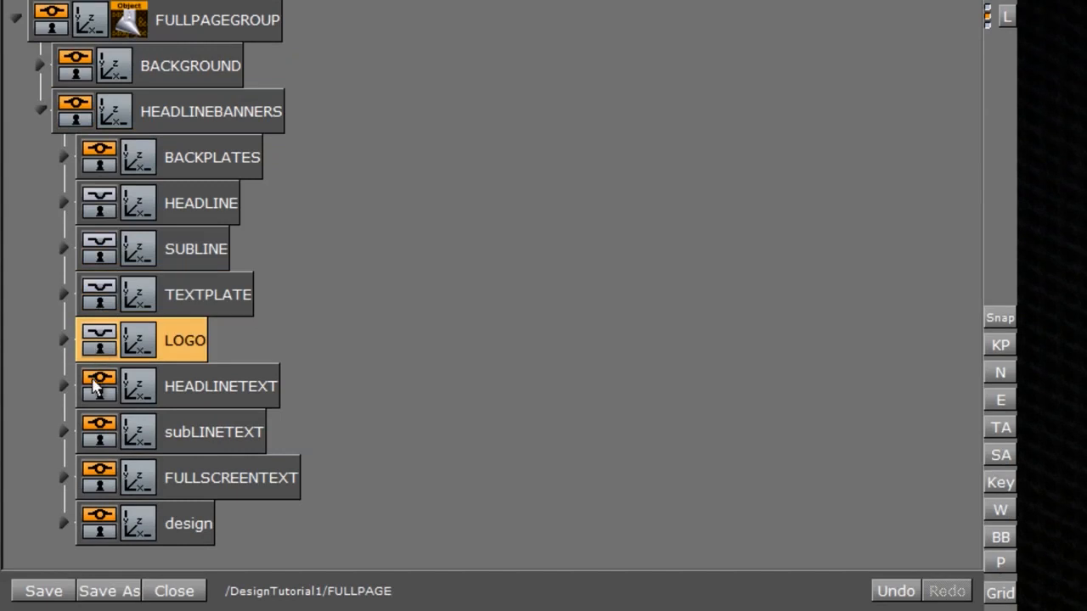
click(99, 382)
click(100, 429)
click(99, 485)
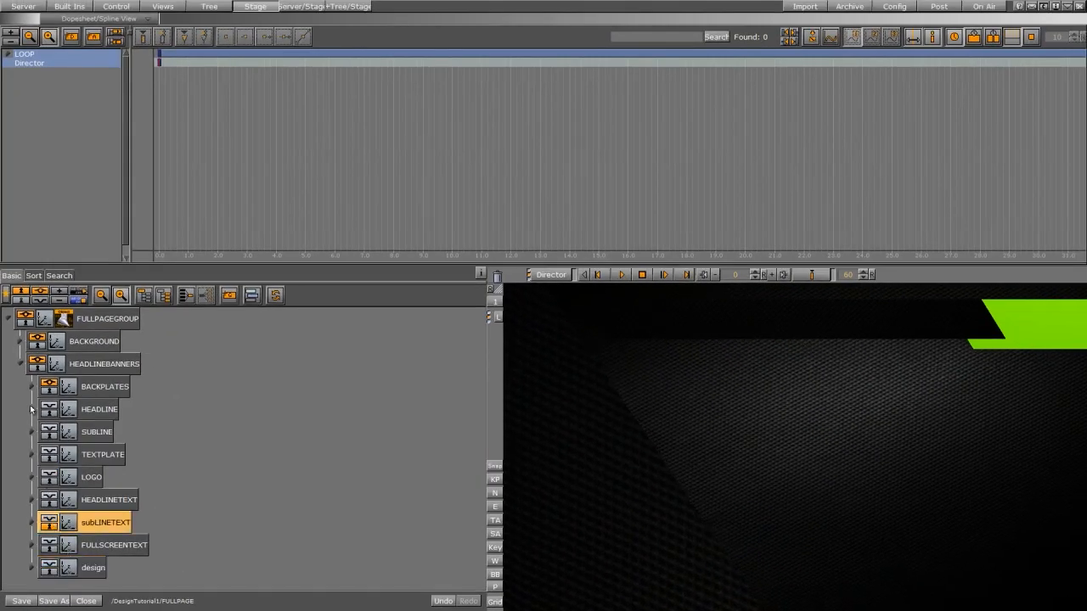
- Expand BACKPLATES and keyframe the green Noggi plate's current position at frame 15 of the new director
click(31, 387)
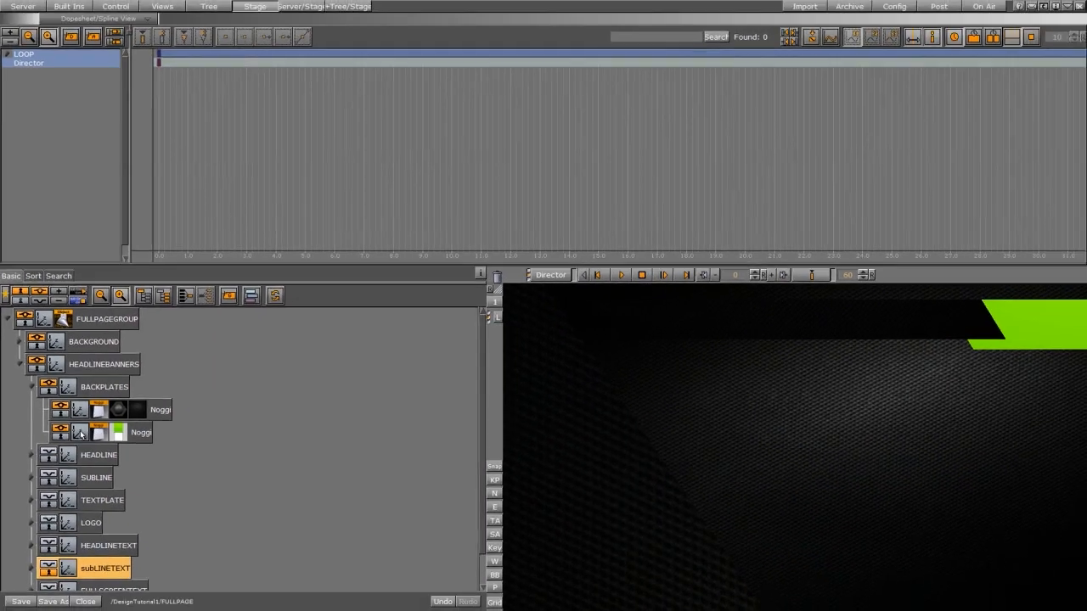
click(126, 436)
click(79, 434)
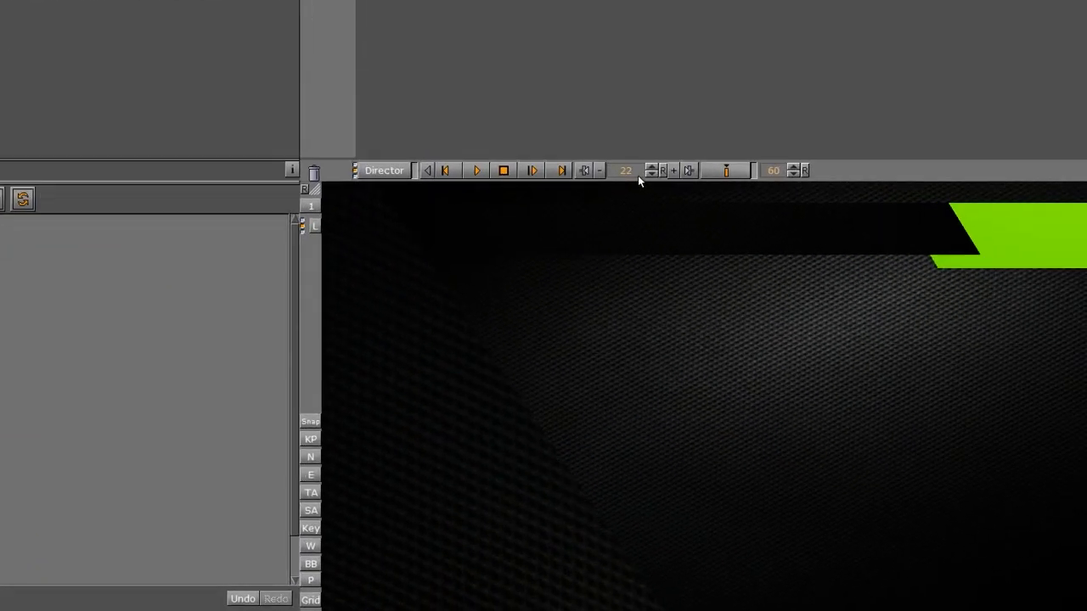
drag(755, 277, 756, 279)
click(647, 169)
click(647, 169)
click(647, 169)
click(647, 169)
click(647, 169)
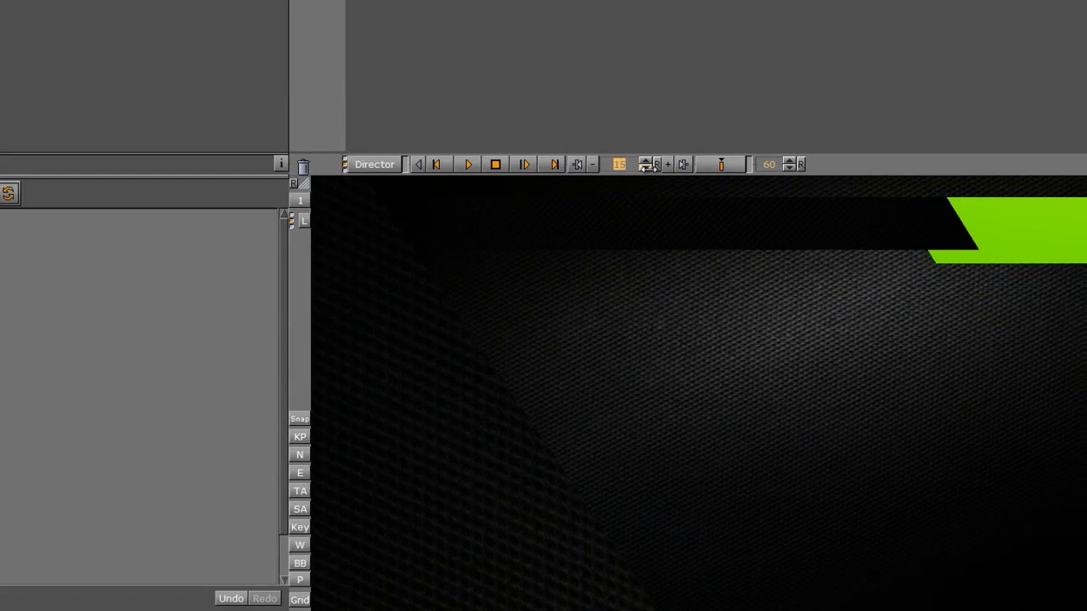
click(647, 169)
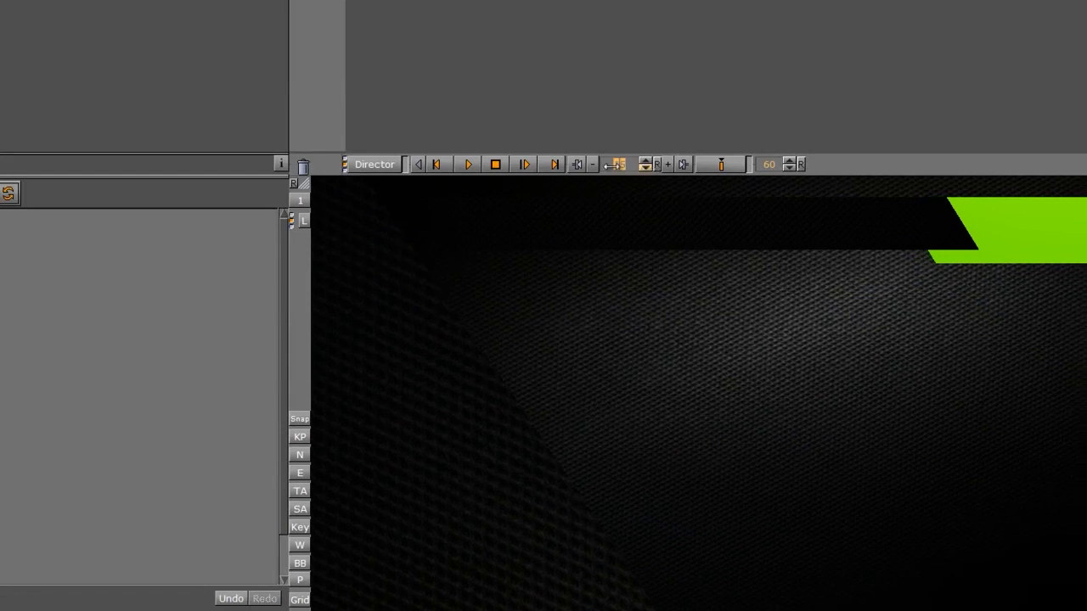
click(725, 166)
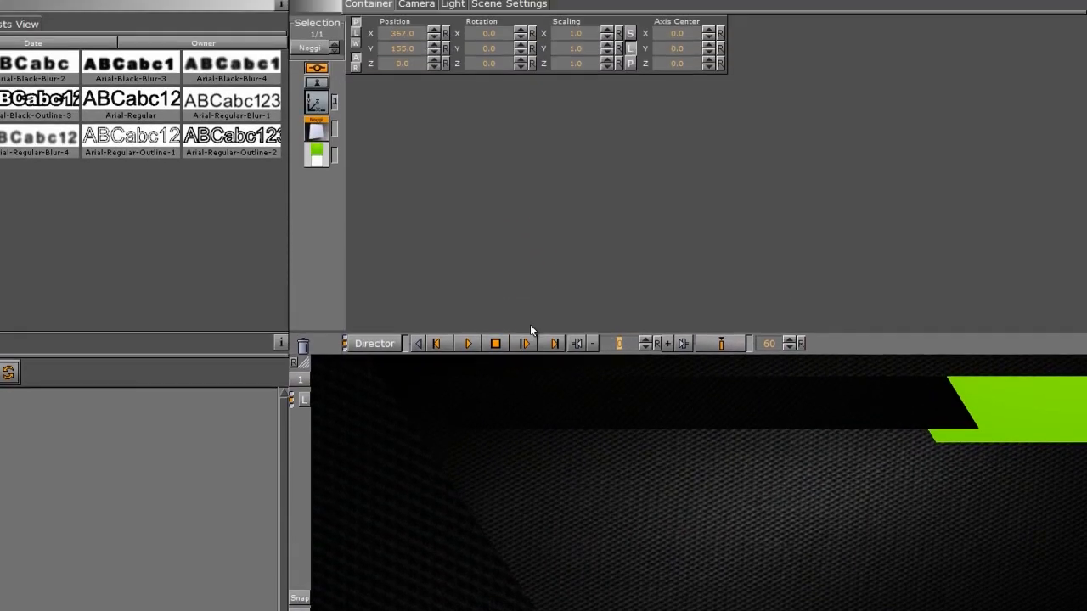
- Keyframe the green Noggi plate at frame 0 with its X position increased until it leaves the picture, and check its animation in the stage
drag(372, 49, 556, 63)
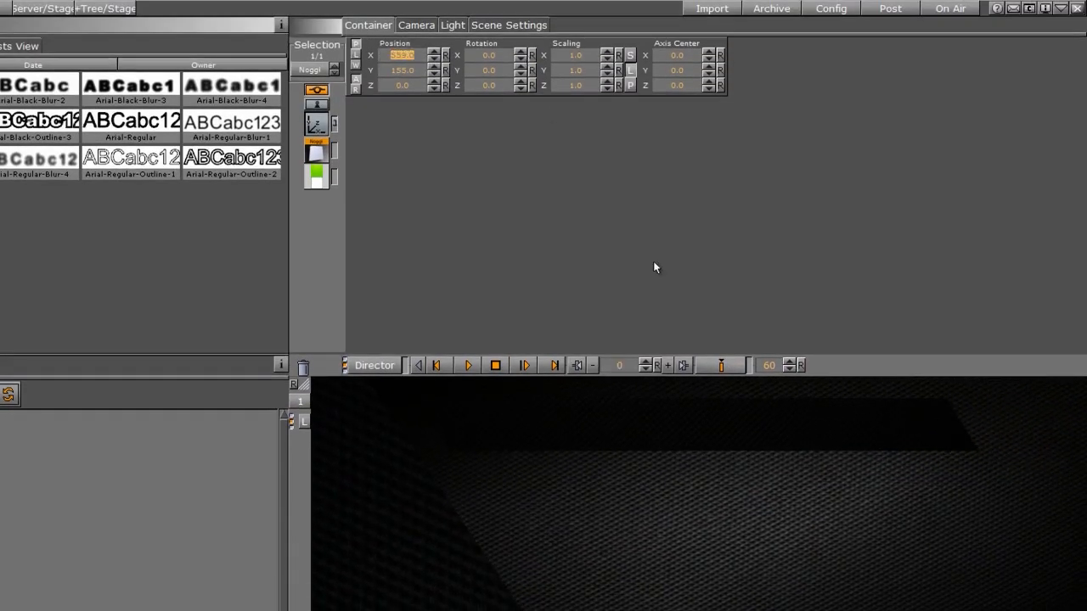
click(722, 367)
click(722, 365)
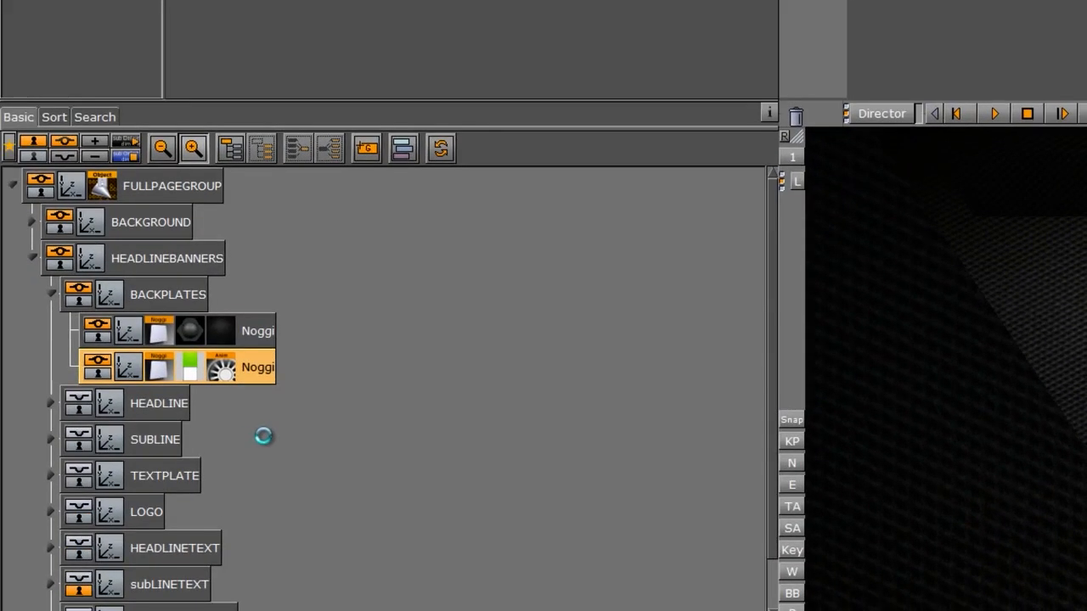
click(222, 371)
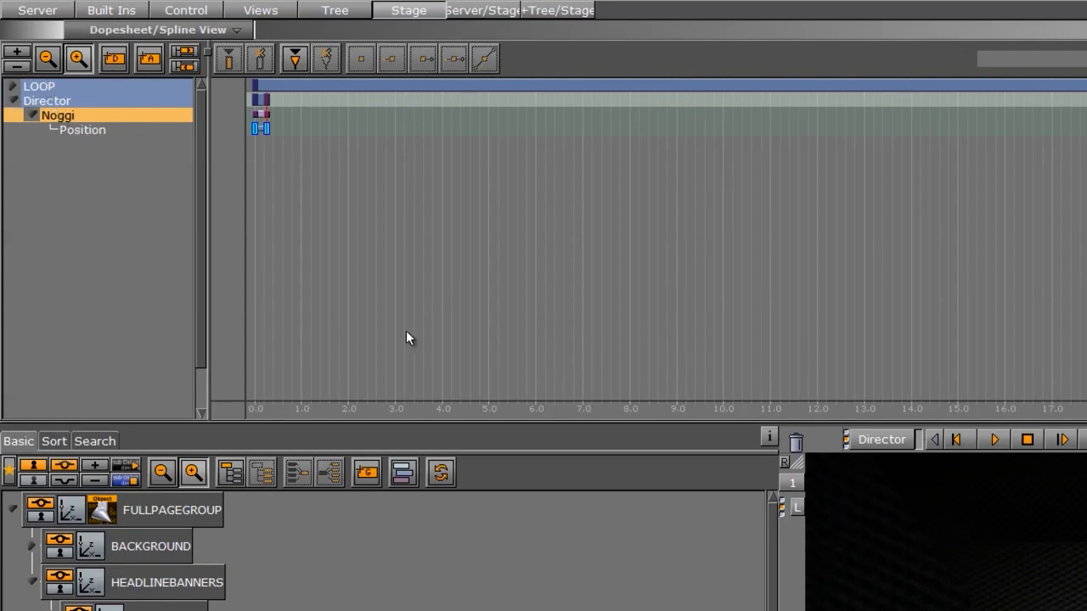
click(13, 102)
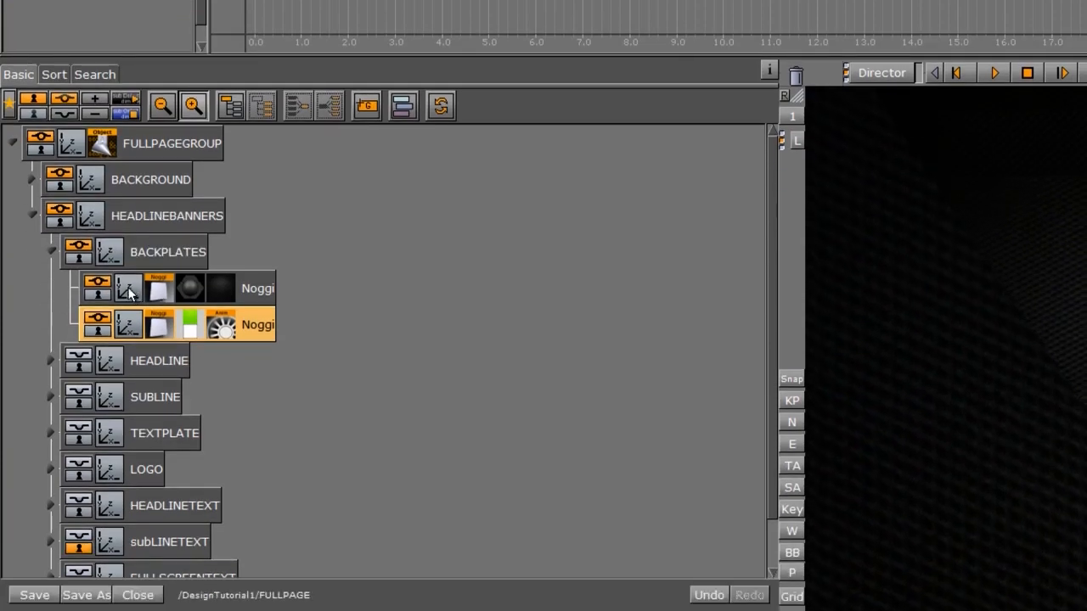
- Select the dark Noggi plate's transformation and keyframe its current position at frame 20
click(129, 293)
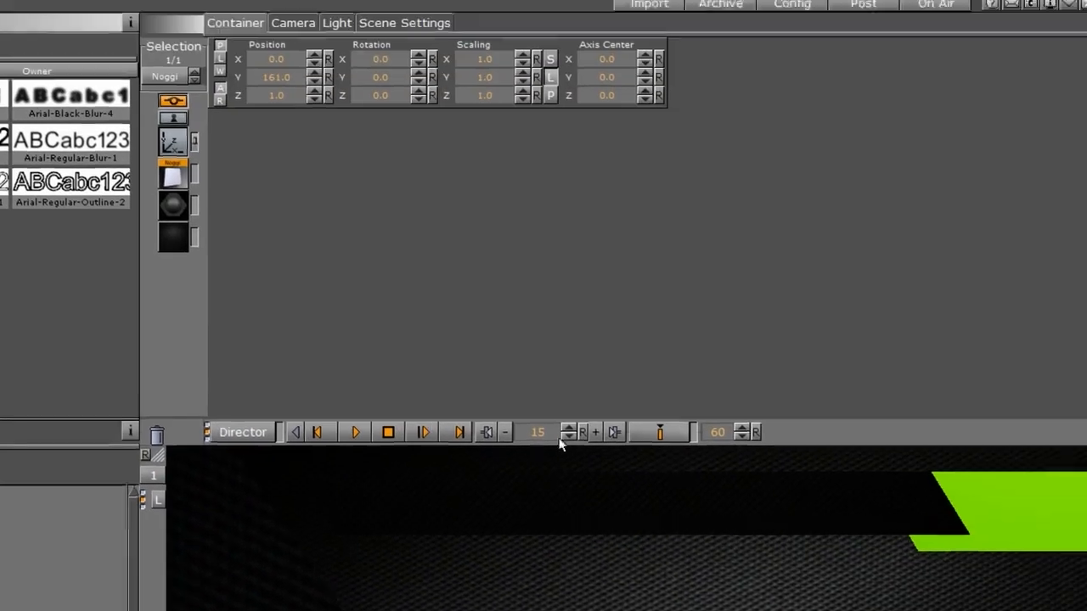
click(570, 428)
click(570, 428)
click(570, 428)
click(570, 428)
click(569, 428)
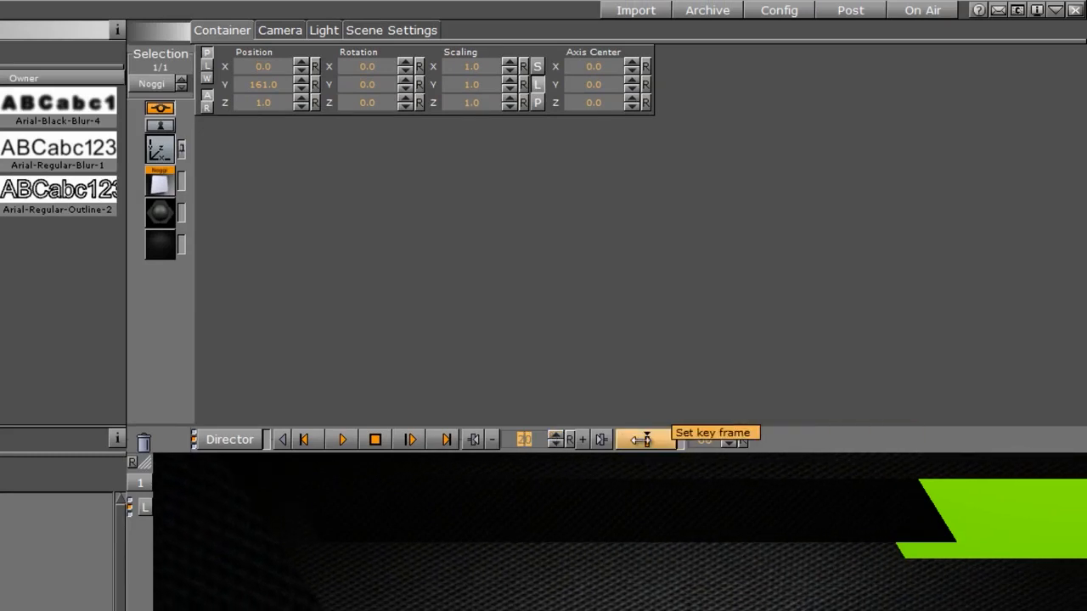
- Keyframe the dark Noggi plate at frame 0 with its X position shifted in the negative direction, and play the backplate animation
double_click(530, 440)
text(0)
key(Return)
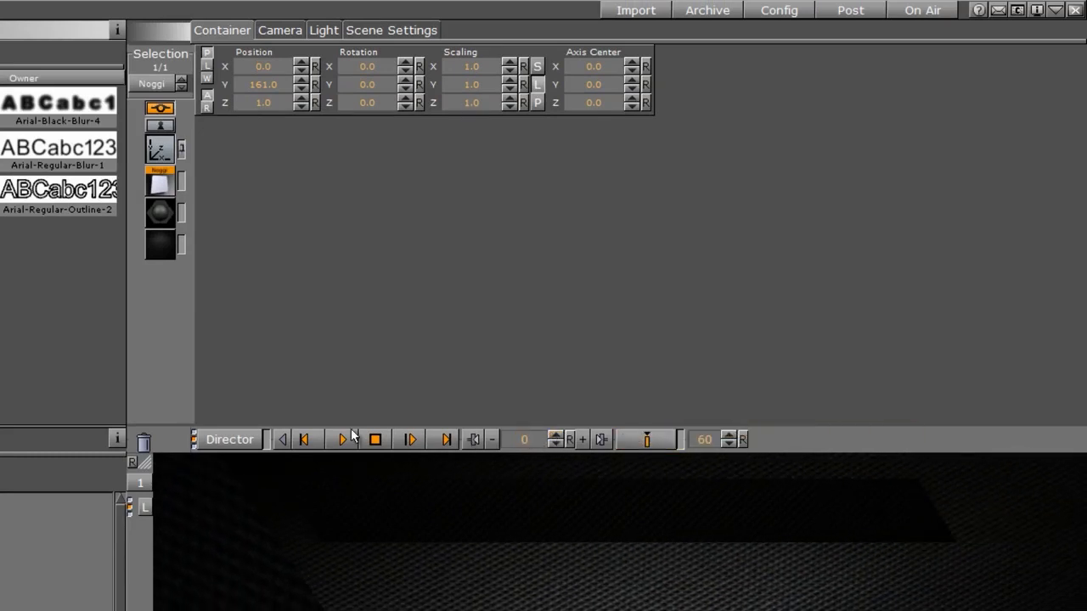
click(354, 437)
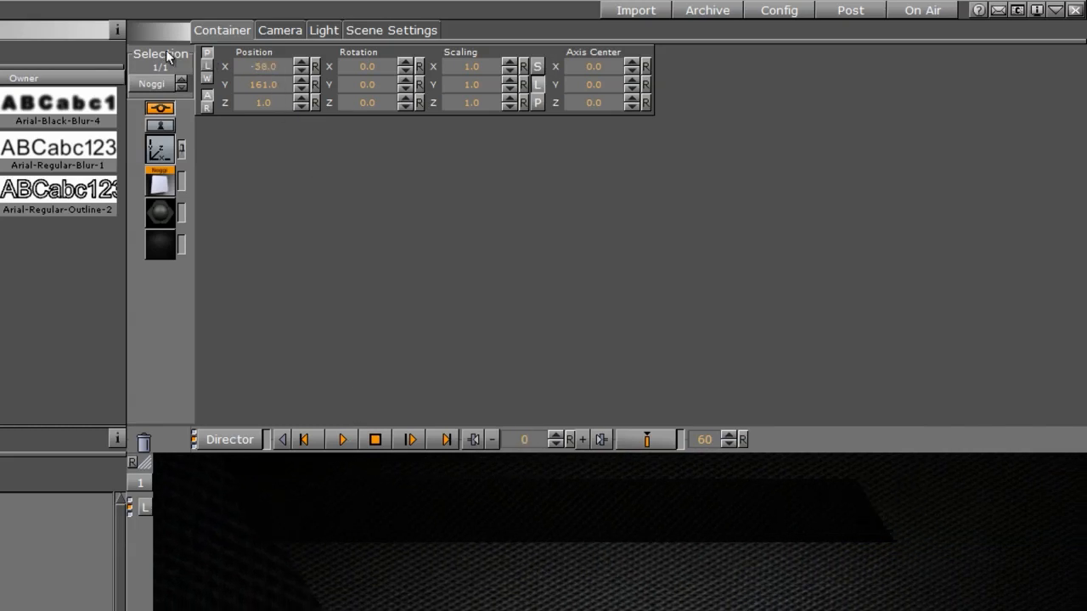
click(645, 440)
click(342, 439)
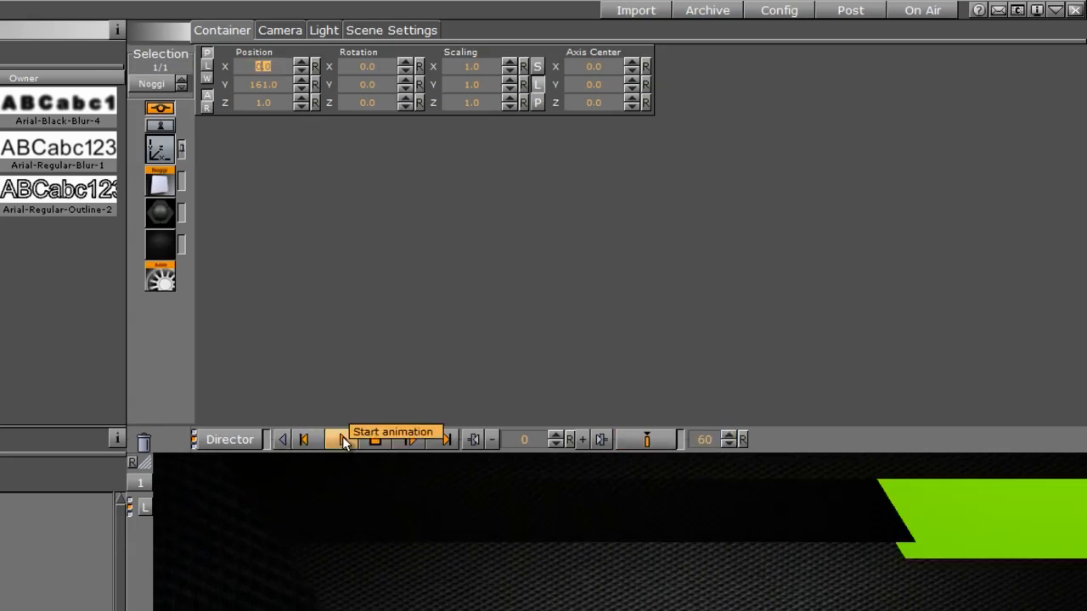
click(375, 444)
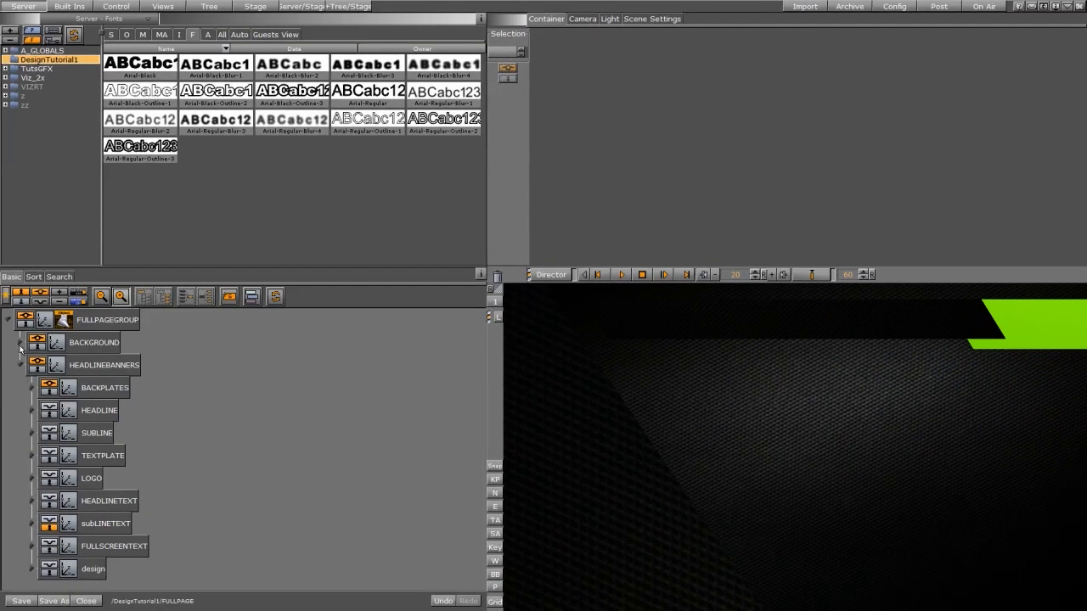
- Expand BACKGROUND, group its first Rectangle into a new container and name the container BG1
click(21, 343)
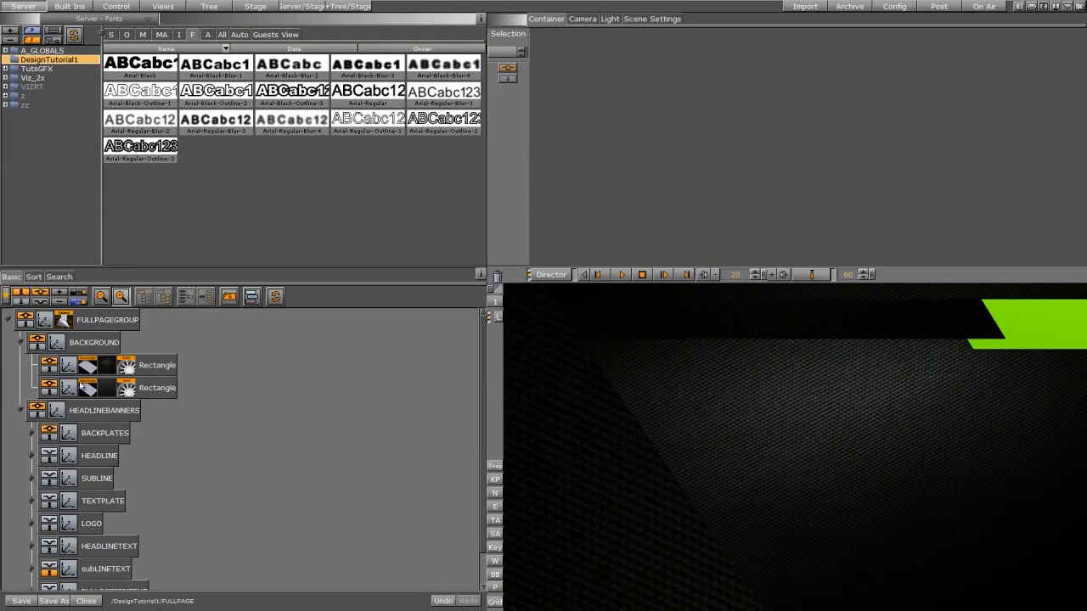
click(164, 365)
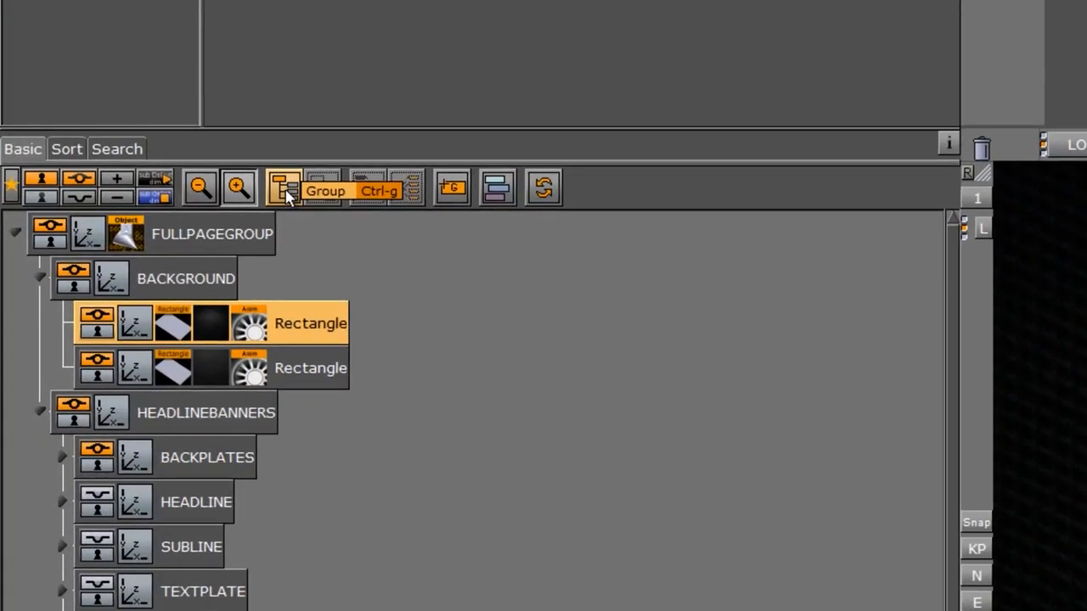
click(163, 296)
double_click(194, 323)
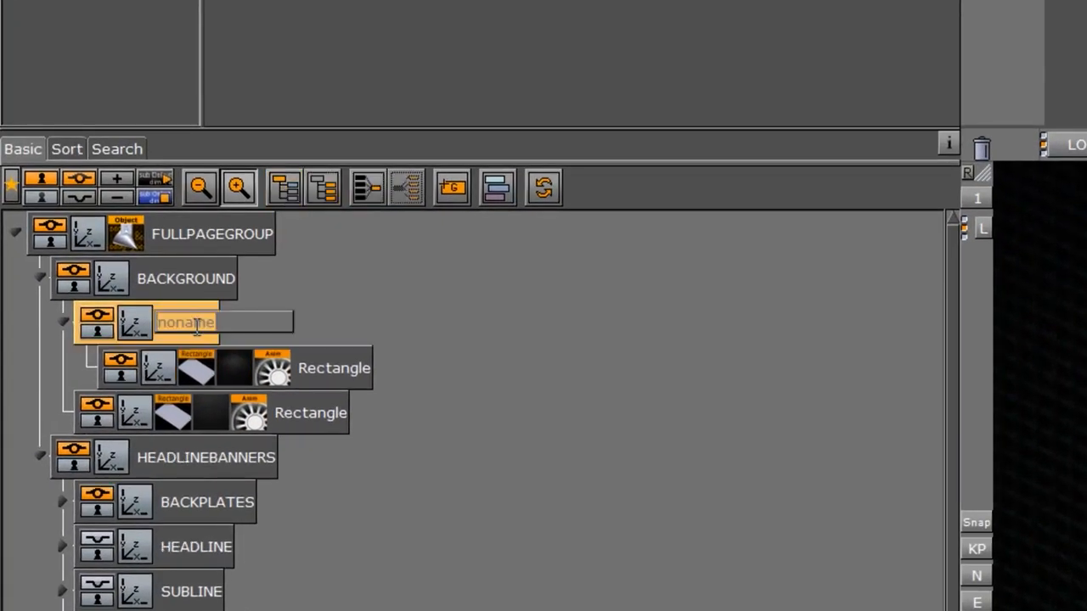
text(BG1)
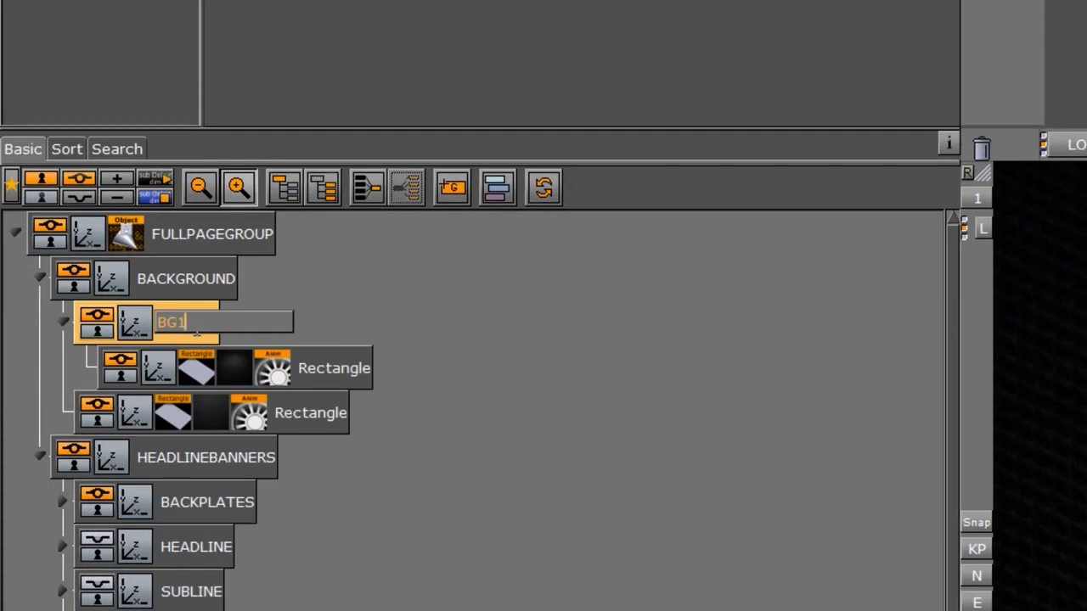
key(Return)
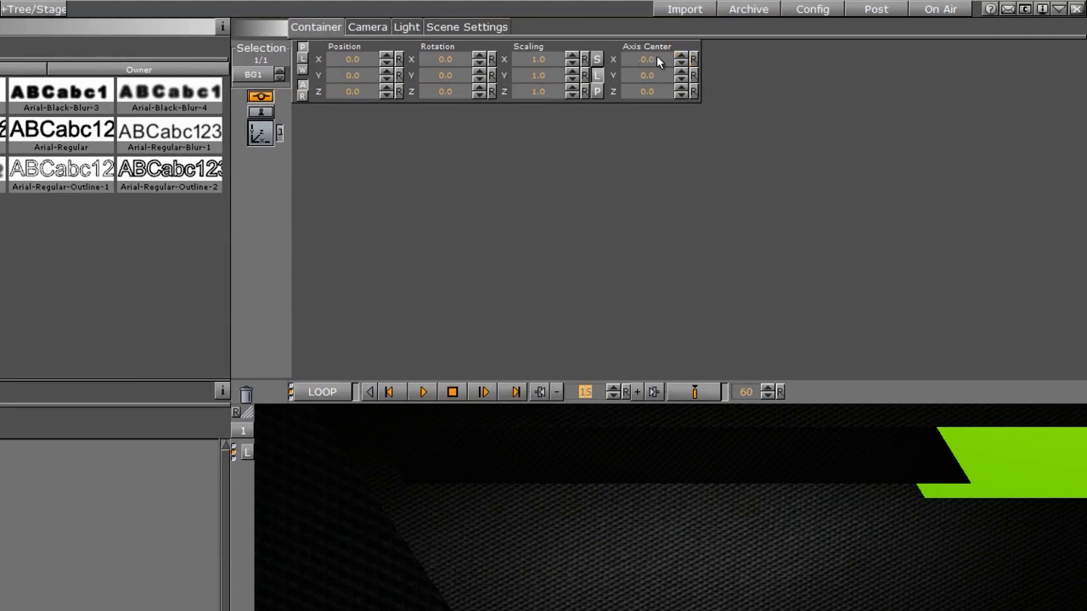
- Set BG1's axis center to its right and top edges and keyframe its current transformation at frame 15
click(281, 131)
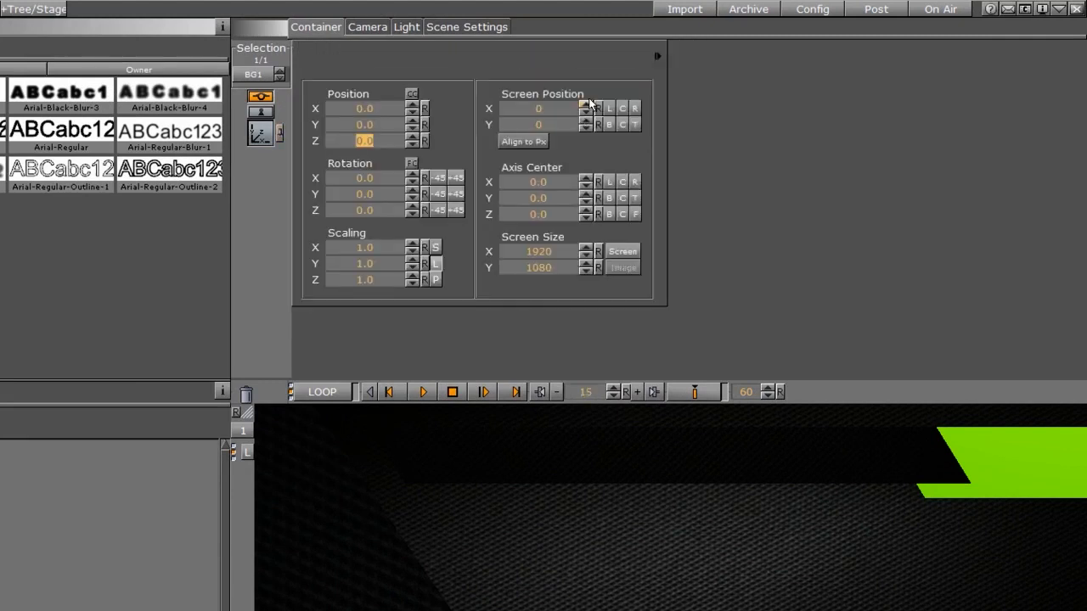
click(634, 198)
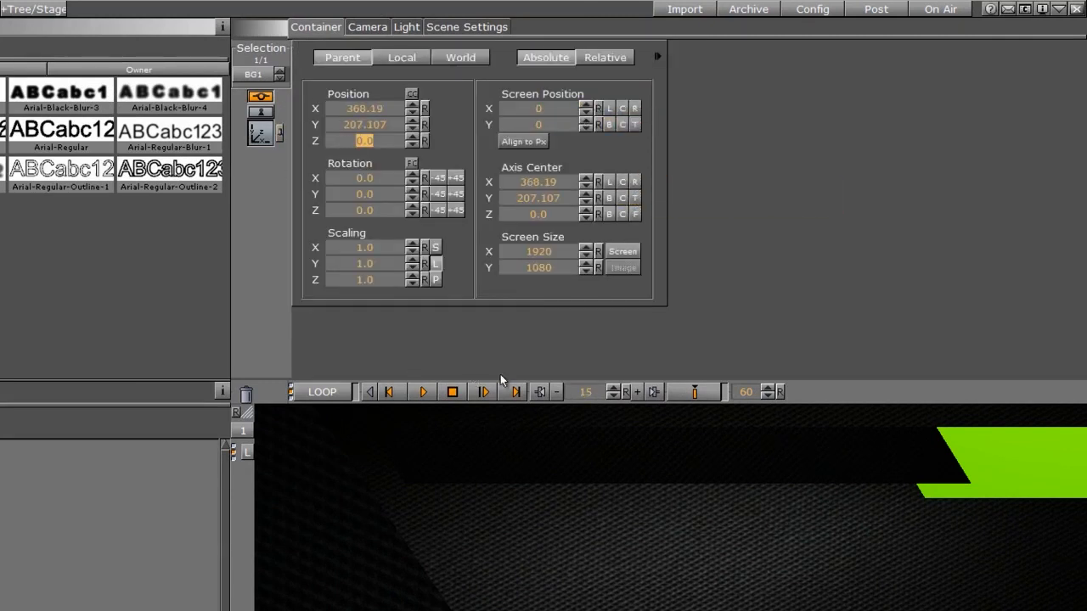
click(634, 391)
- Scale BG1 down to 0.0 at frame 0 and keyframe it
click(385, 389)
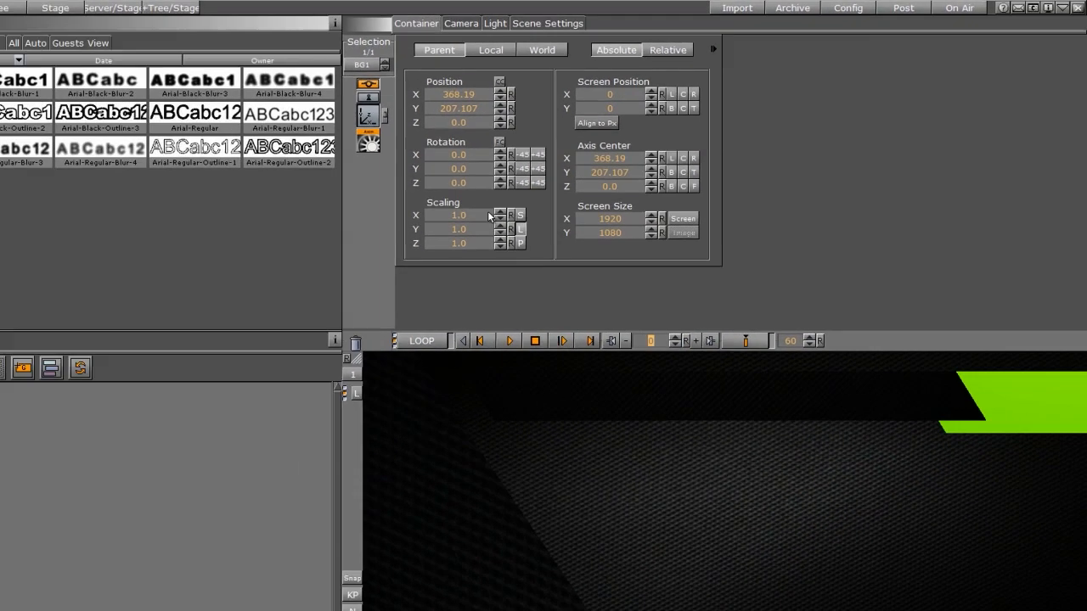
drag(395, 248, 304, 256)
drag(522, 182, 519, 182)
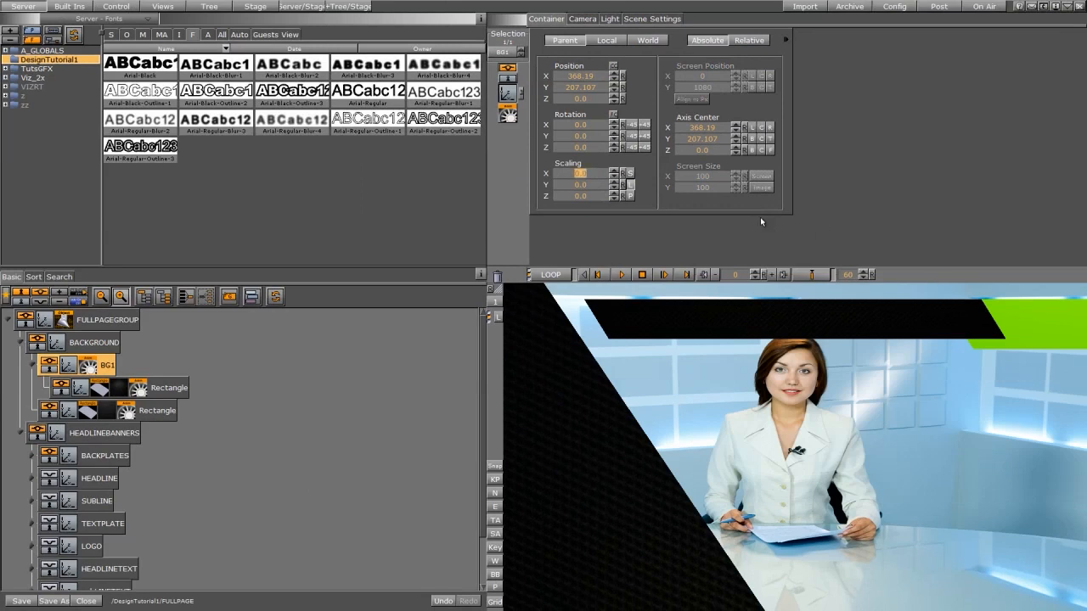
drag(812, 276, 817, 276)
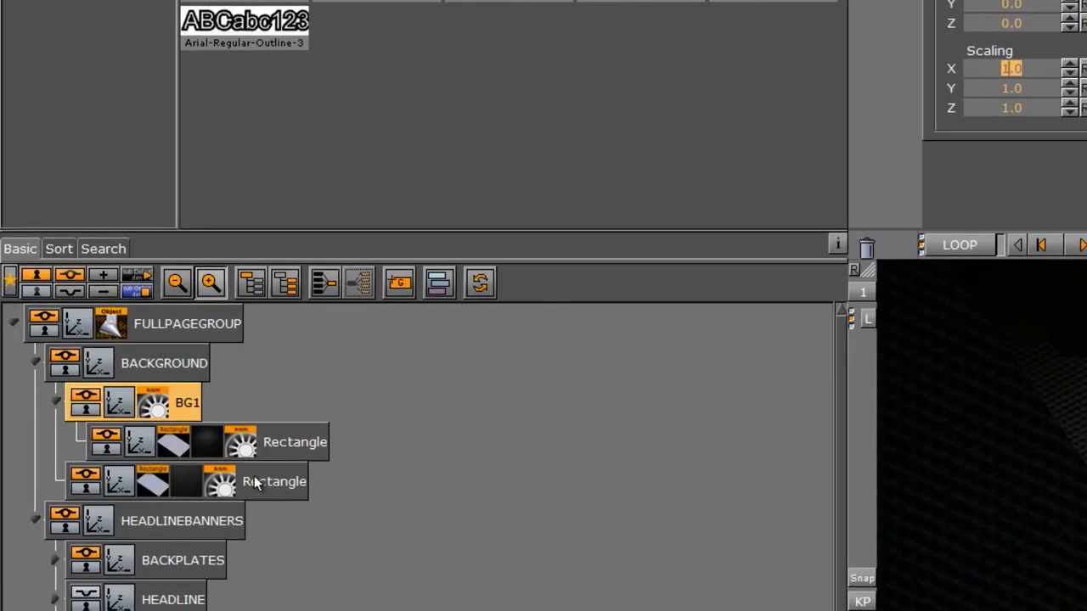
- Group the remaining Rectangle directly under BACKGROUND into a new container and name it BG2
click(272, 481)
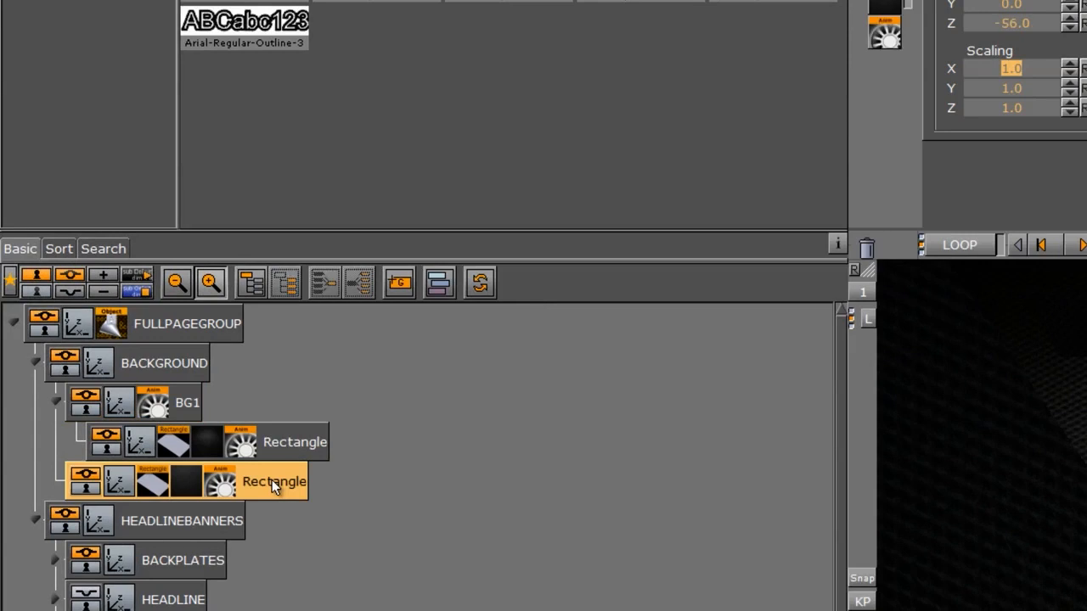
click(252, 282)
click(120, 486)
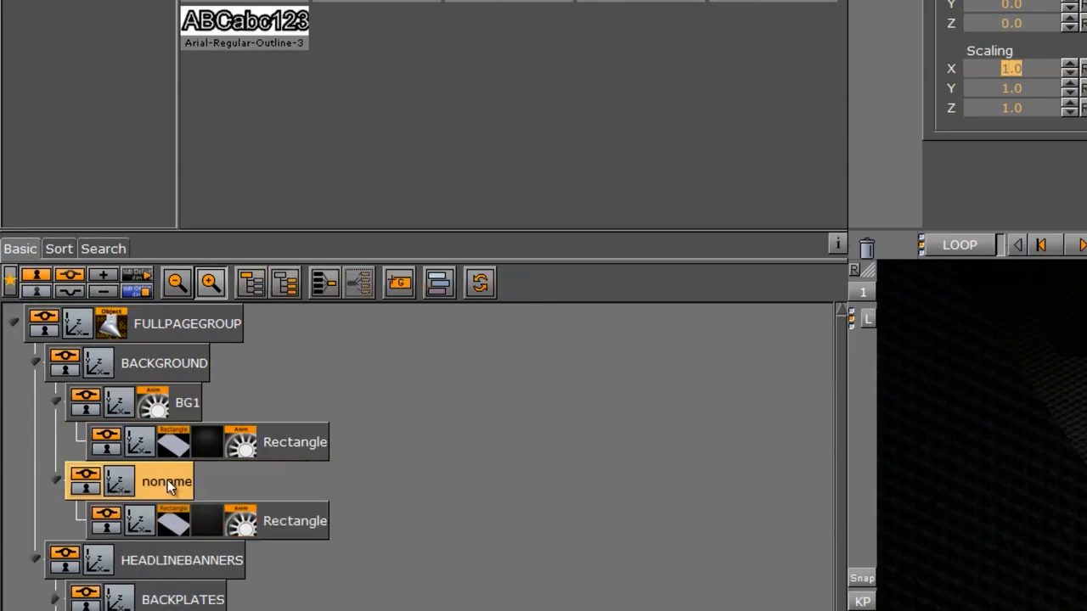
click(178, 480)
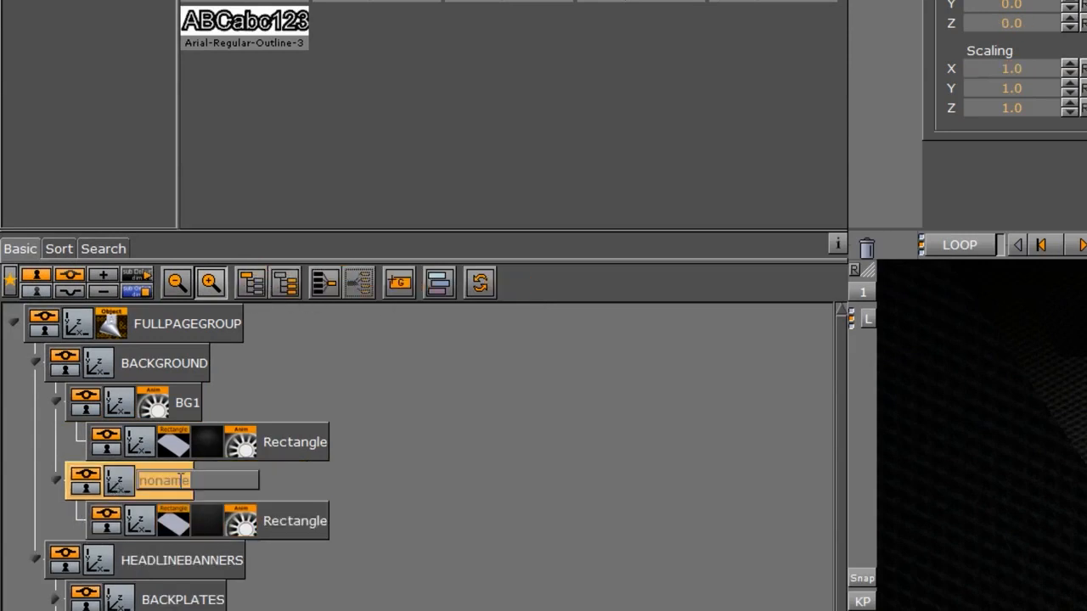
text(BG2)
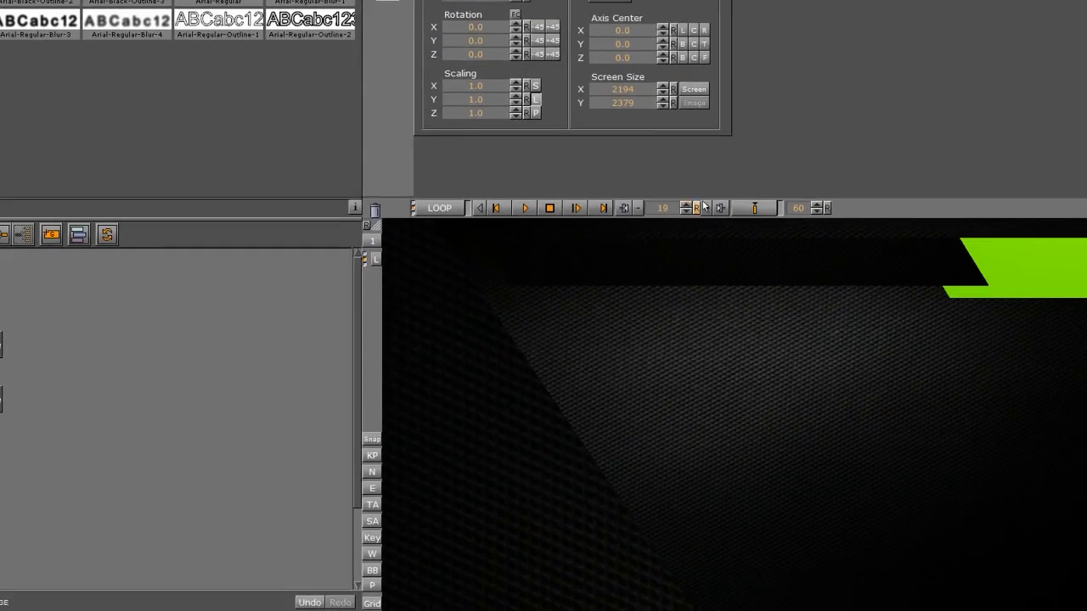
- Keyframe BG2's current position at frame 19, and at frame 0 keyframe it with X position about -357
drag(658, 209, 650, 207)
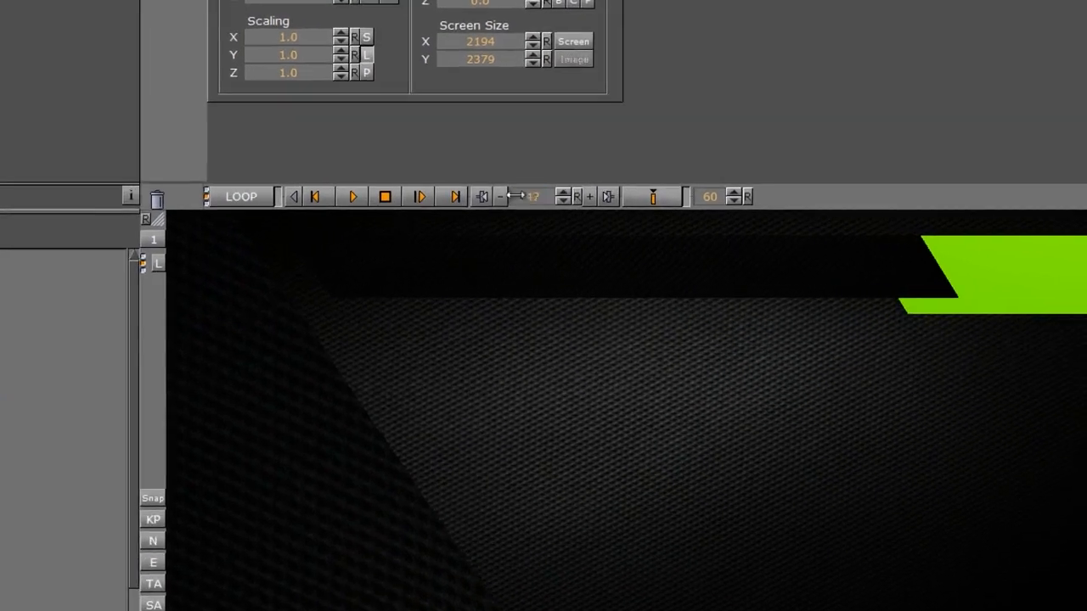
drag(515, 197, 414, 199)
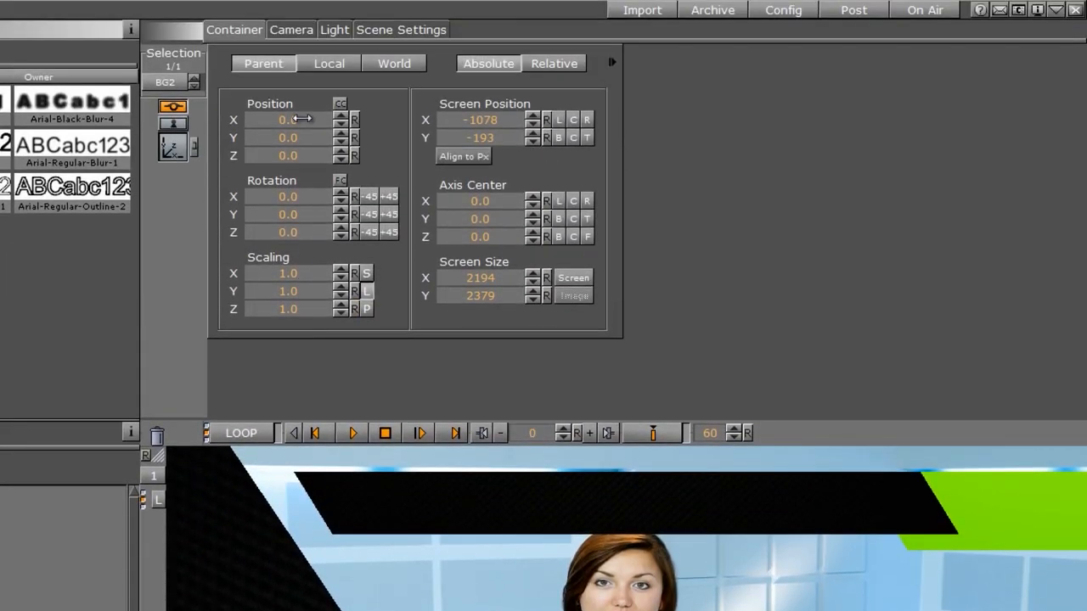
drag(304, 119, 1, 145)
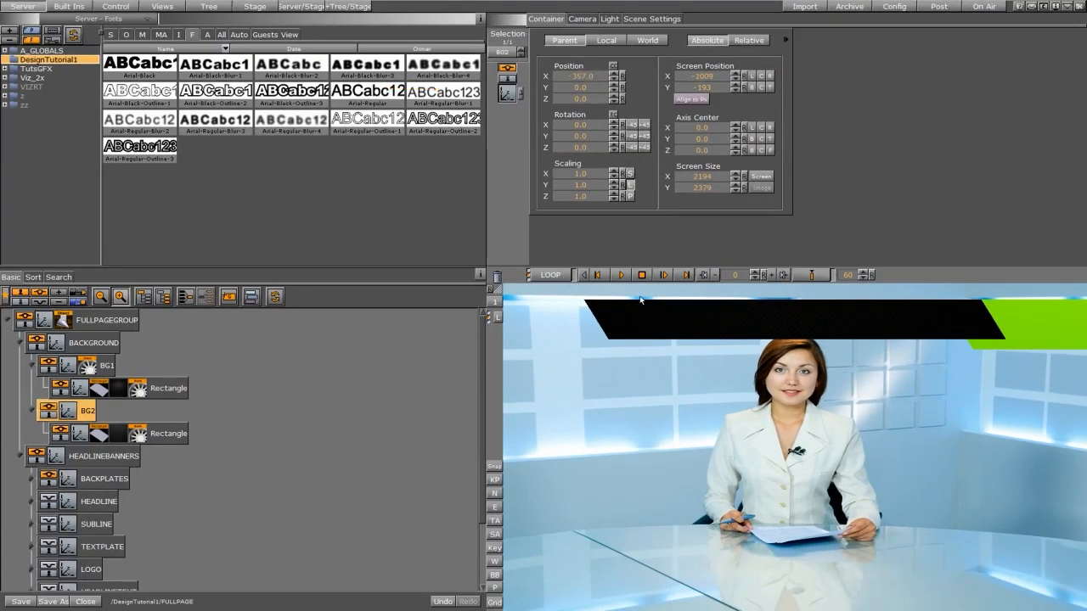
click(800, 276)
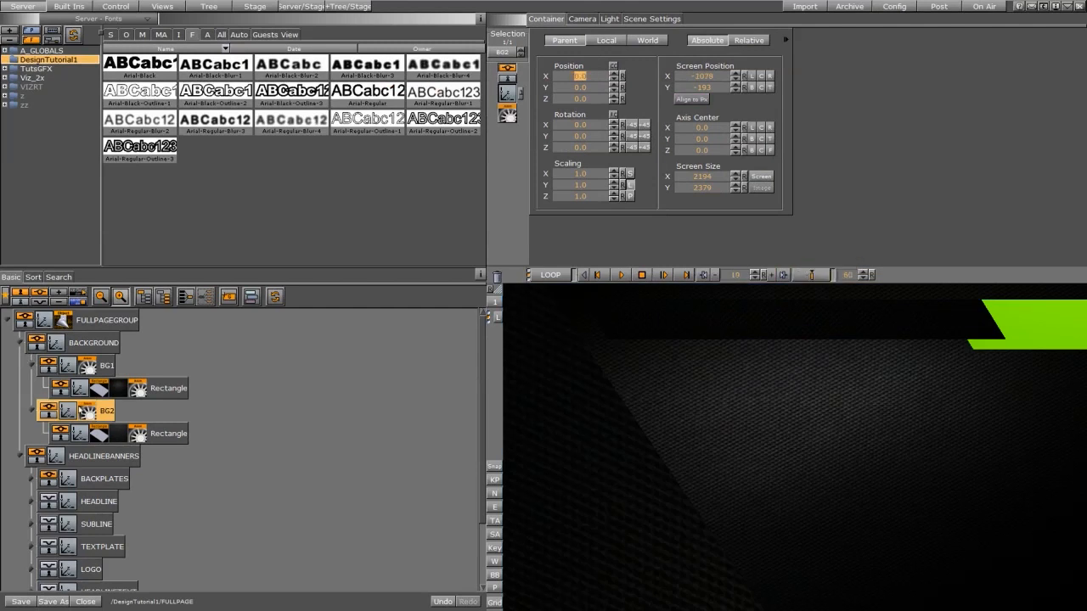
- Move the BG1 and BG2 animations from the LOOP director into Director in the stage, and collapse LOOP
click(88, 365)
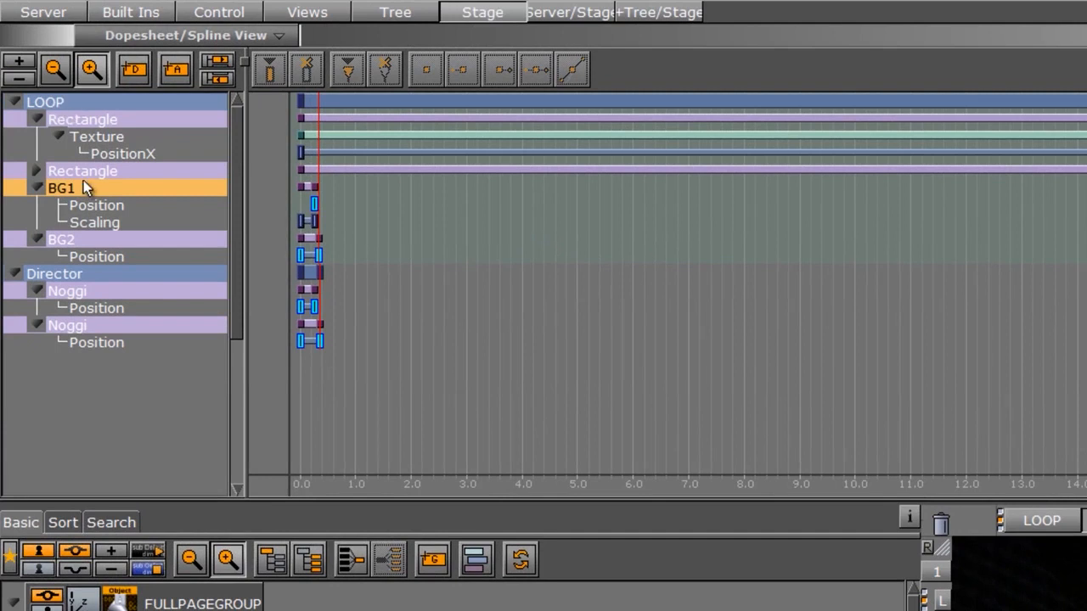
drag(69, 193, 139, 272)
click(70, 188)
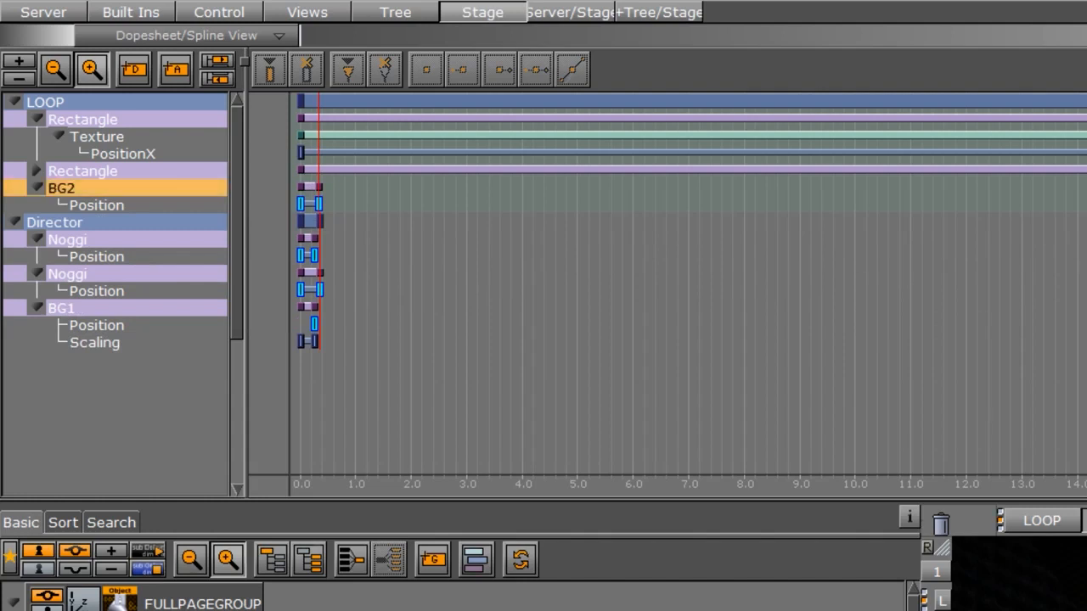
drag(58, 196, 166, 224)
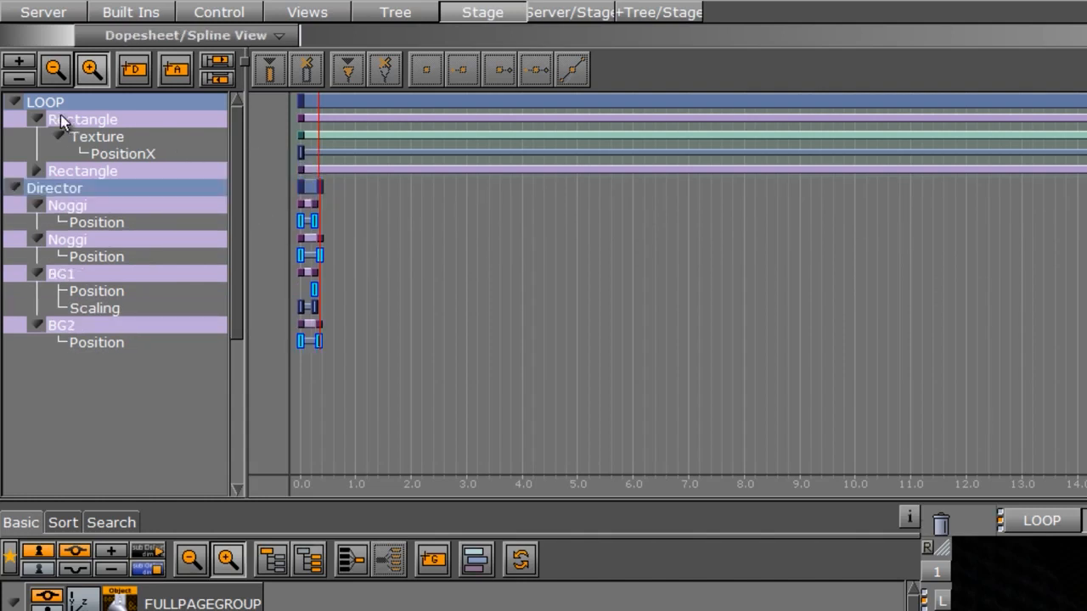
click(10, 103)
click(49, 119)
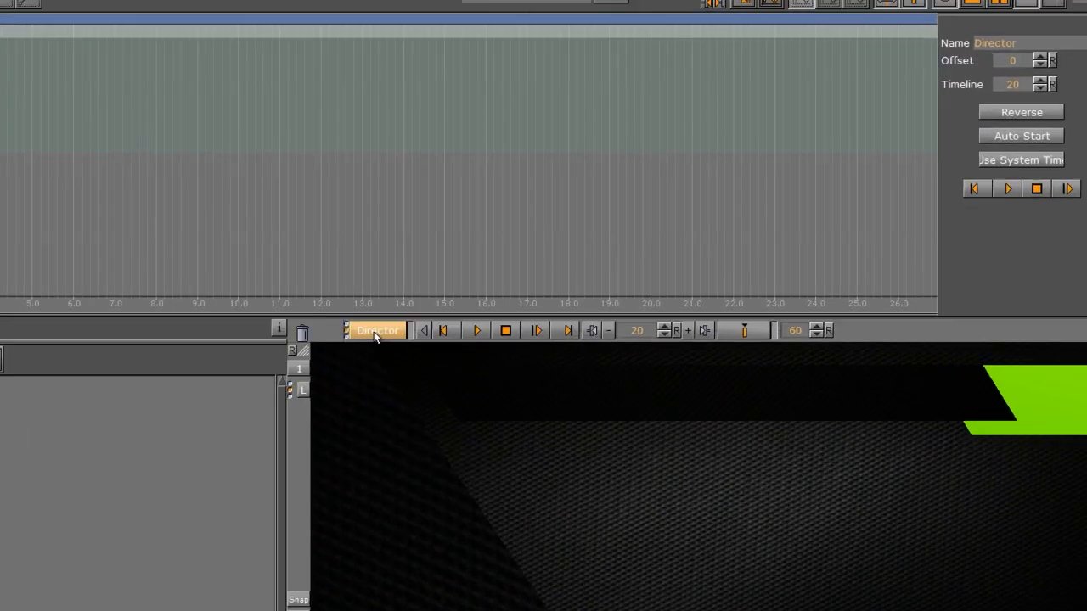
- Open the director selection, switch between LOOP and Director, and play Director on its own
click(551, 276)
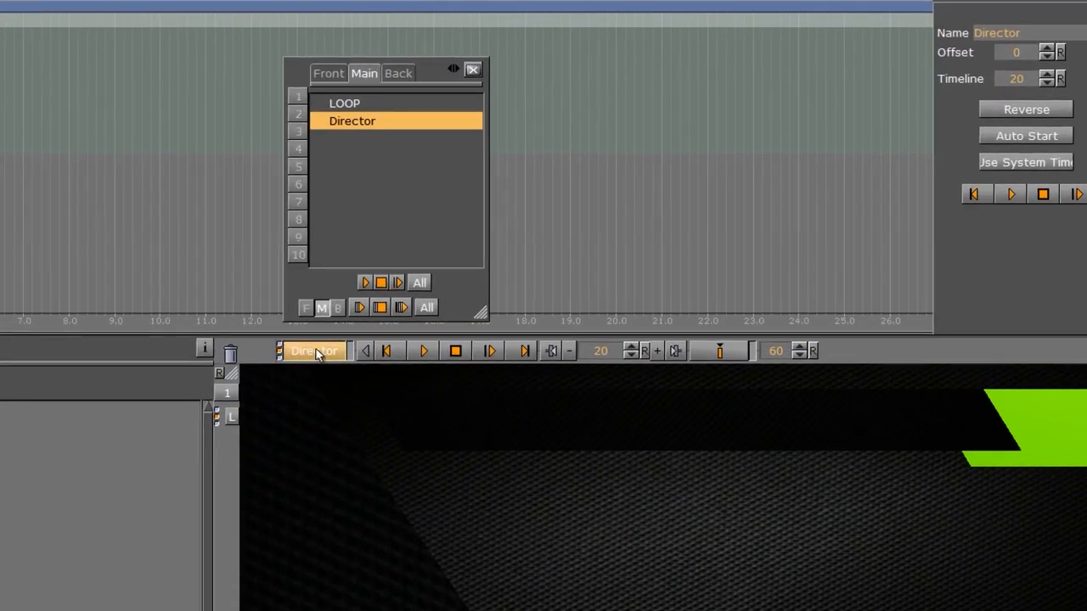
click(345, 103)
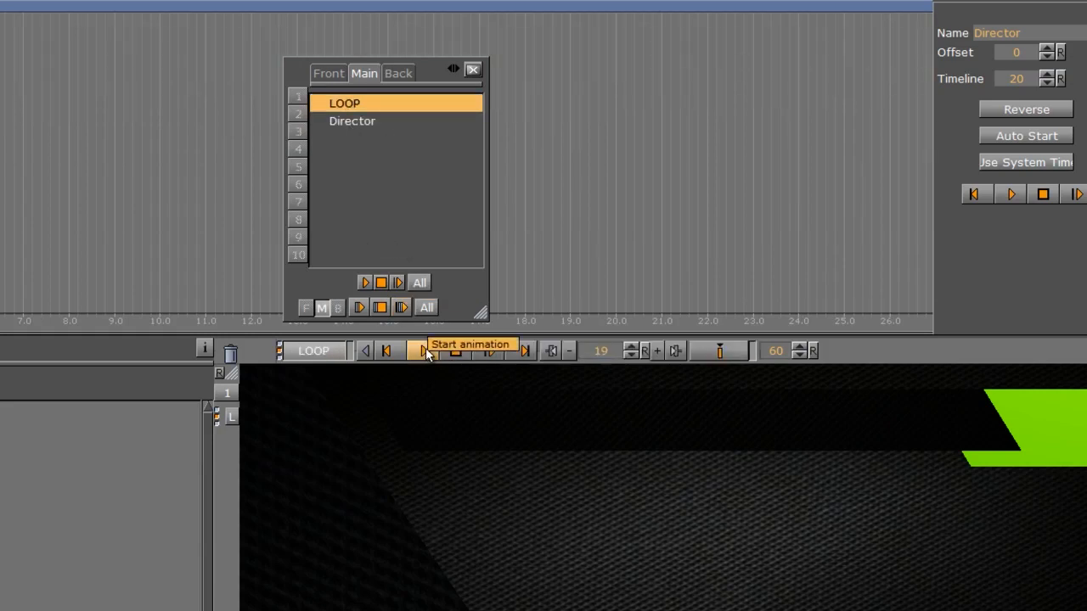
click(386, 120)
click(425, 351)
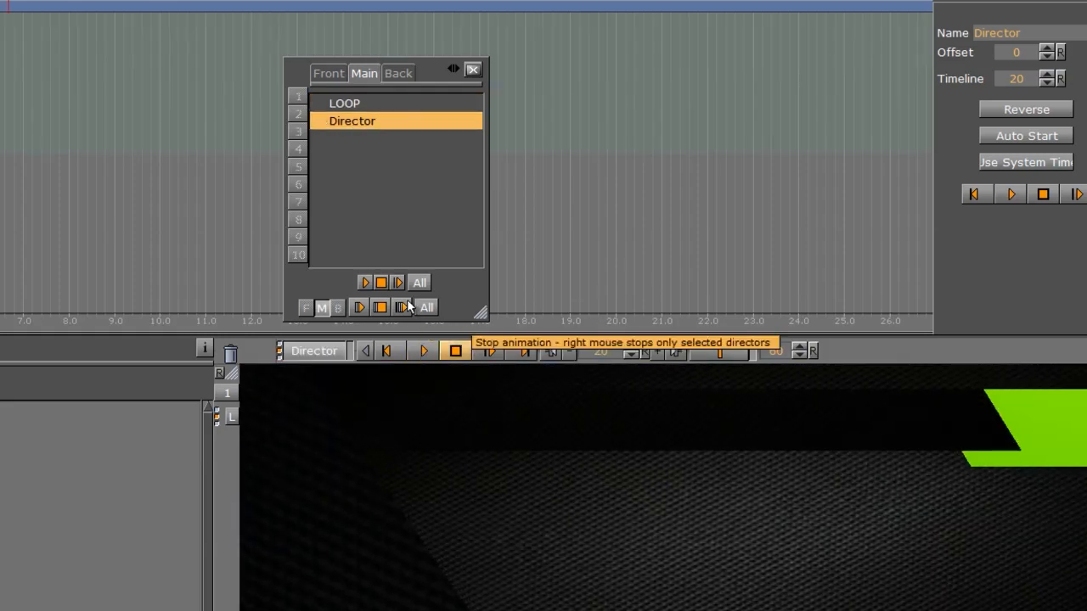
- Select both LOOP and Director for playback and close the director selection
click(399, 104)
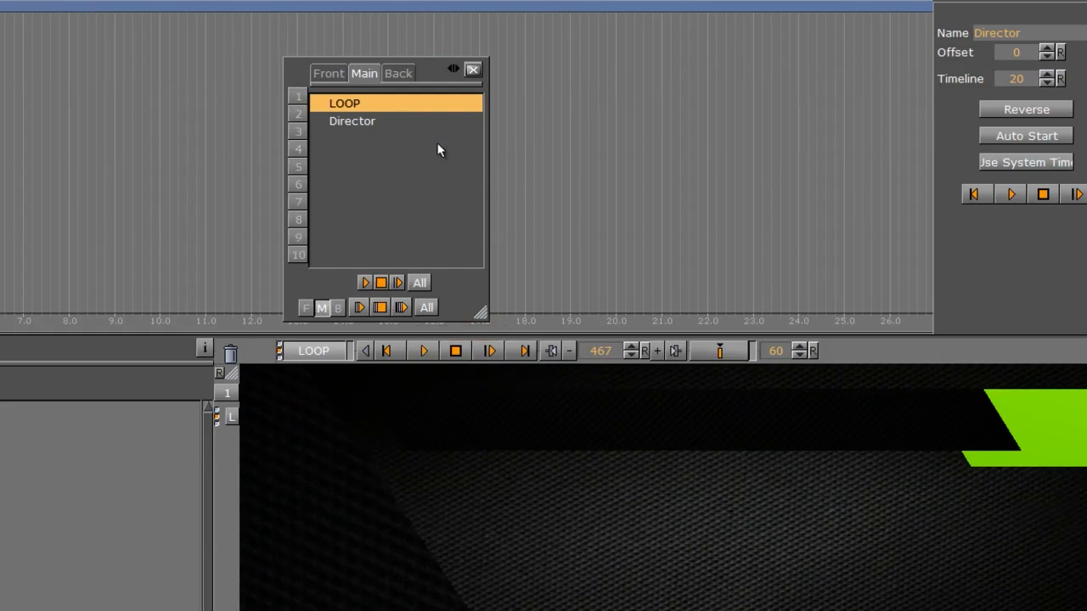
click(419, 284)
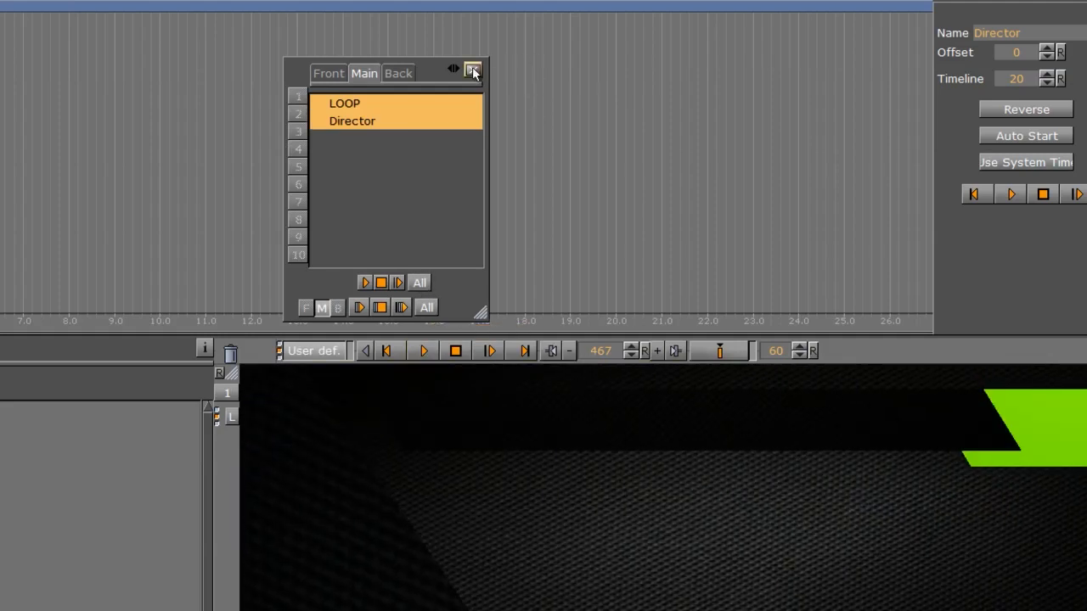
click(472, 71)
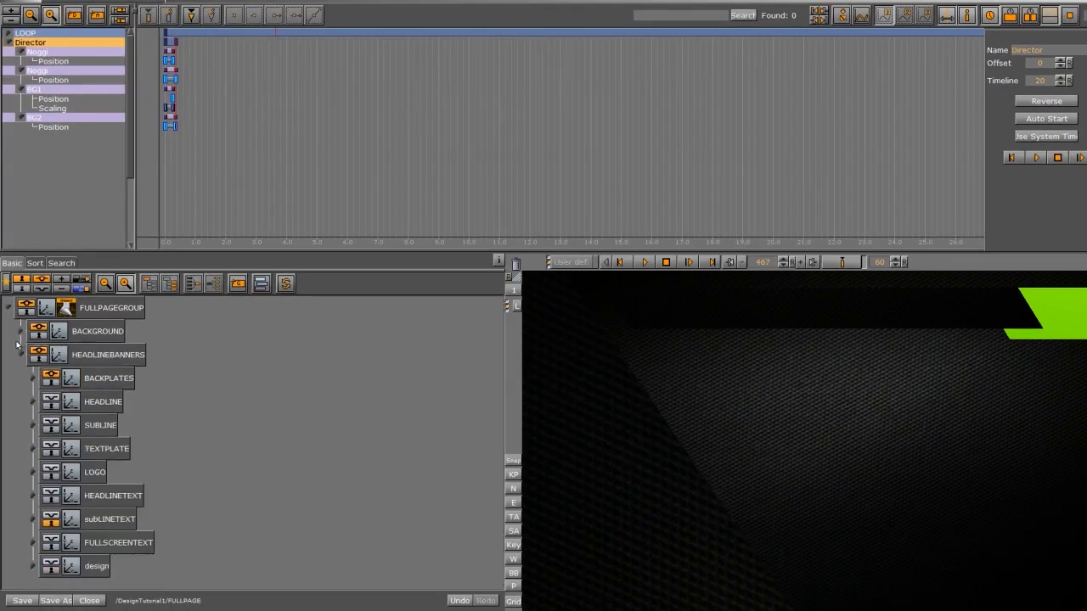
- Make the HEADLINE container visible and set its axis center to the top-right corner with the bounding box shown
click(51, 403)
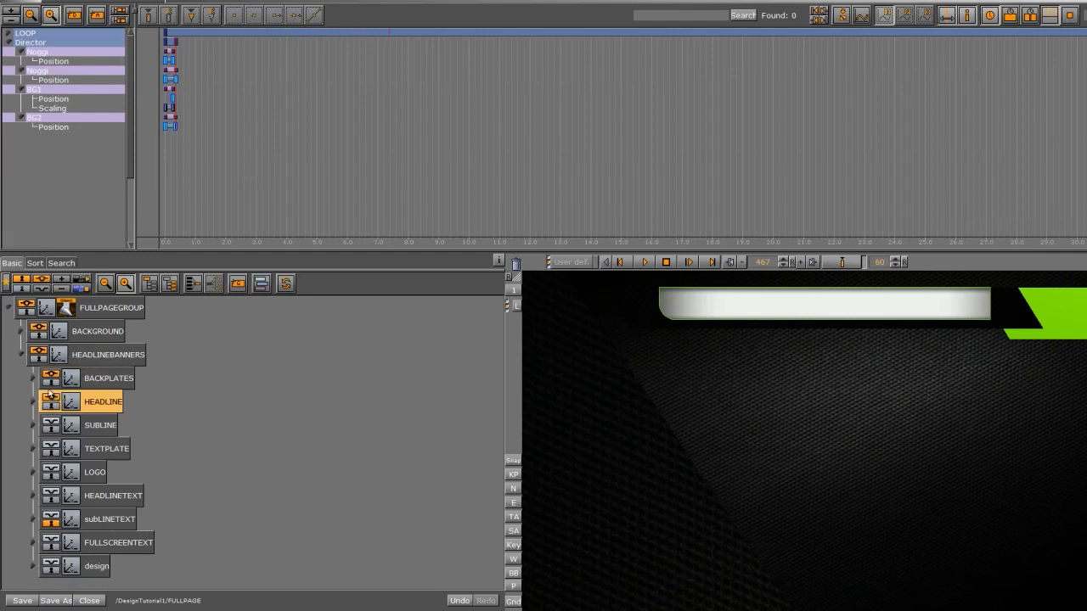
click(33, 402)
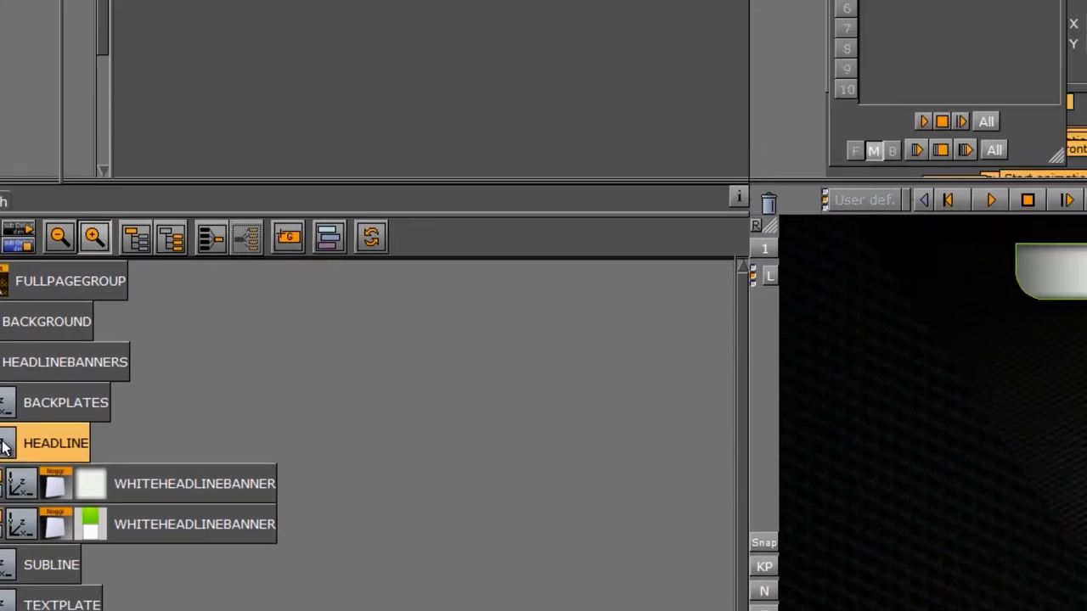
click(123, 395)
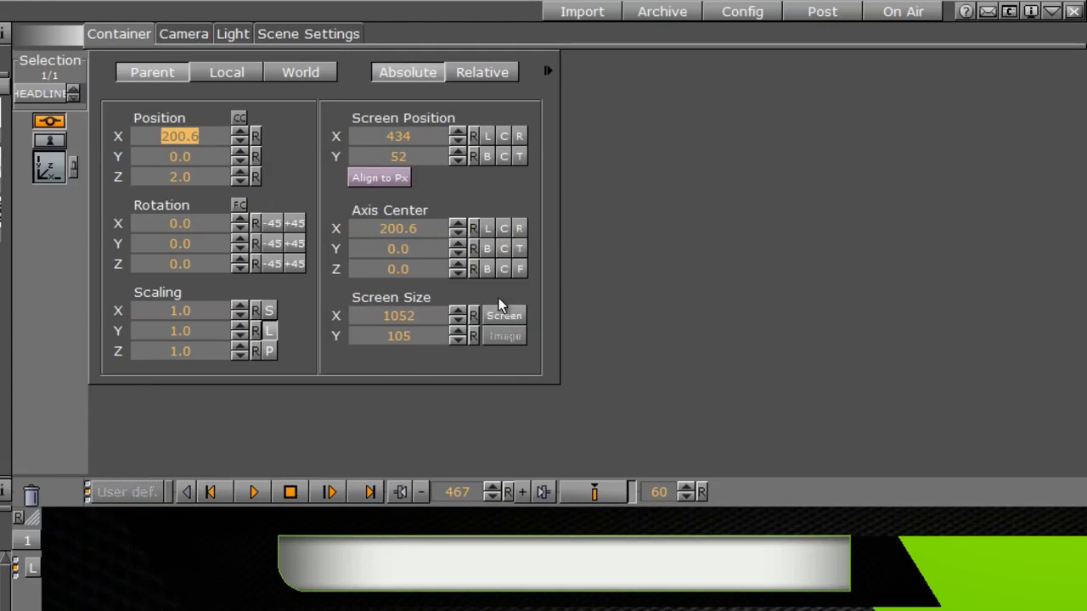
click(521, 259)
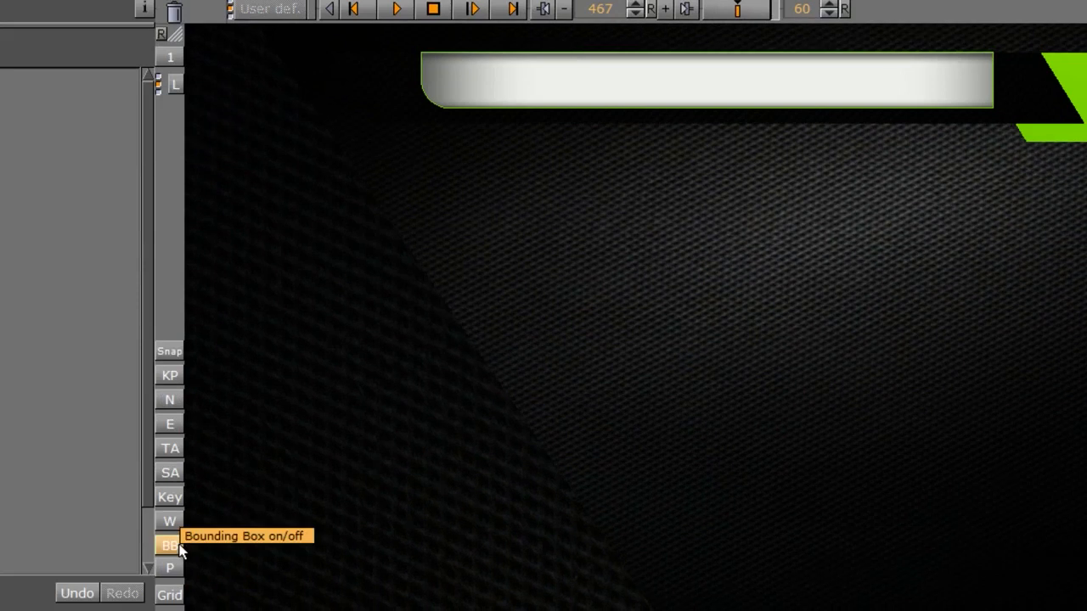
click(170, 546)
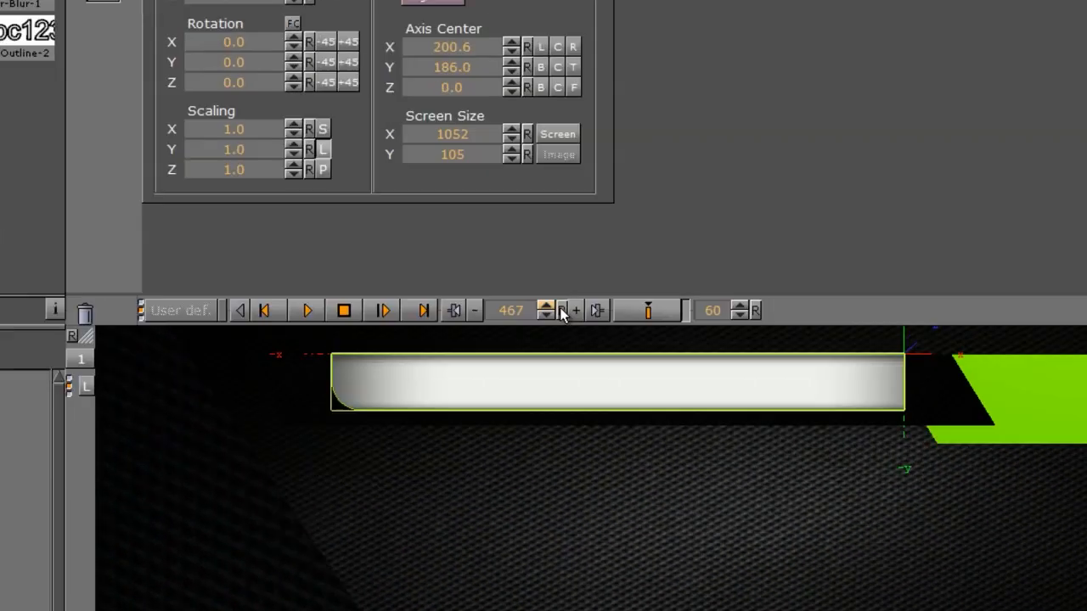
- Move the timeline to about frame 35 and keyframe HEADLINE's current transformation
click(561, 310)
drag(497, 313, 521, 319)
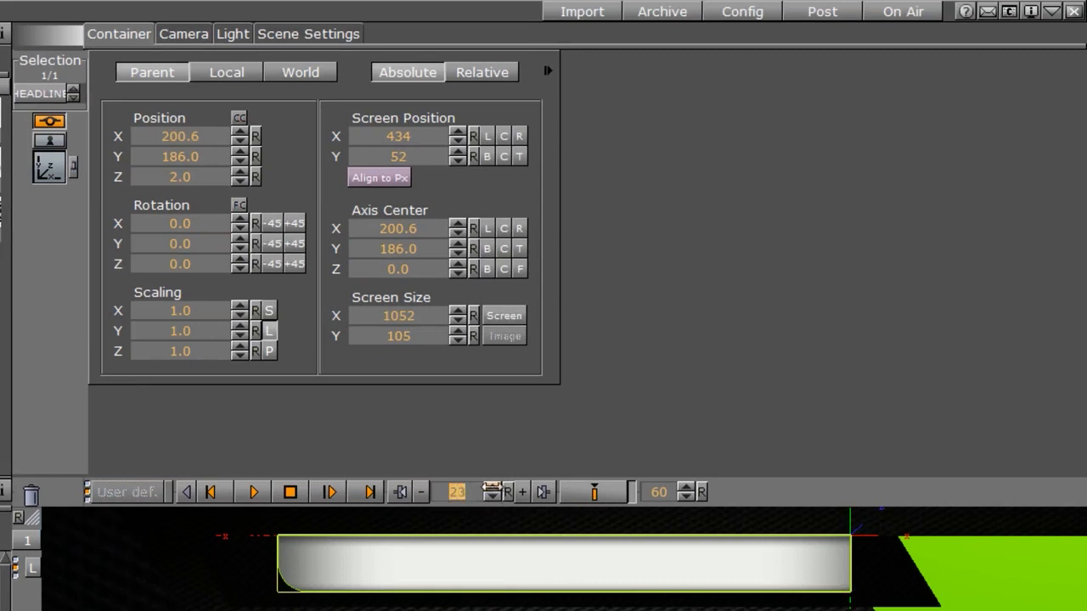
click(589, 495)
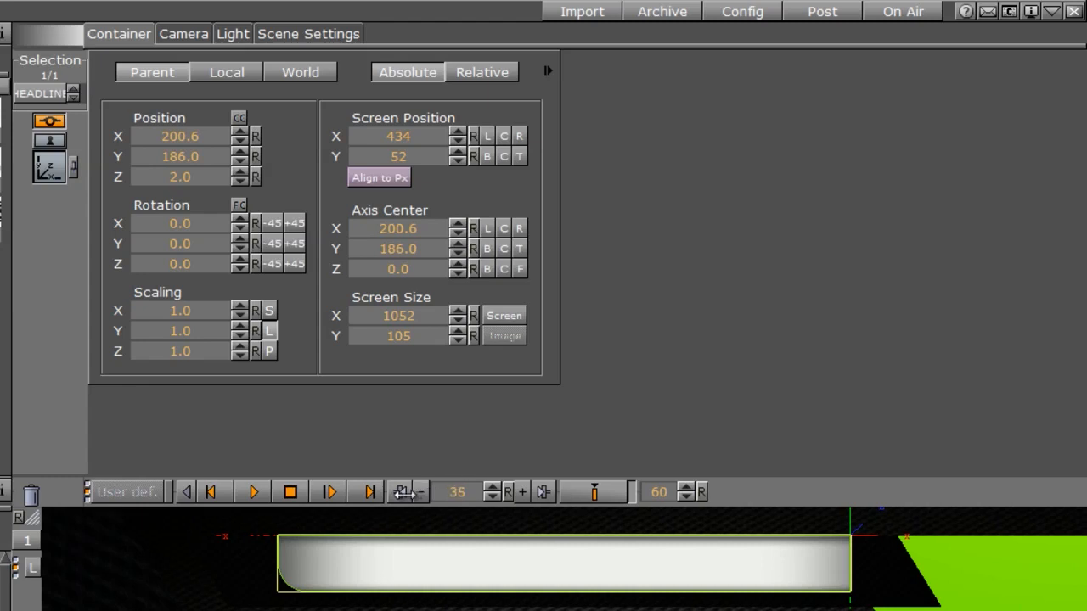
- At frame 10, scale HEADLINE to 0 on all axes, keyframe it, and play the animation
click(404, 492)
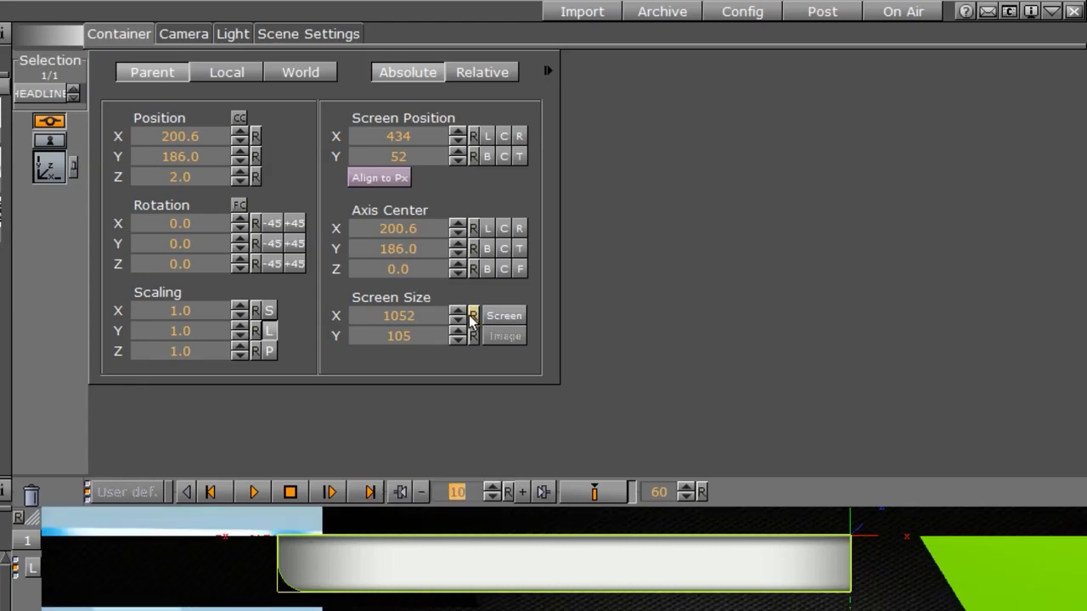
drag(215, 312, 89, 321)
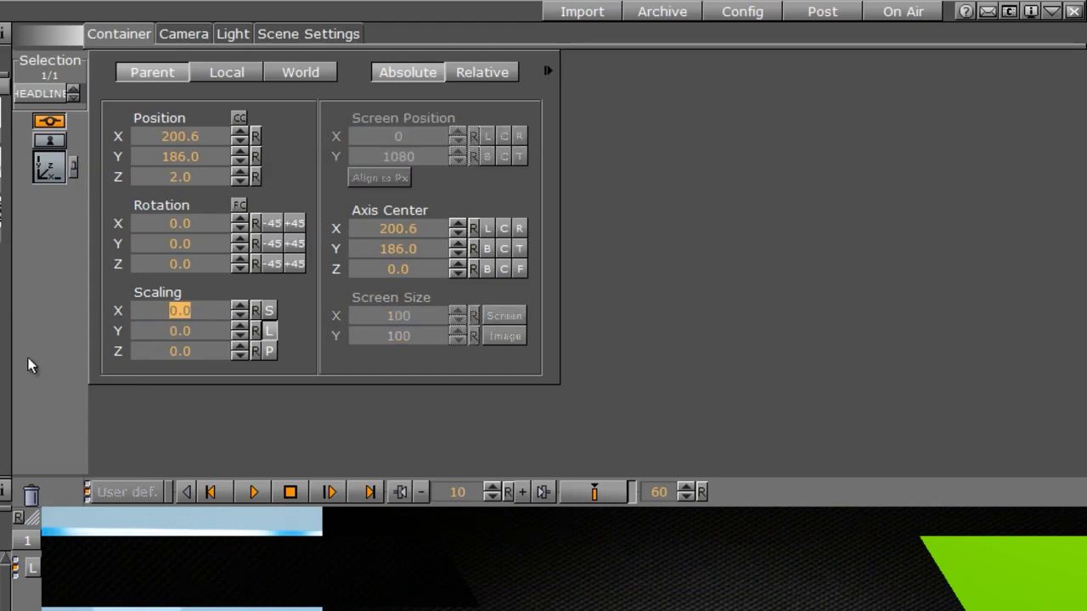
click(592, 497)
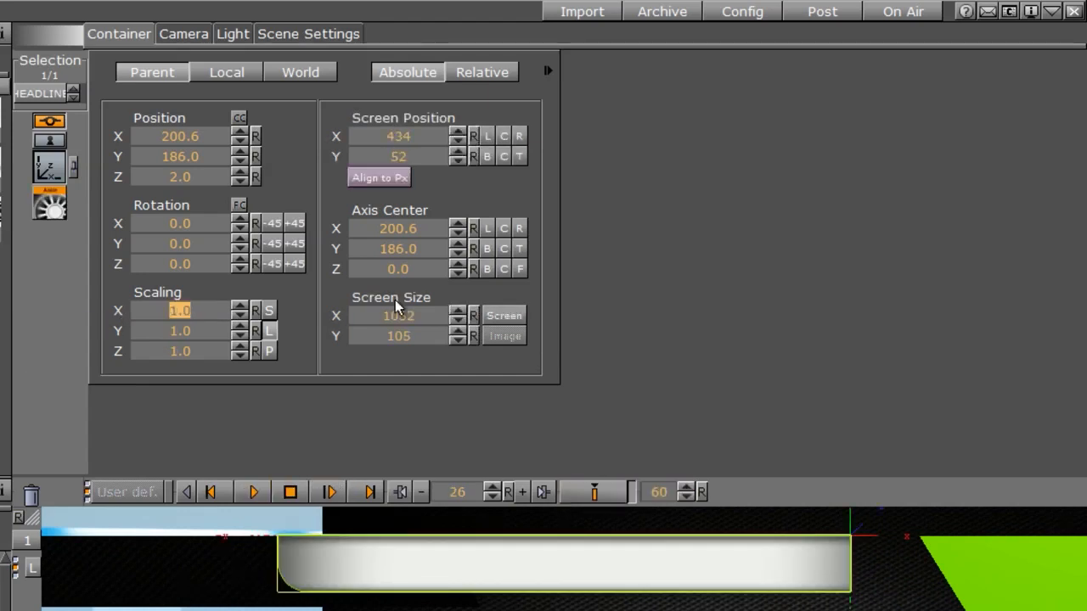
click(253, 494)
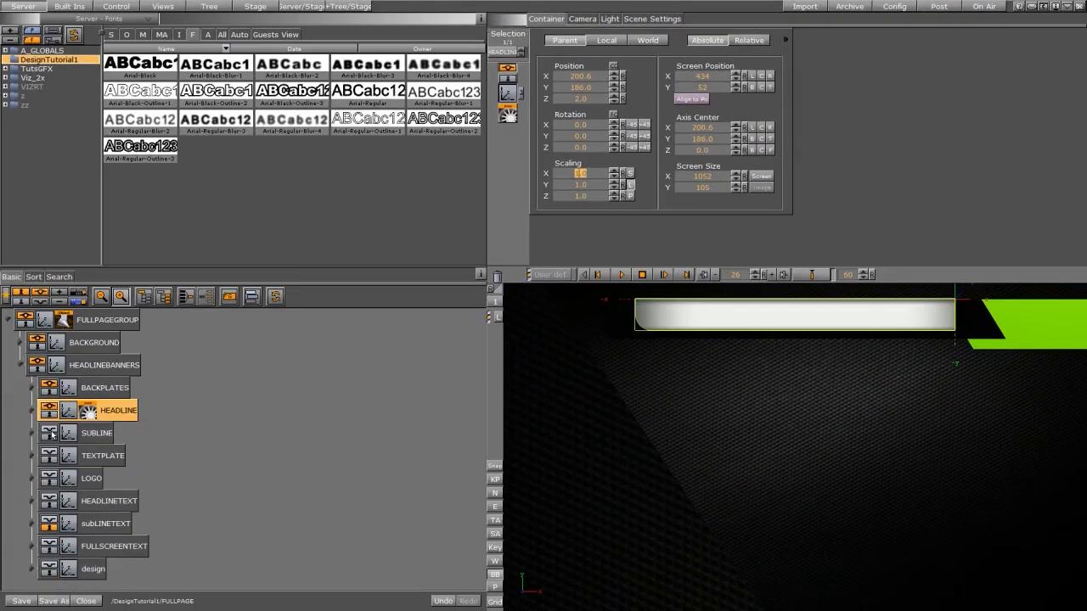
- Make the SUBLINE container visible, expand it, and set its axis center to the top-left corner using the bounding box display
click(51, 435)
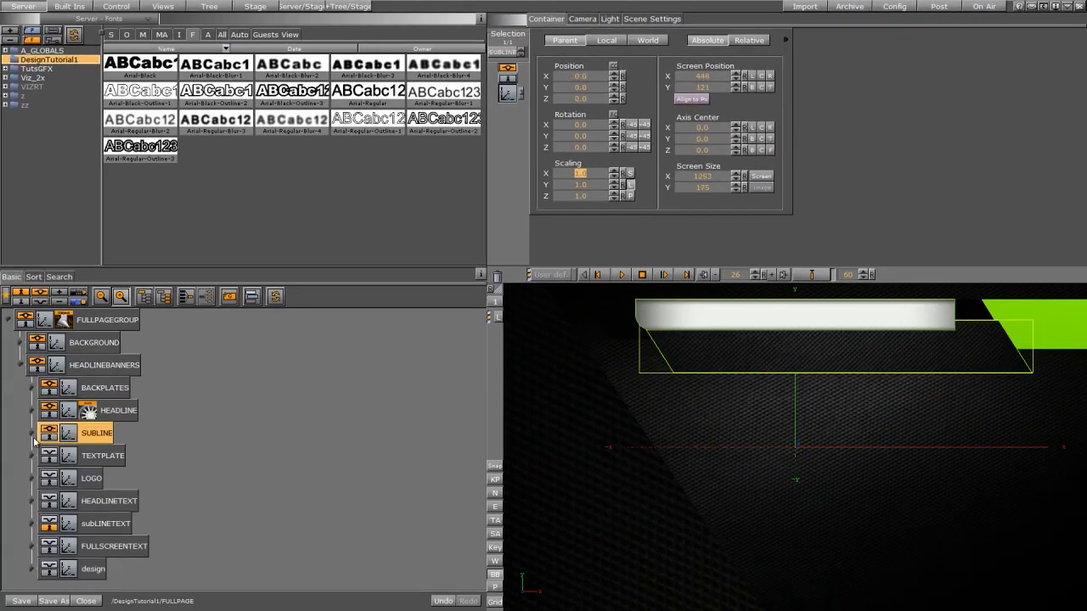
click(32, 433)
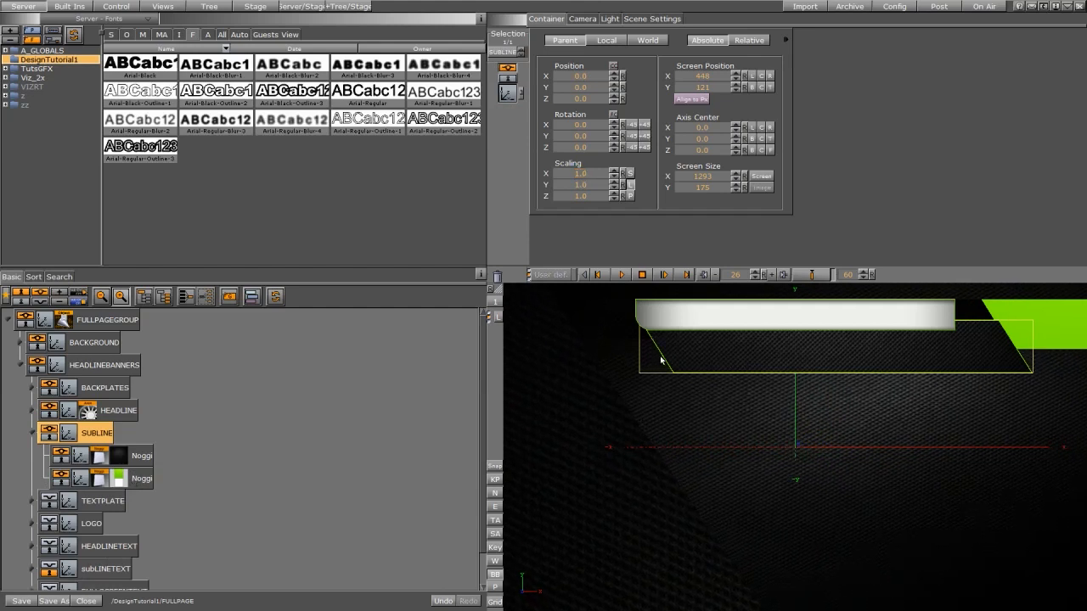
click(493, 576)
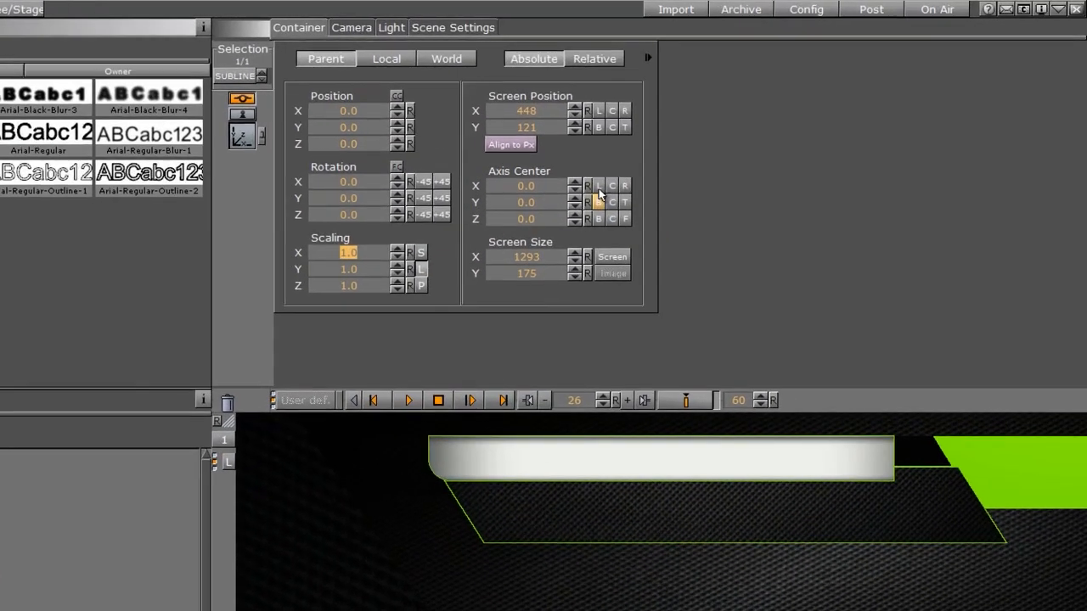
click(752, 126)
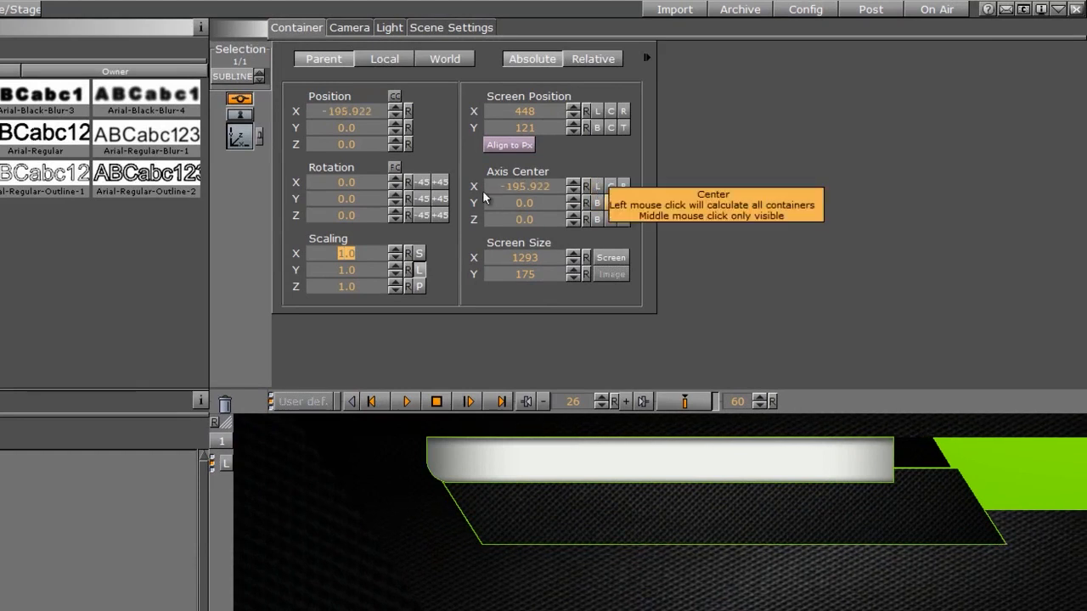
click(624, 203)
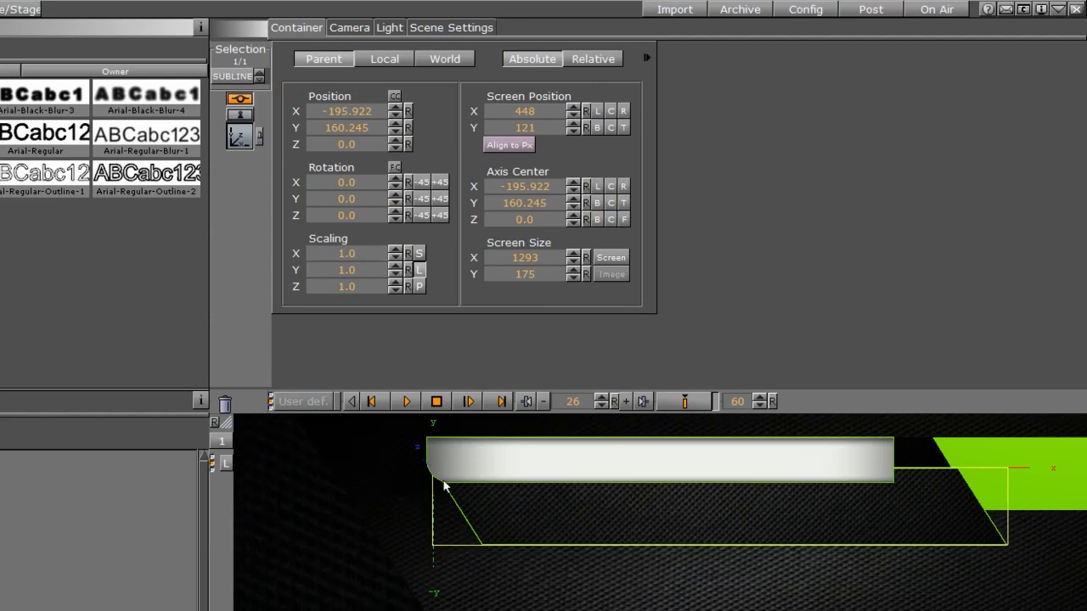
- At frame 12, set SUBLINE's X scaling to 0 with Y and Z kept at 1, keyframe it, and play the animation
click(391, 287)
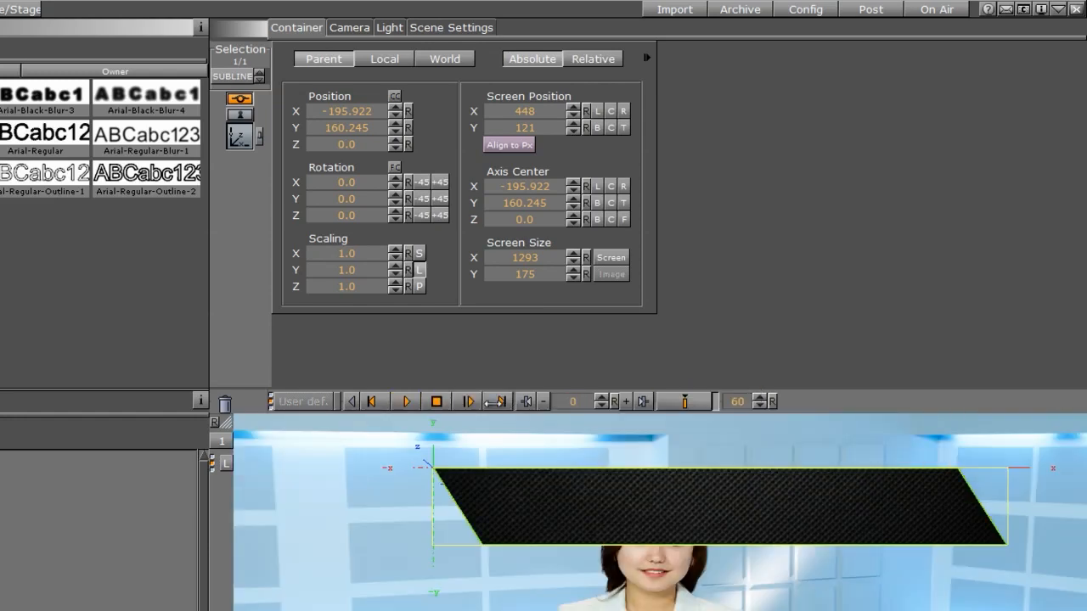
click(497, 401)
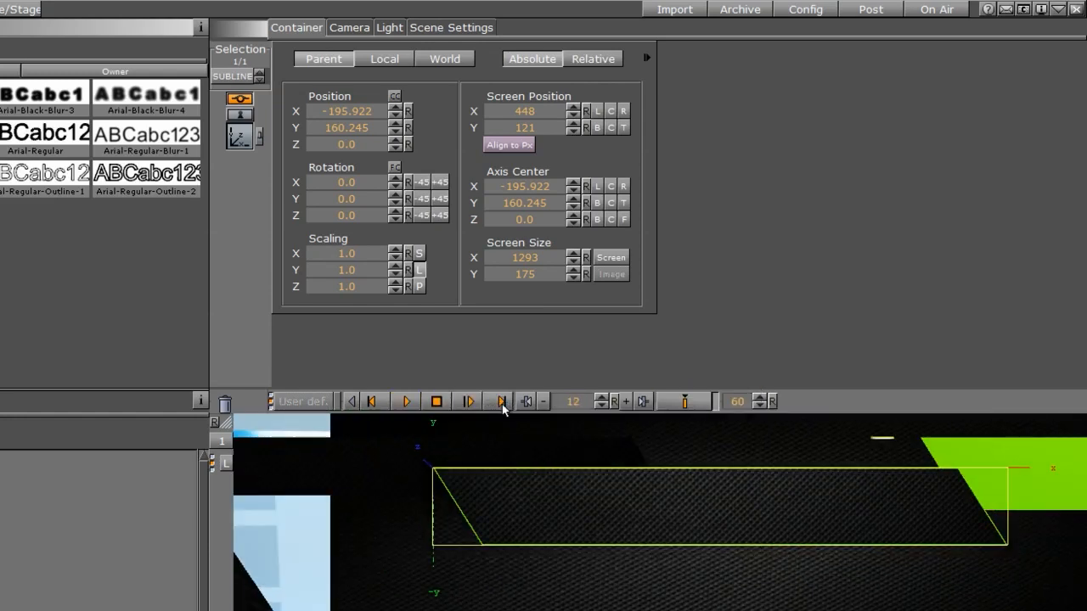
drag(356, 253, 220, 266)
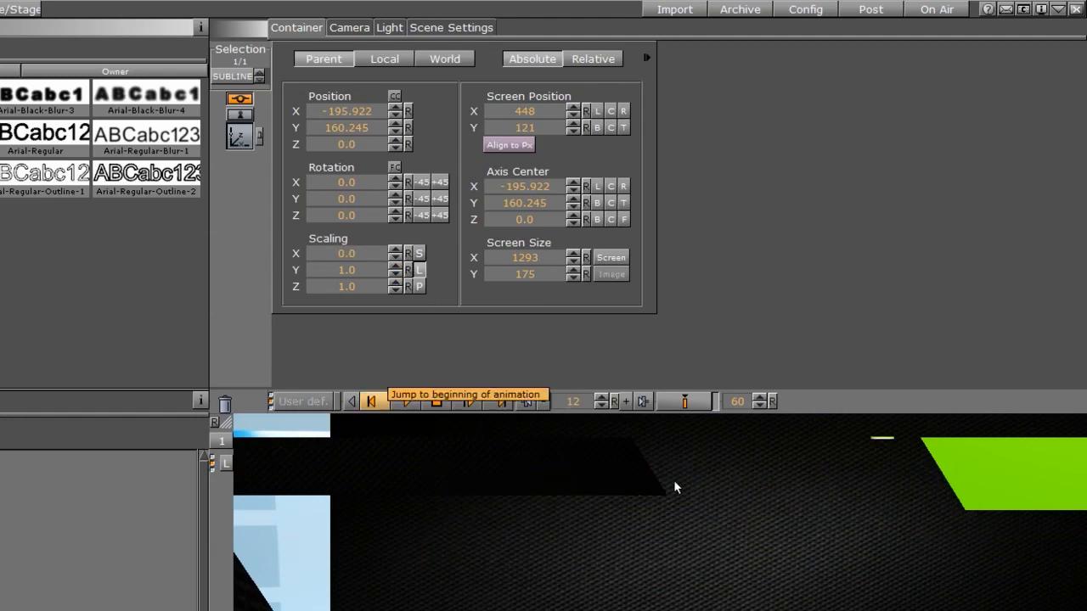
click(685, 406)
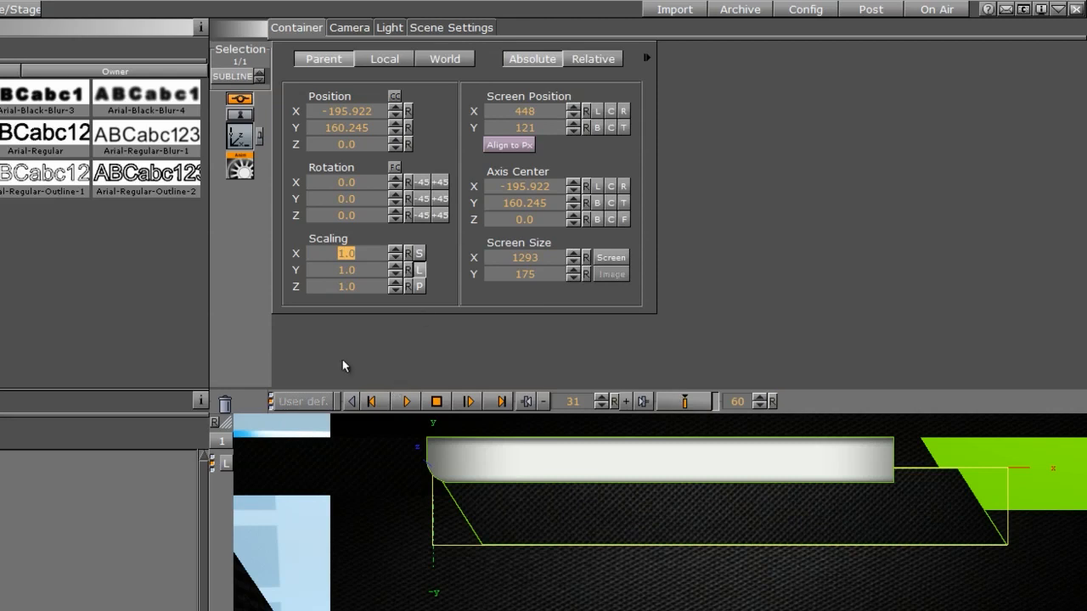
click(404, 401)
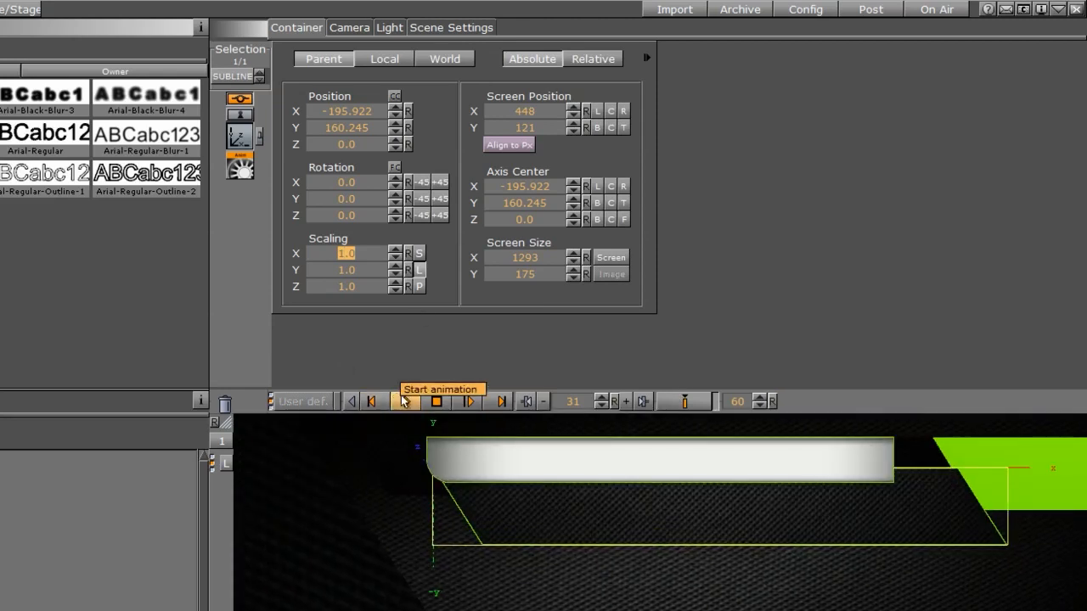
- Pick the backplate in the scene, go up to its parent BACKPLATES container, and lower that container's Z position slightly
mouse_move(580, 401)
mouse_down()
mouse_move(554, 409)
mouse_move(596, 408)
mouse_up()
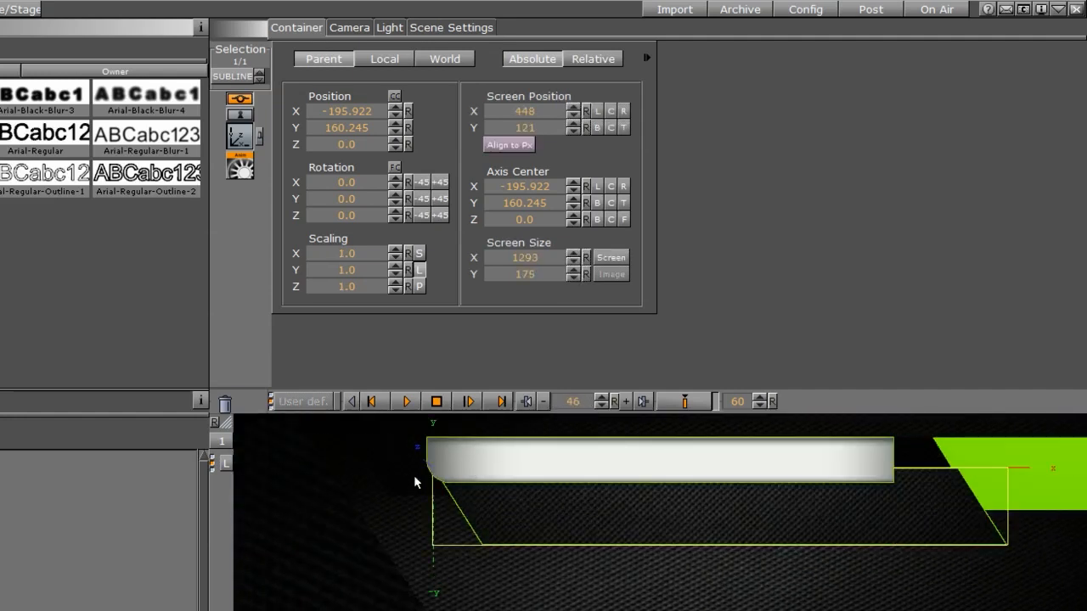
click(414, 474)
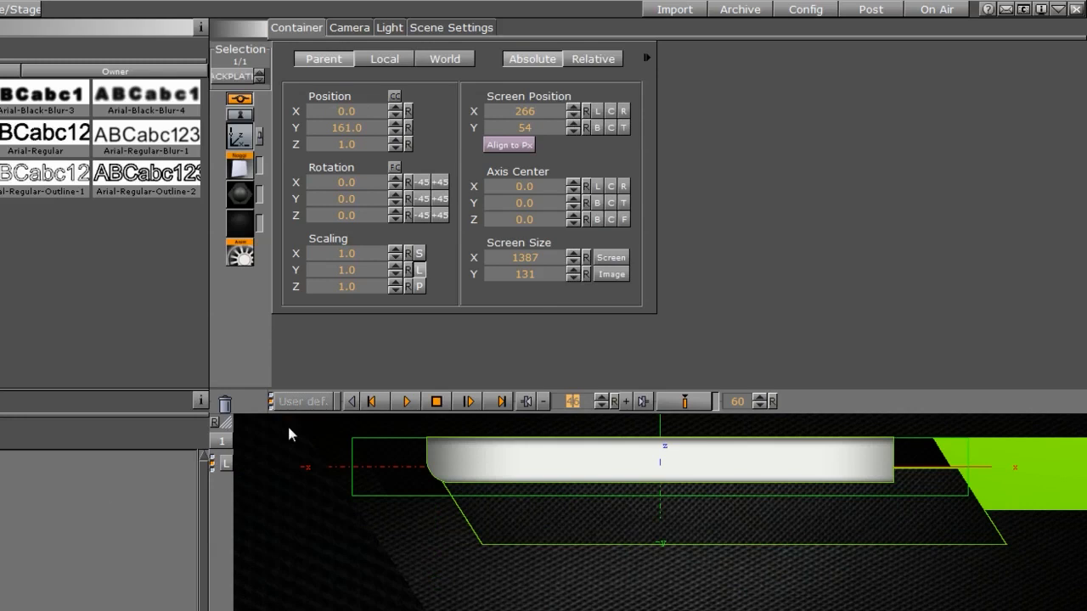
key(Up)
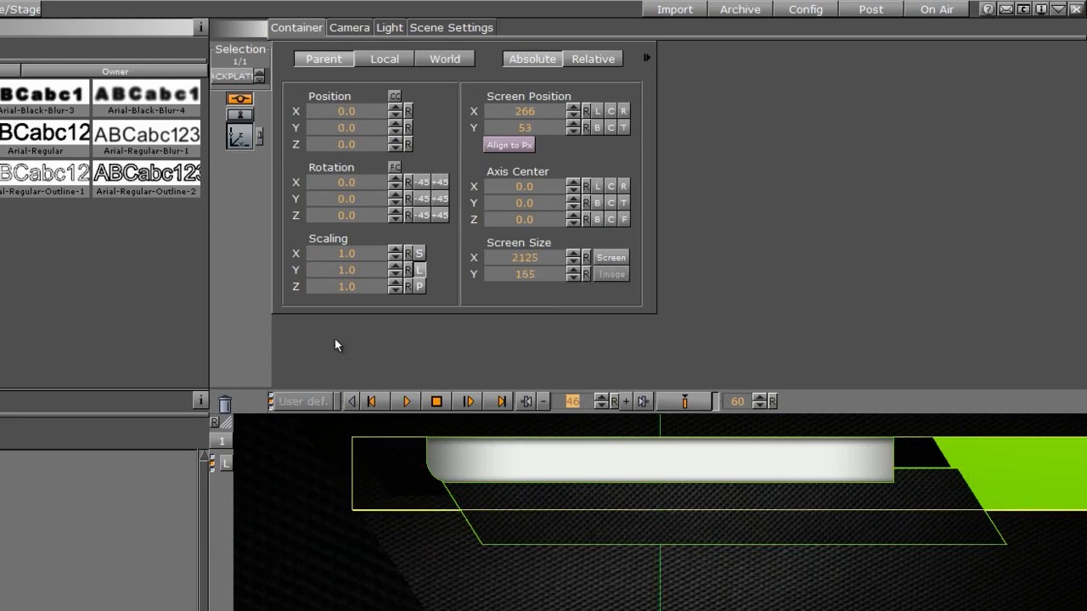
click(394, 149)
click(394, 150)
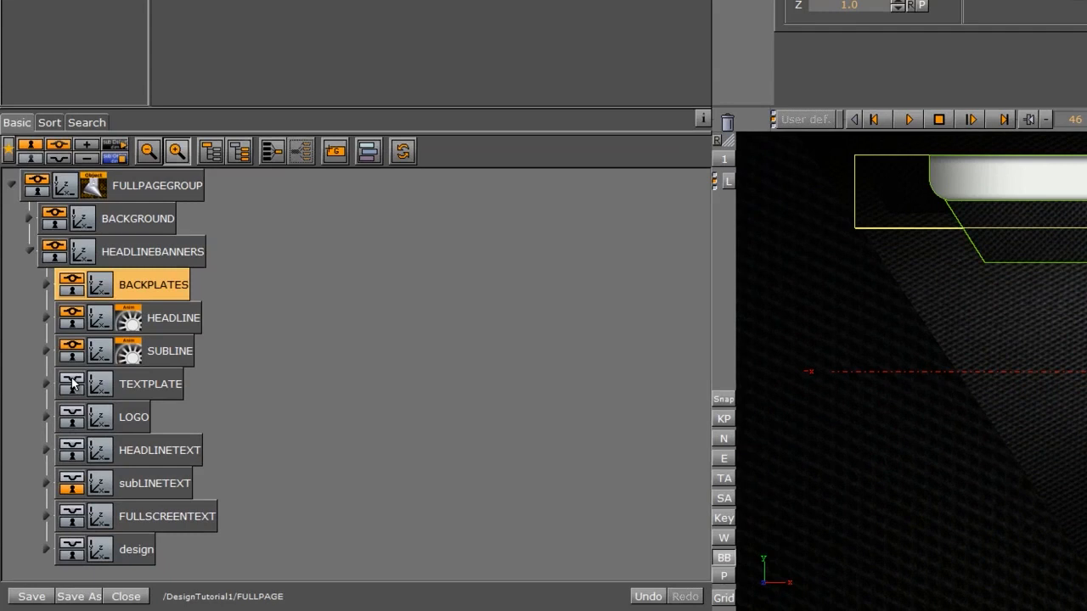
- Make the TEXTPLATE container visible and set its axis center to the top-right corner using the bounding box display
click(74, 379)
click(74, 381)
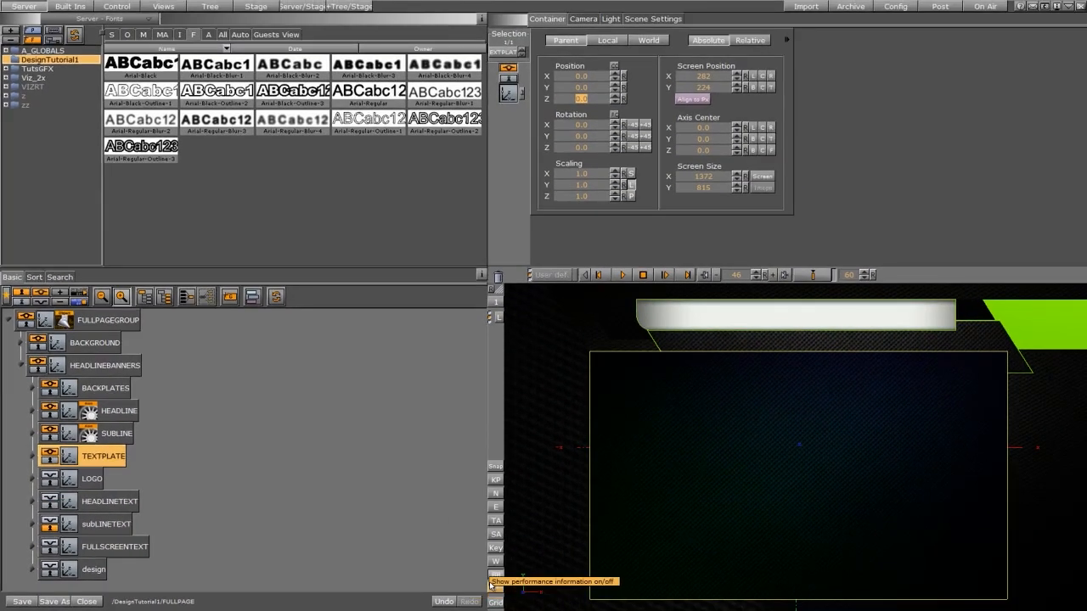
click(720, 555)
click(32, 458)
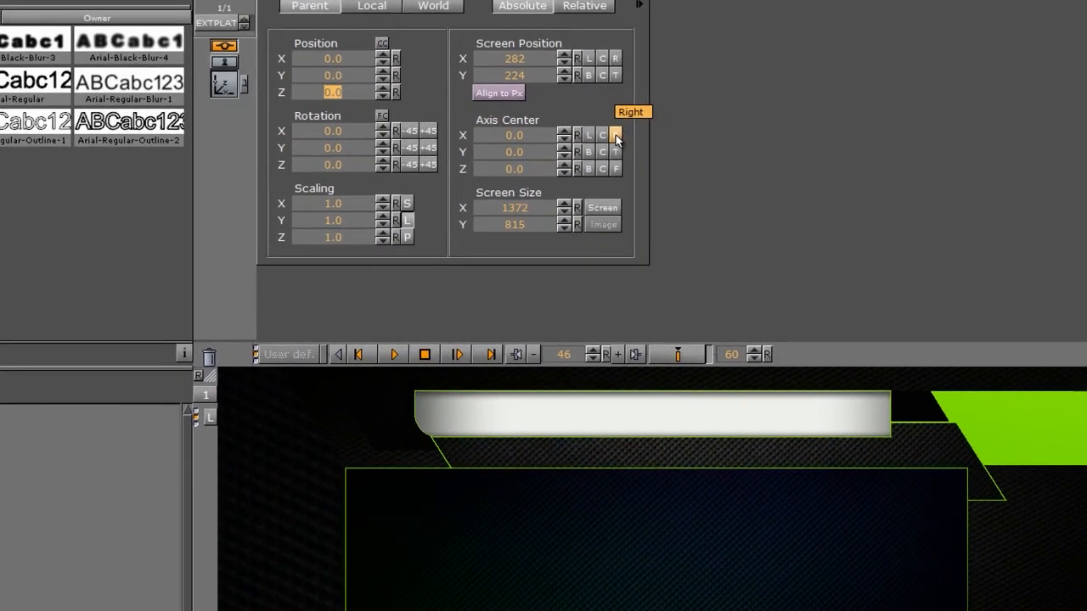
click(617, 136)
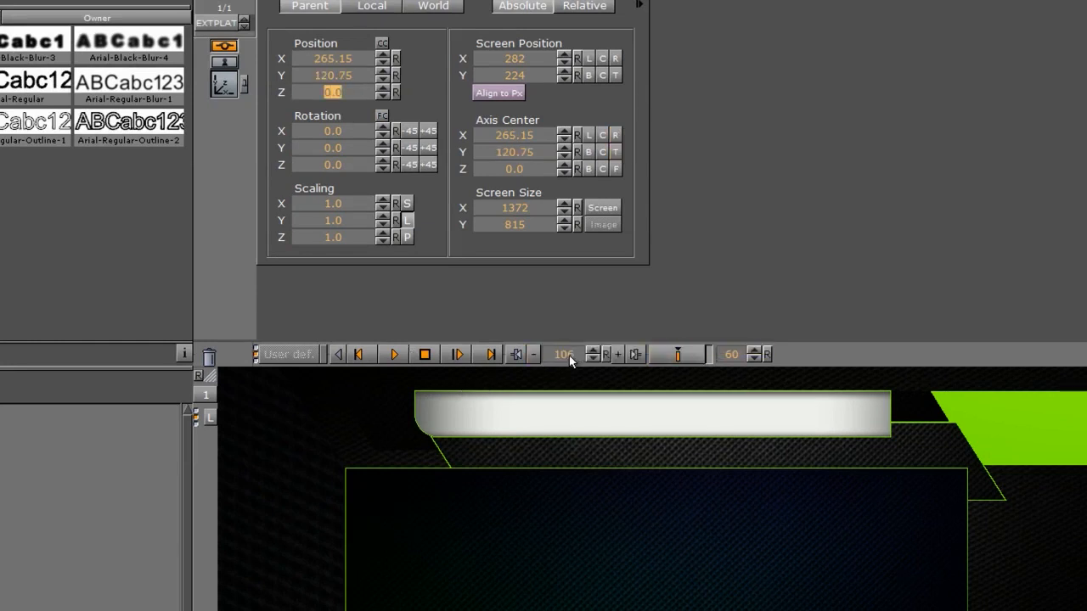
- At frame 10, scale TEXTPLATE down proportionally, keyframe it, and play the animation
drag(571, 352, 489, 362)
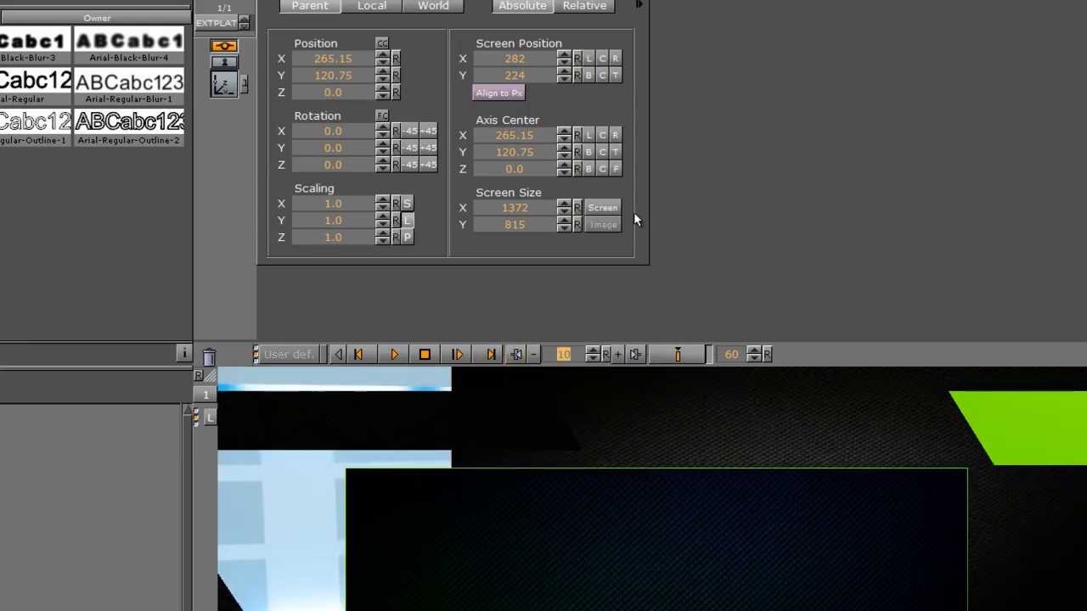
drag(373, 204, 238, 235)
click(667, 355)
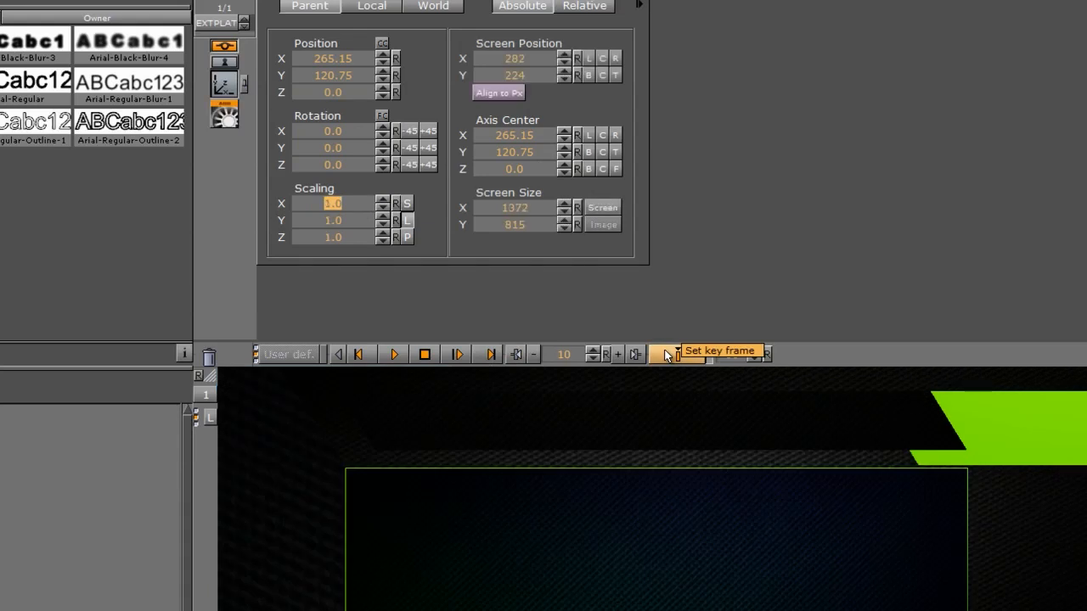
click(406, 357)
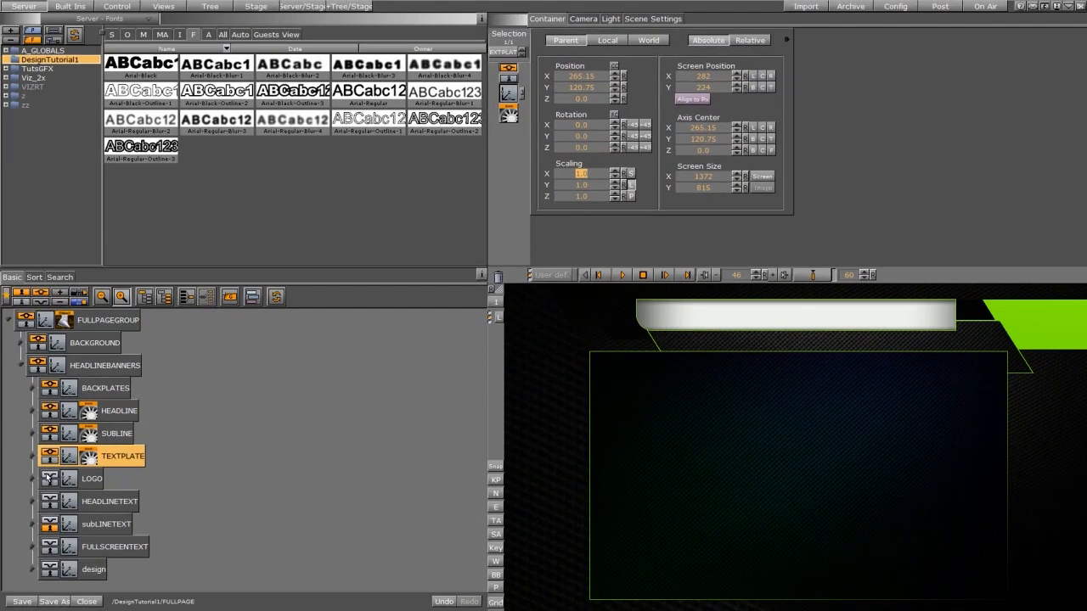
- Make LOGO visible, keyframe it at frame 25 with its X position at -180, and play the animation
click(51, 479)
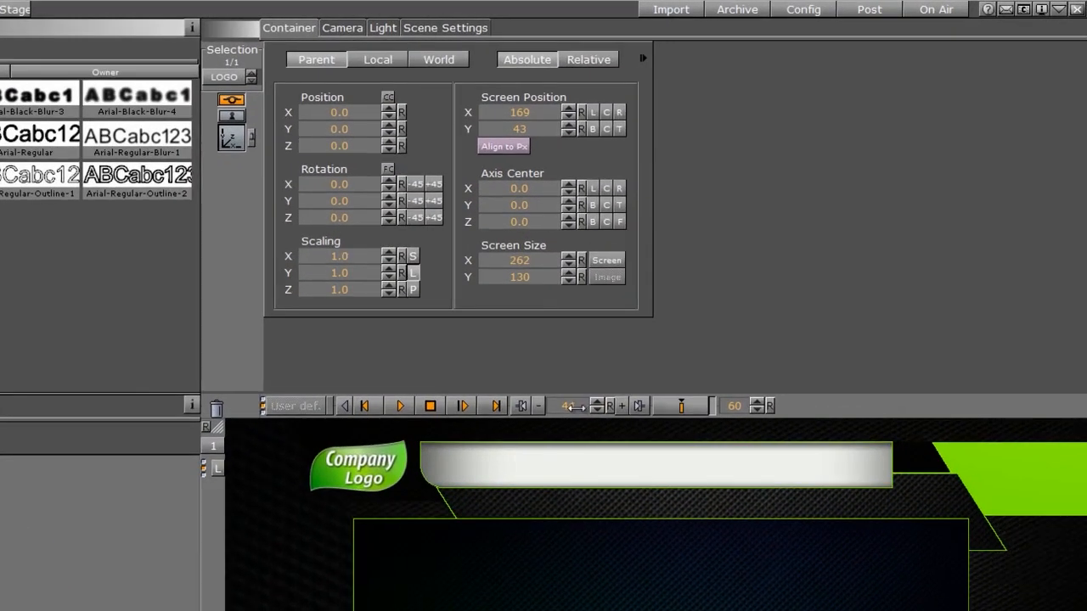
drag(576, 406, 560, 409)
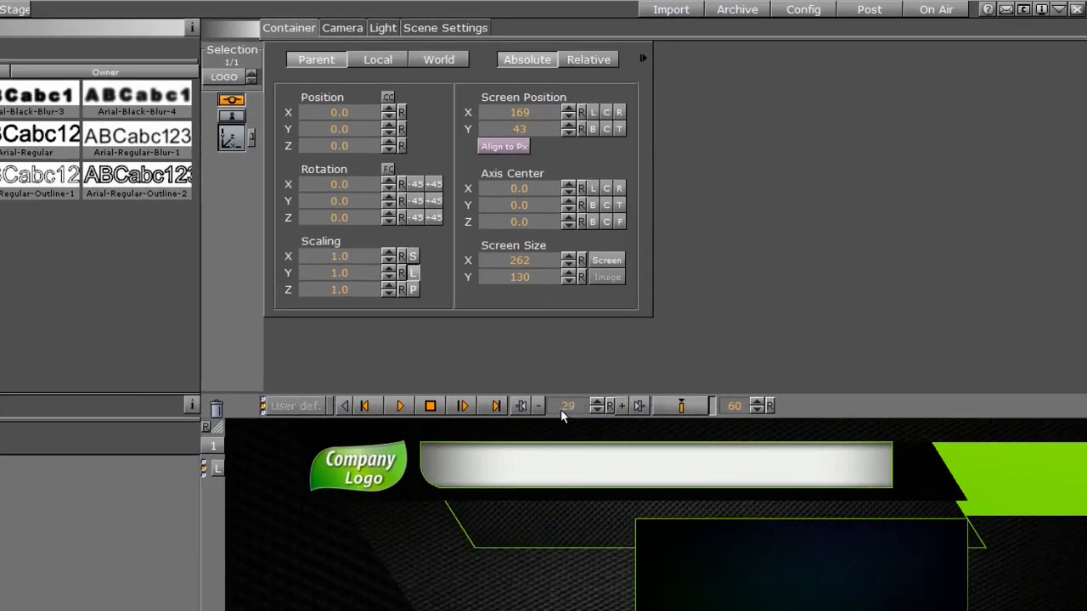
drag(366, 117, 213, 117)
click(677, 409)
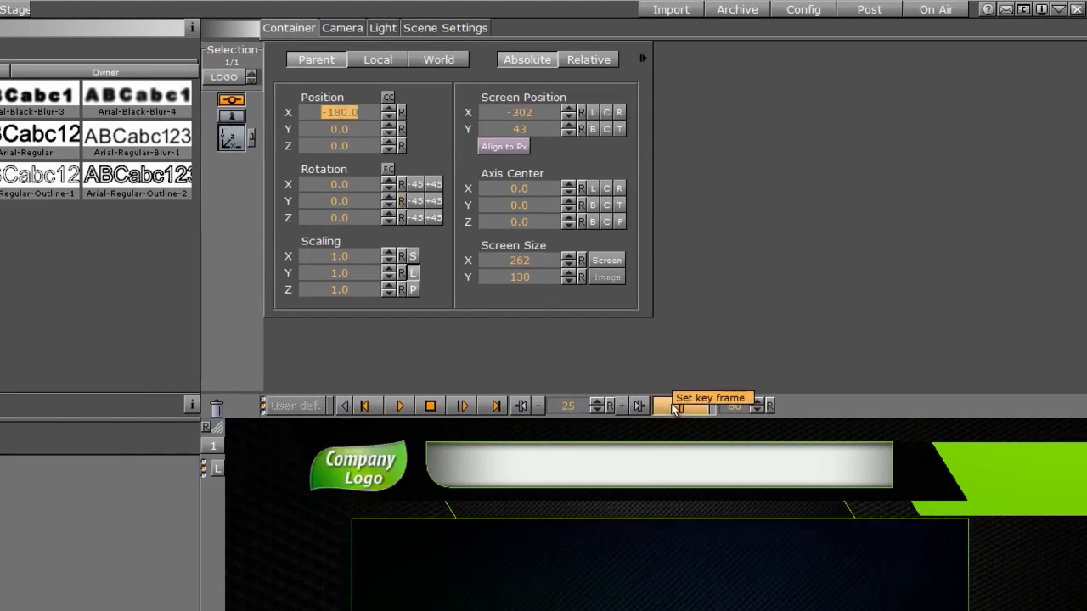
click(402, 405)
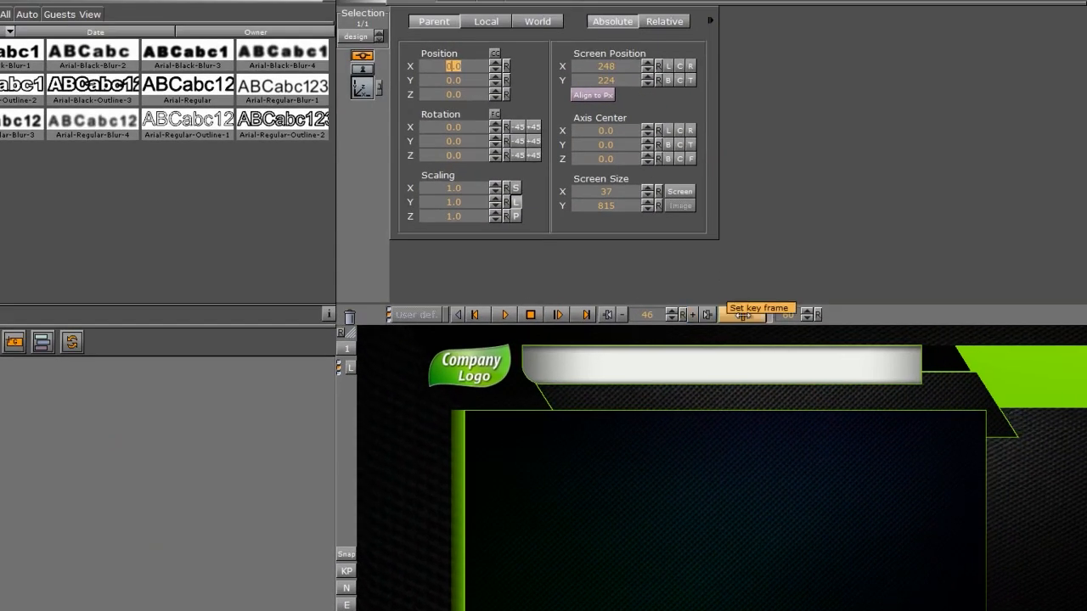
- Keyframe the design container's current position at frame 46, keyframe an X position of -118 at frame 26, and play the animation
click(743, 316)
drag(662, 315, 642, 327)
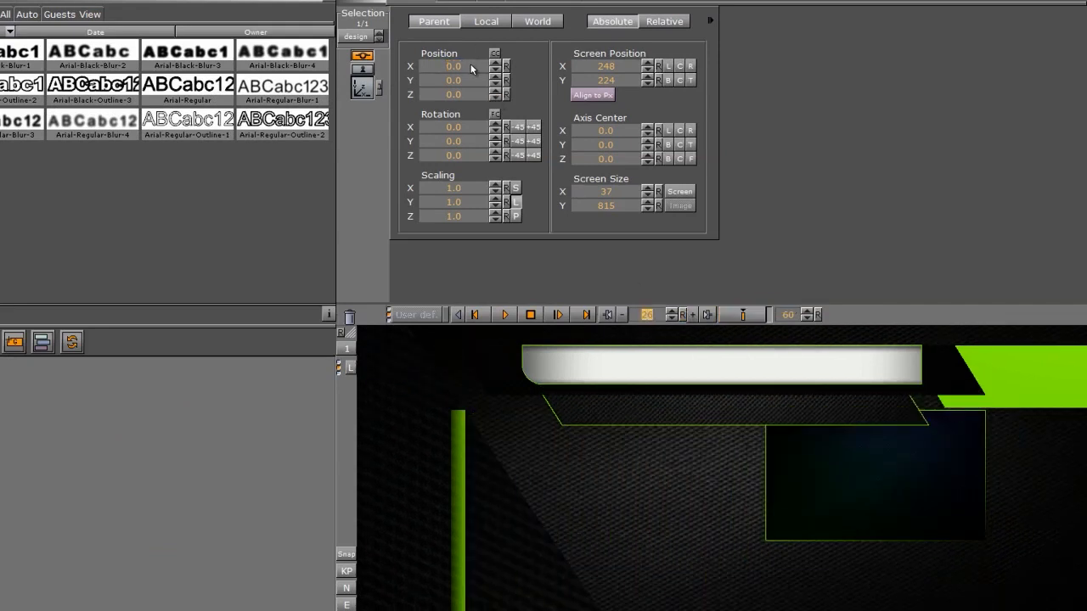
drag(470, 65, 385, 79)
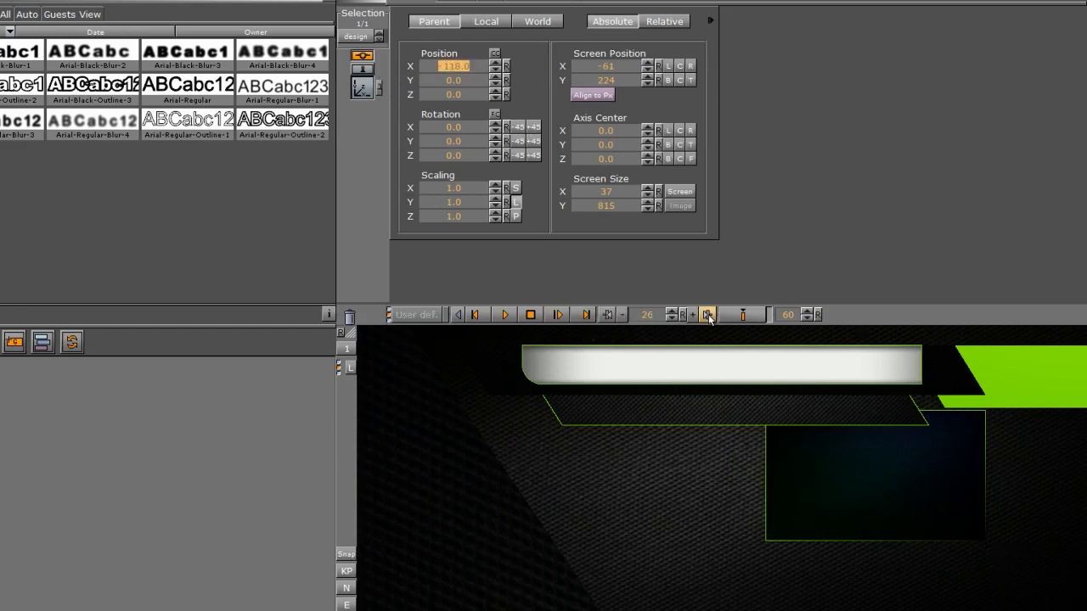
click(743, 318)
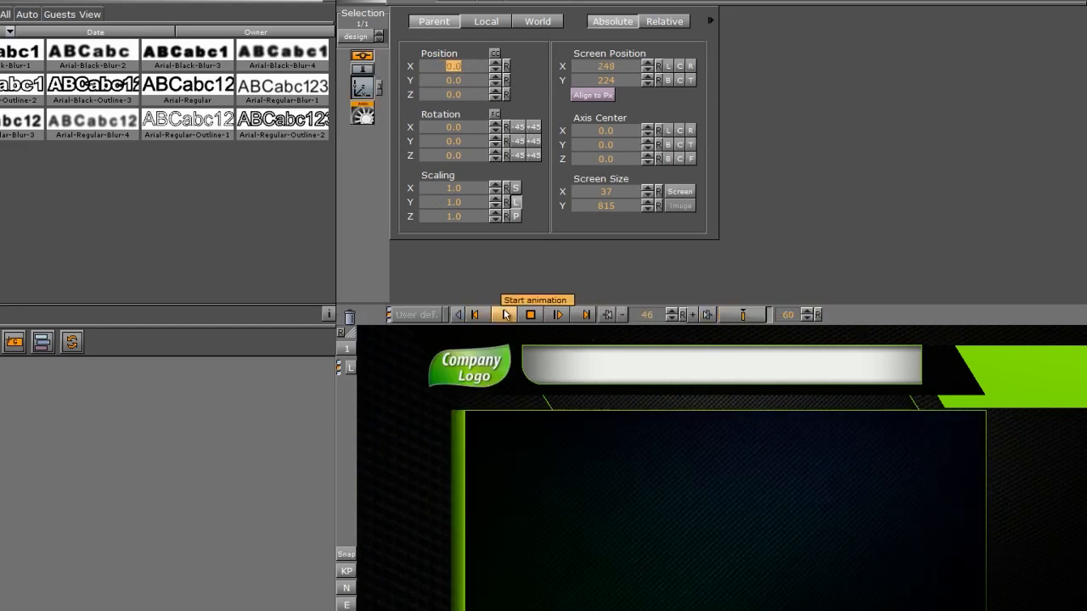
click(505, 314)
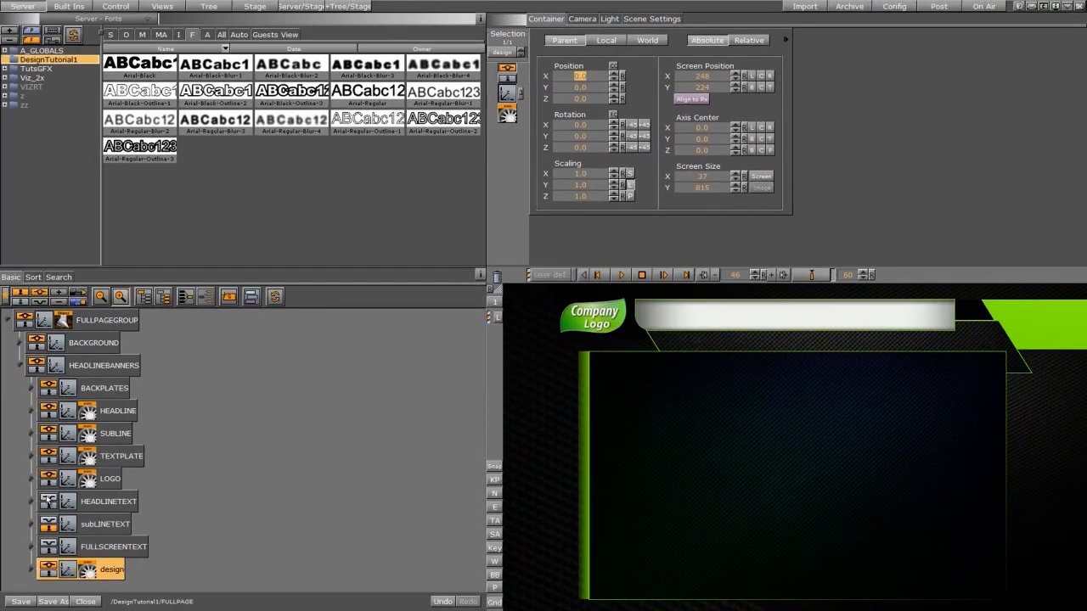
- Make HEADLINETEXT visible, expand it to its headline text container, and display the TextFx container plugins
click(49, 501)
click(29, 503)
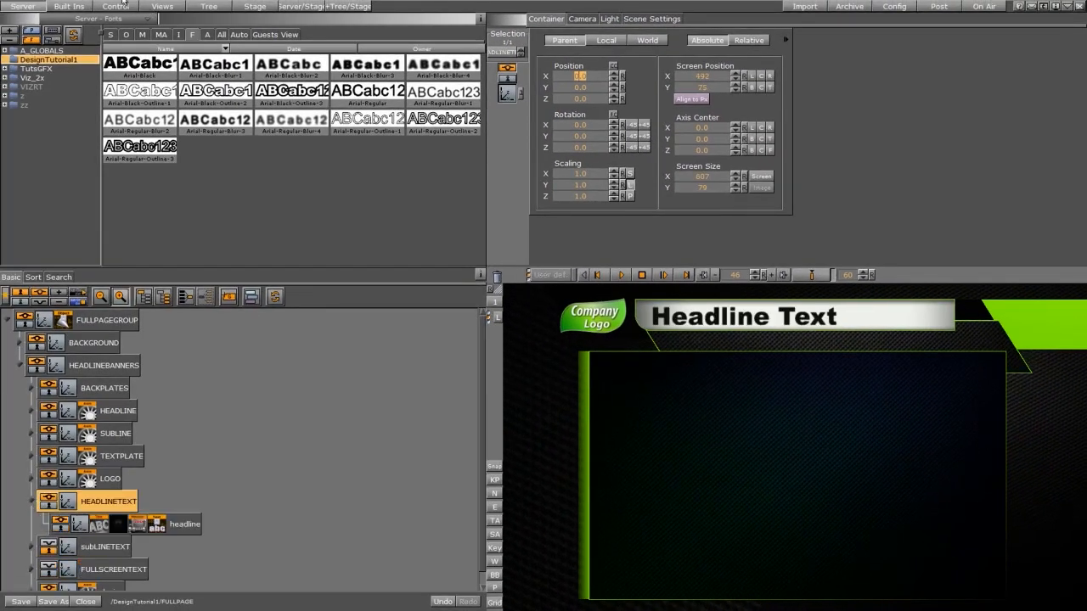
click(68, 6)
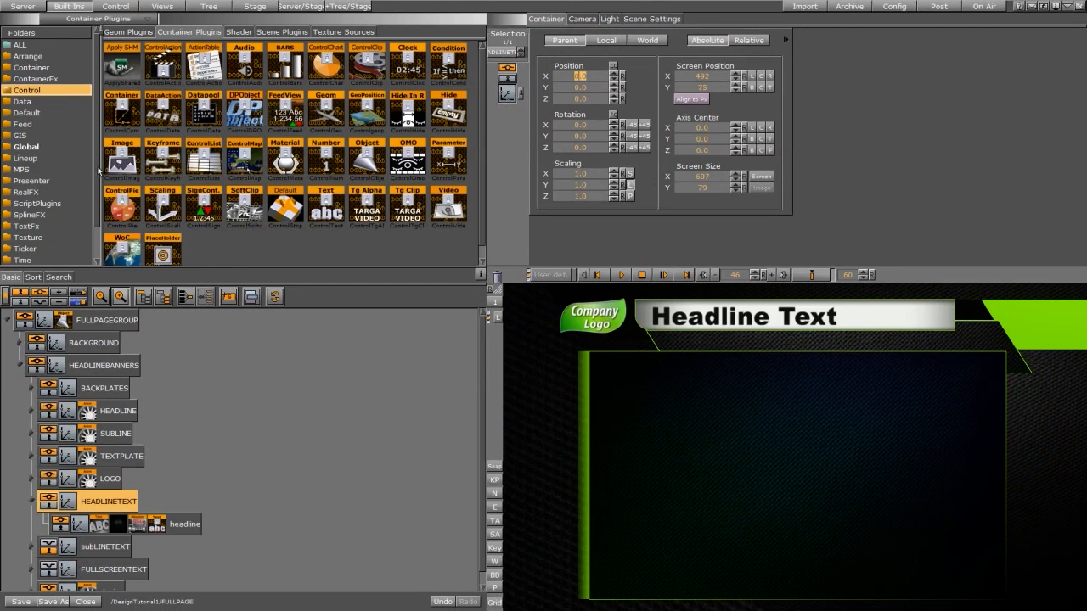
scroll(51, 152, down, 1)
click(26, 191)
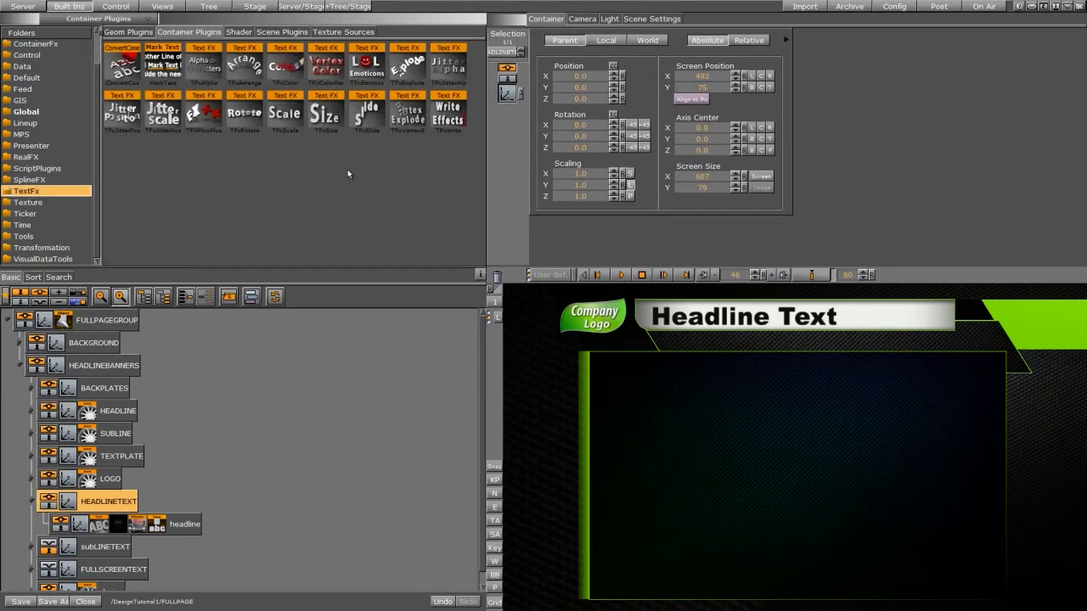
- Apply the TFxScale plugin to the headline container and keyframe its progress at 100% at frame 55
drag(286, 121, 109, 525)
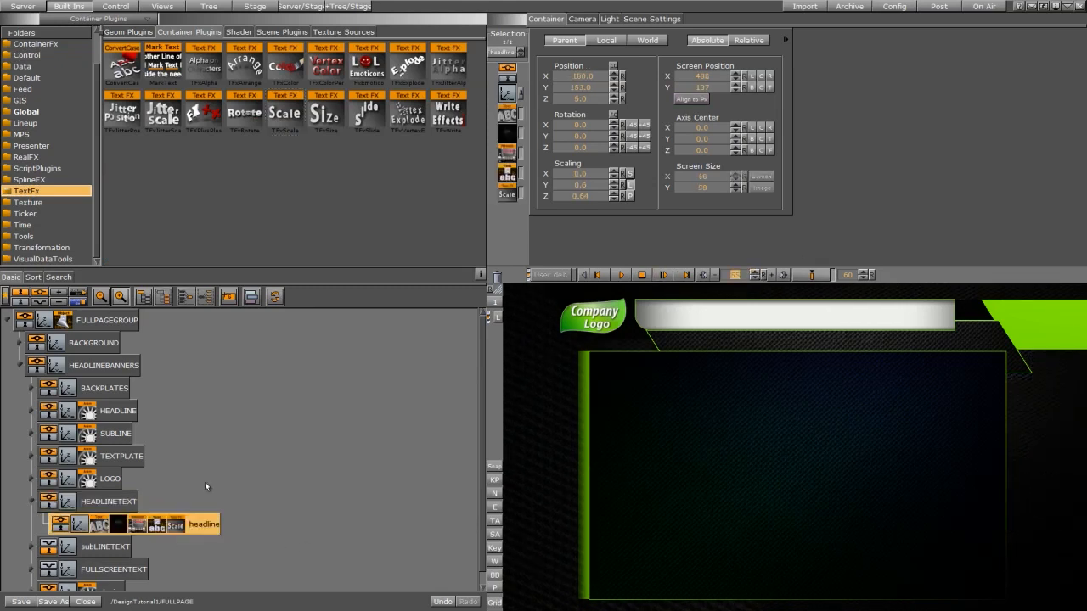
click(158, 527)
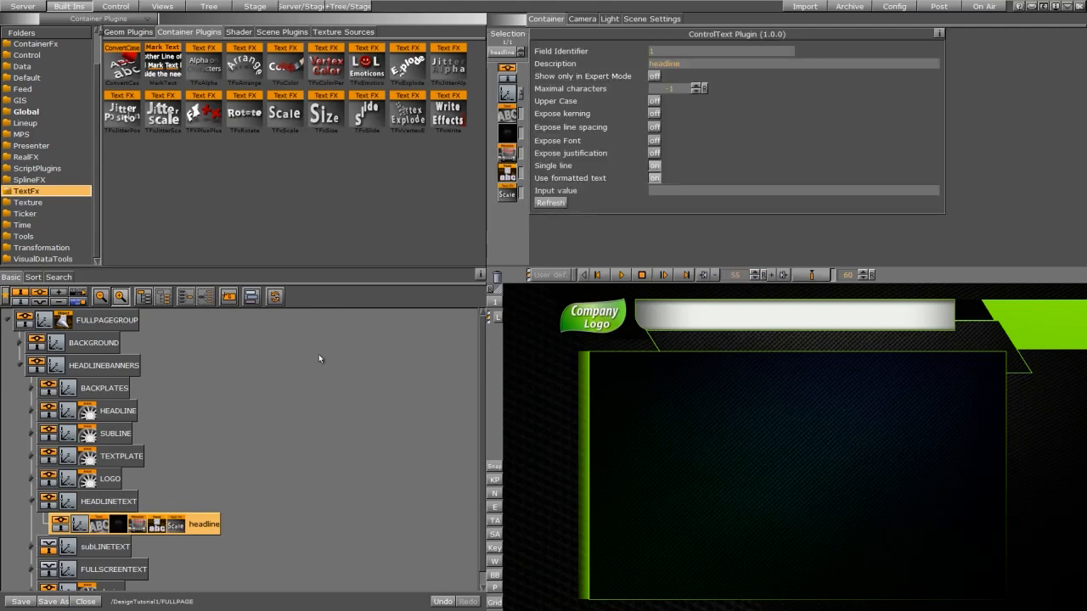
click(173, 527)
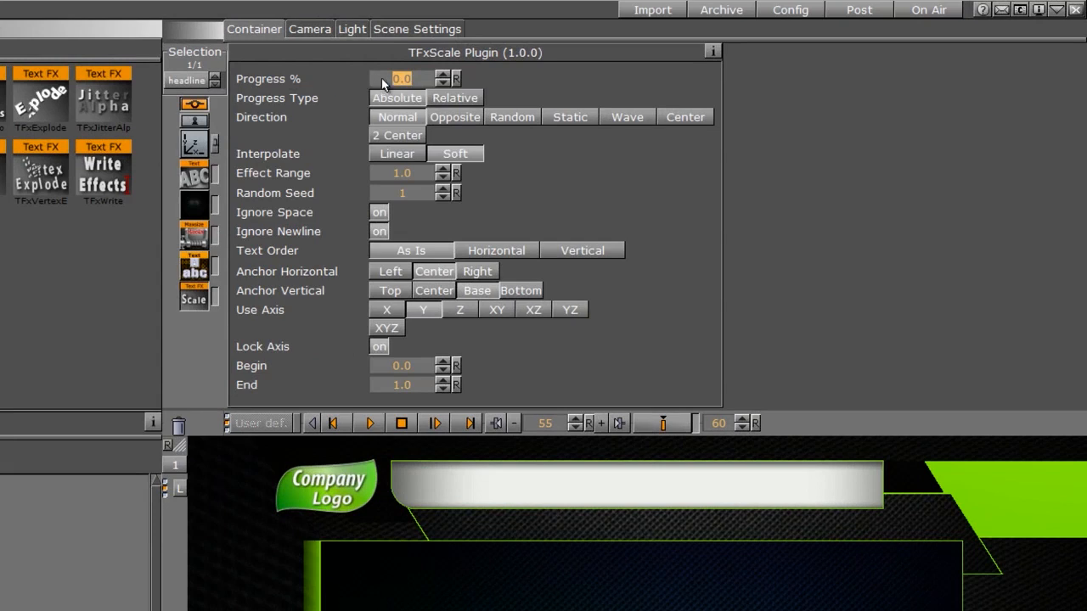
text(100)
key(Return)
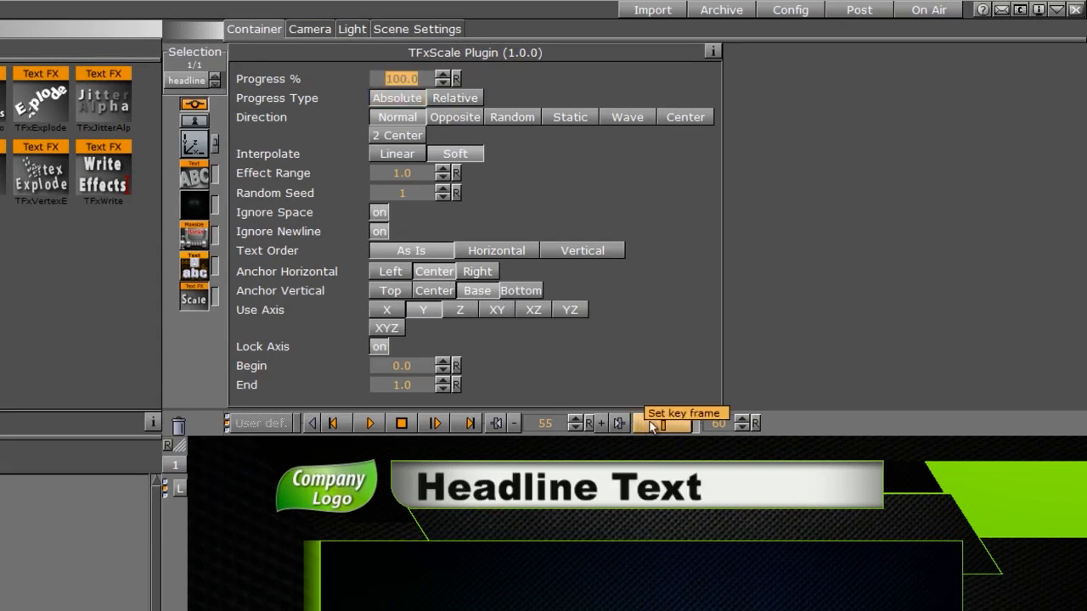
- Keyframe the headline's TFxScale progress at 0% at frame 25 and play the animation
drag(553, 422, 477, 422)
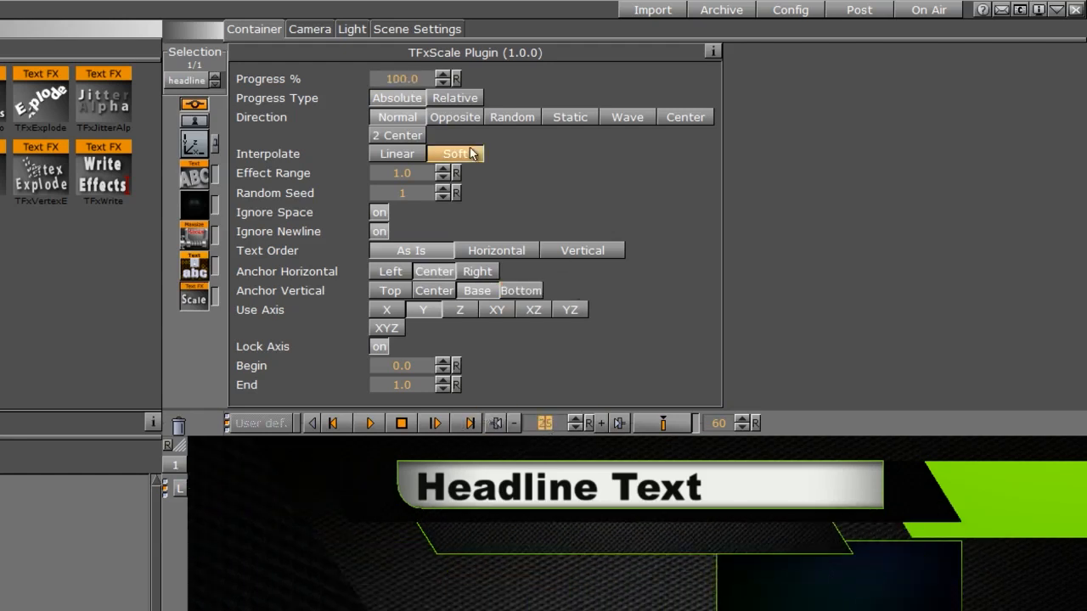
drag(401, 78, 127, 77)
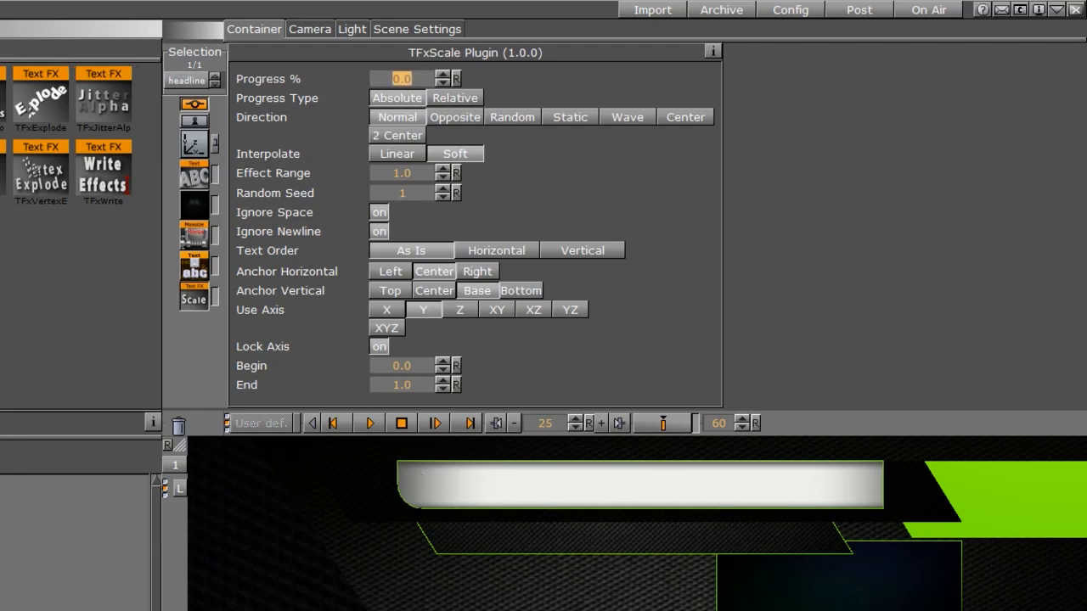
click(673, 423)
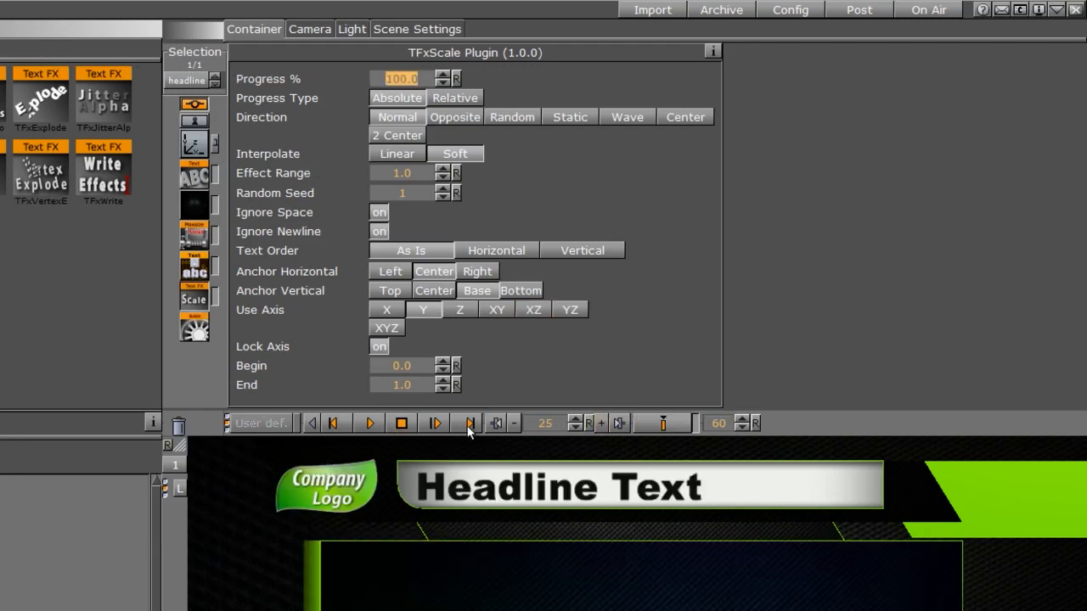
click(370, 423)
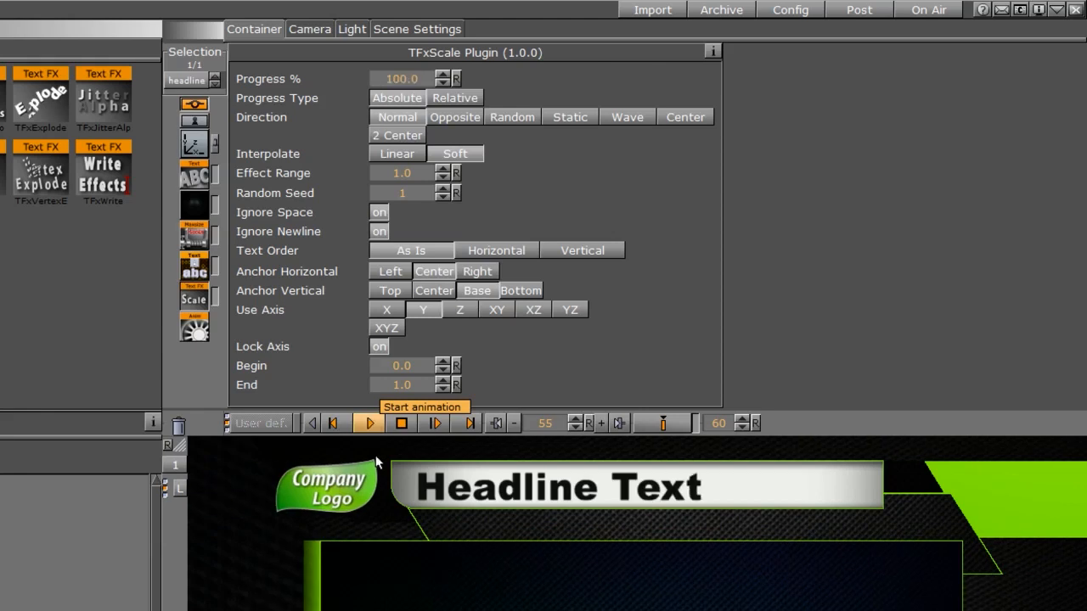
- Try the Opposite, Center and other direction options of the headline's TFxScale effect, then return it to Normal
click(457, 117)
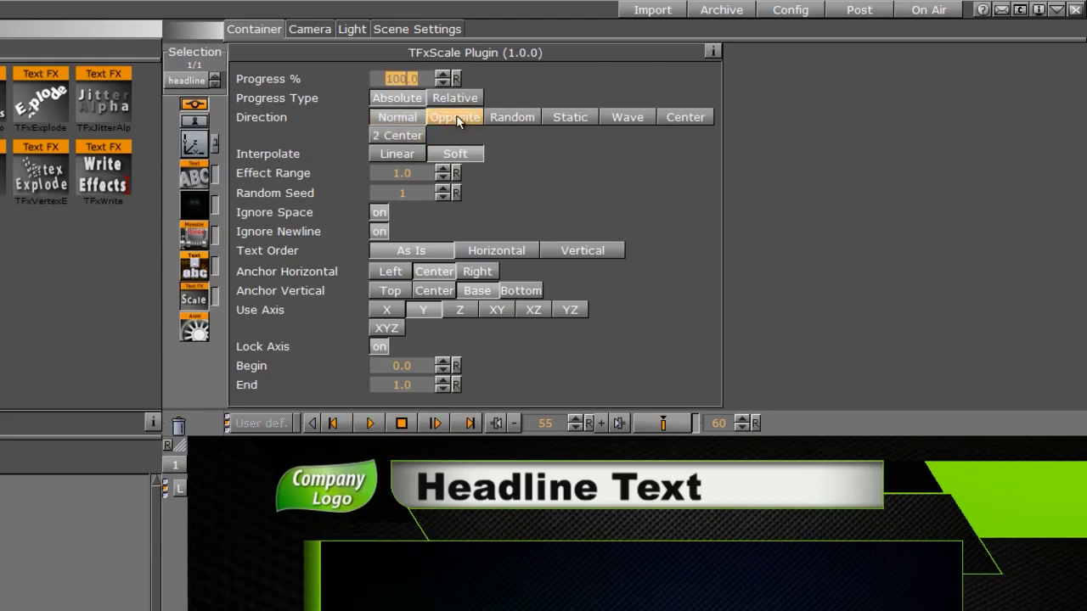
click(586, 118)
click(684, 117)
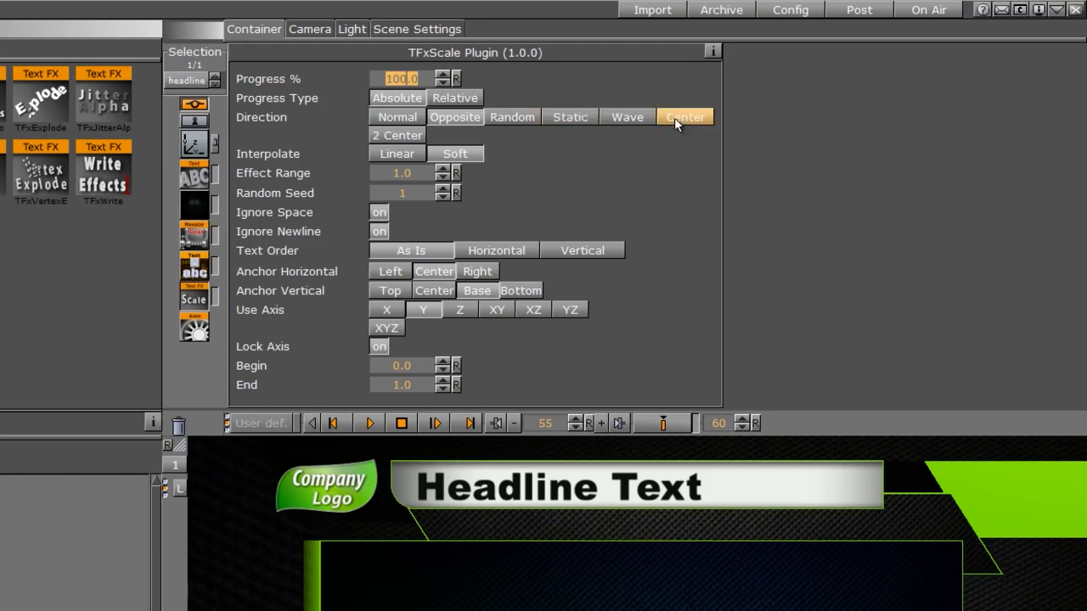
click(411, 139)
click(414, 119)
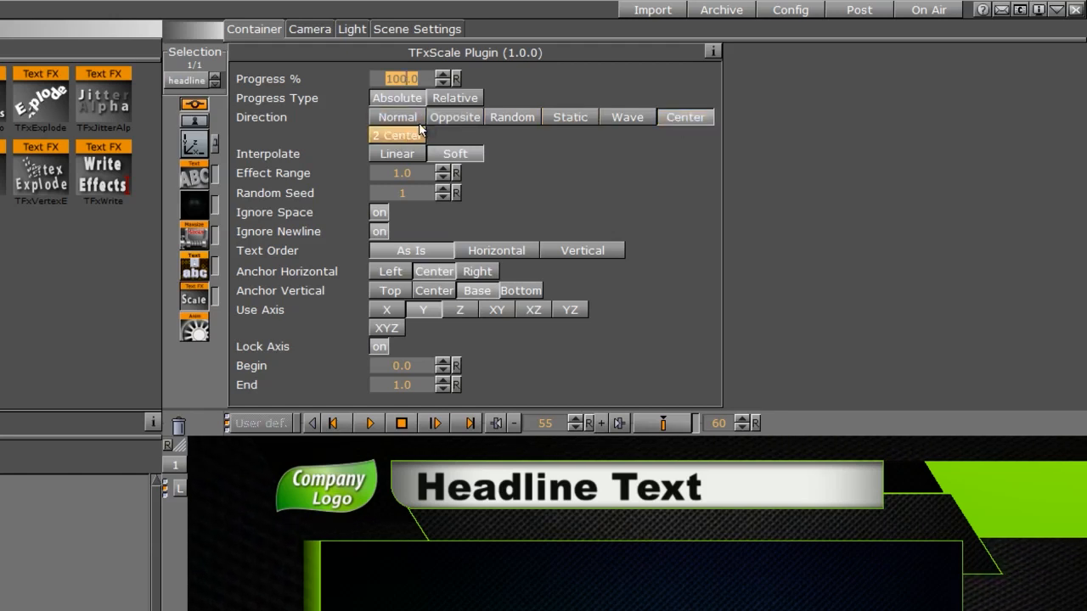
click(459, 119)
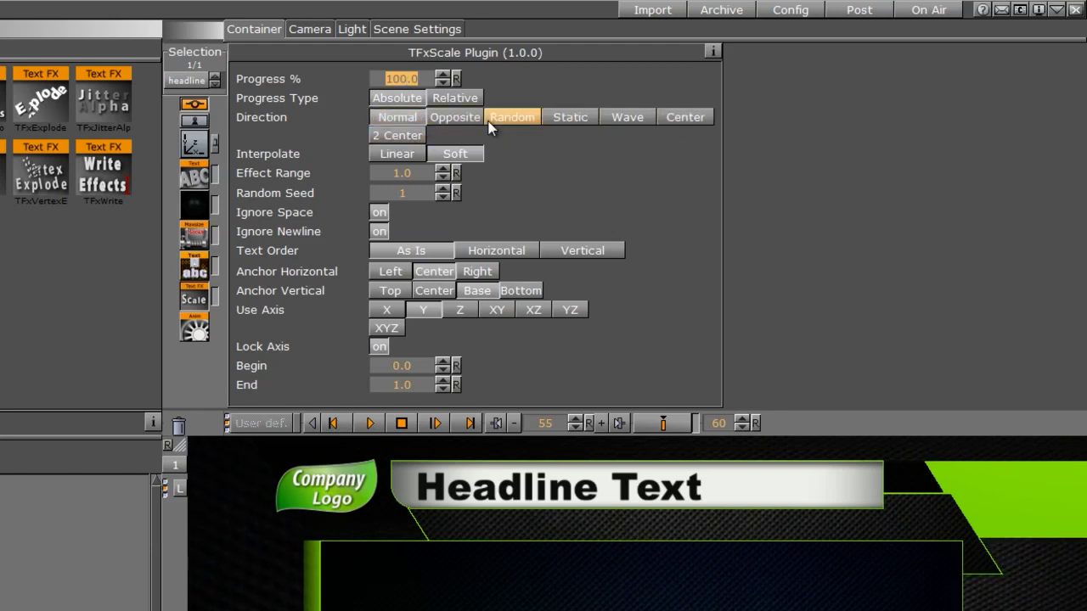
click(396, 123)
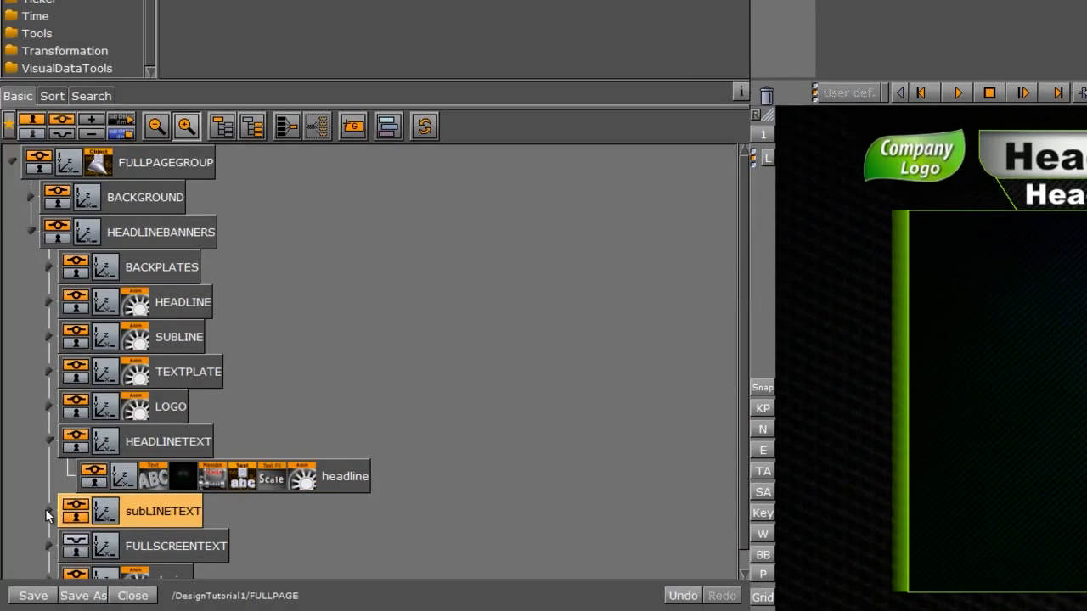
- Copy the headline's animated TFxScale effect to subline, set its direction to Opposite, and copy the effect to fullscreentext
click(48, 511)
scroll(738, 357, down, 2)
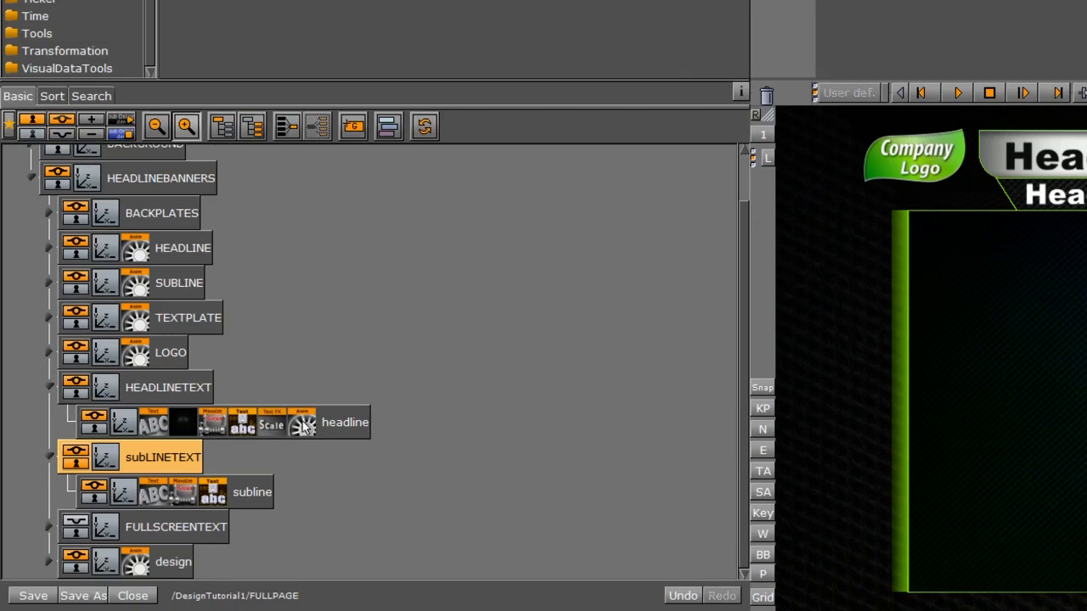
drag(272, 422, 248, 491)
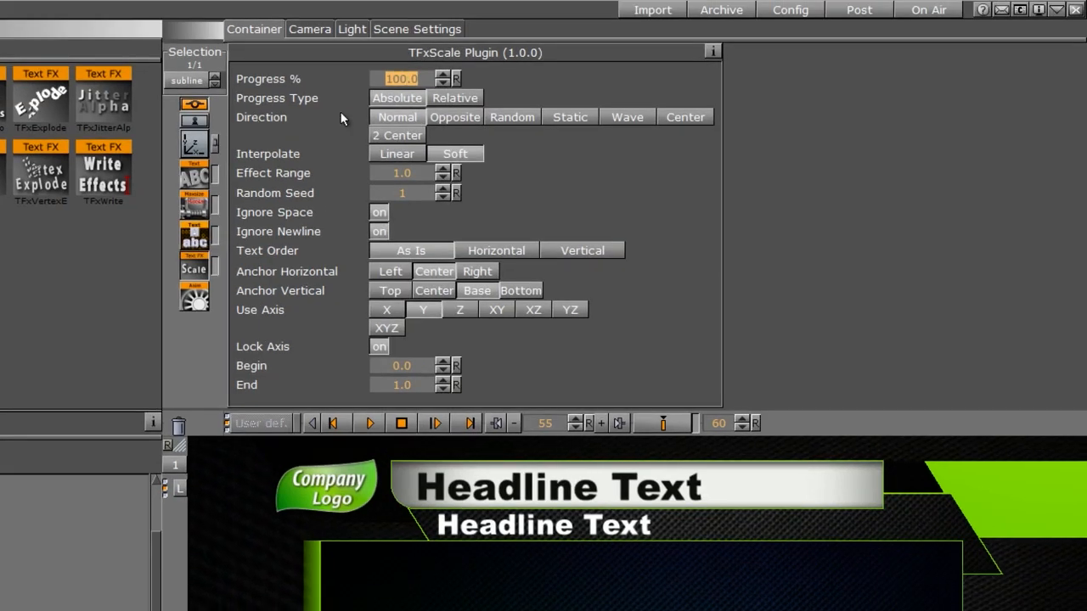
click(463, 119)
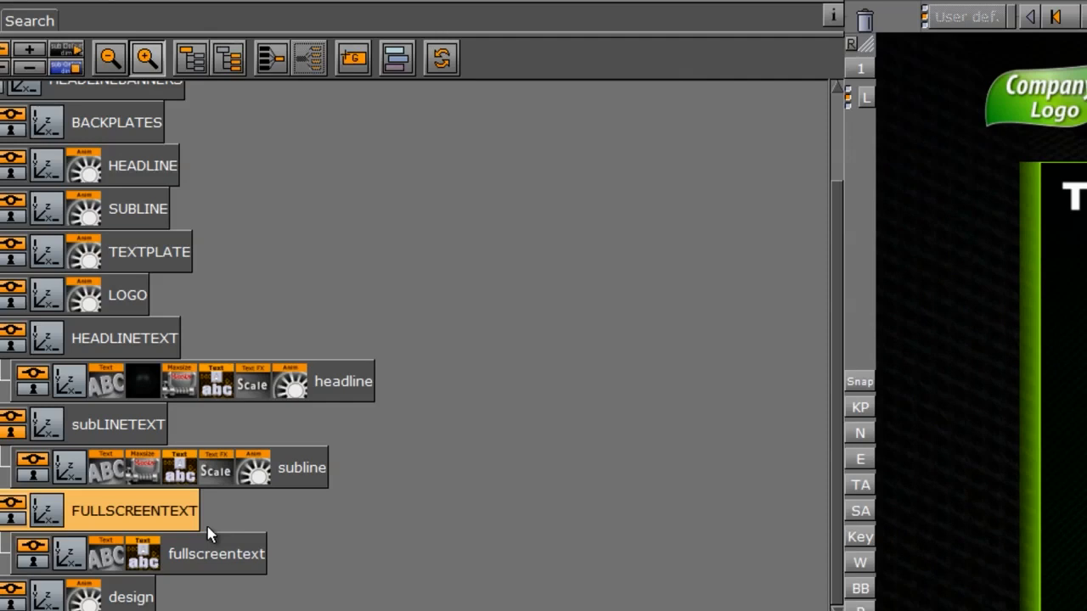
drag(308, 416, 261, 500)
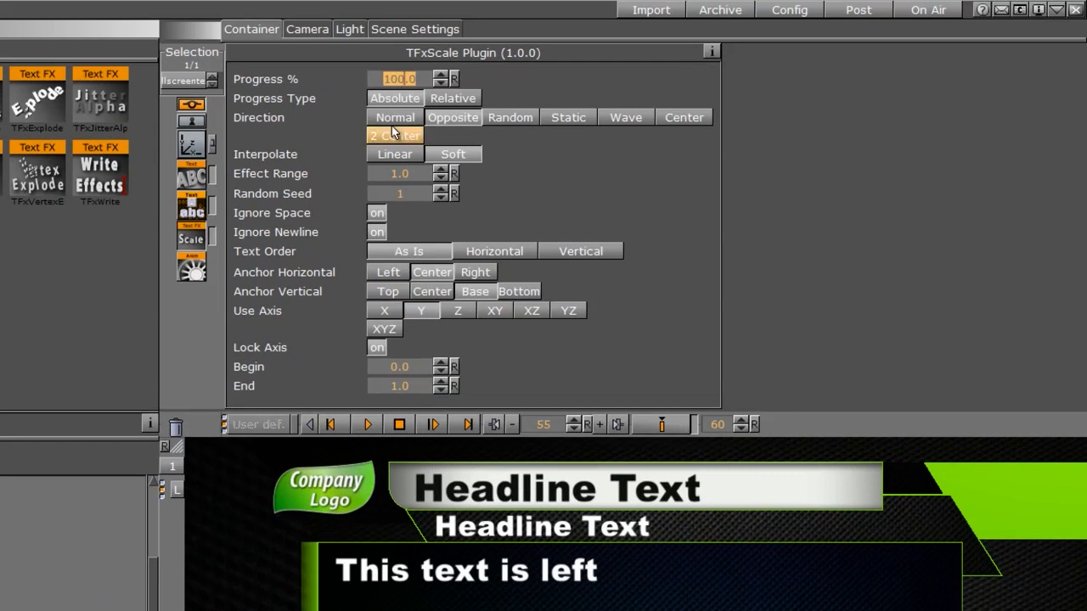
- Append "JLKASDFJ" to the end of the fullscreentext container's text
click(489, 58)
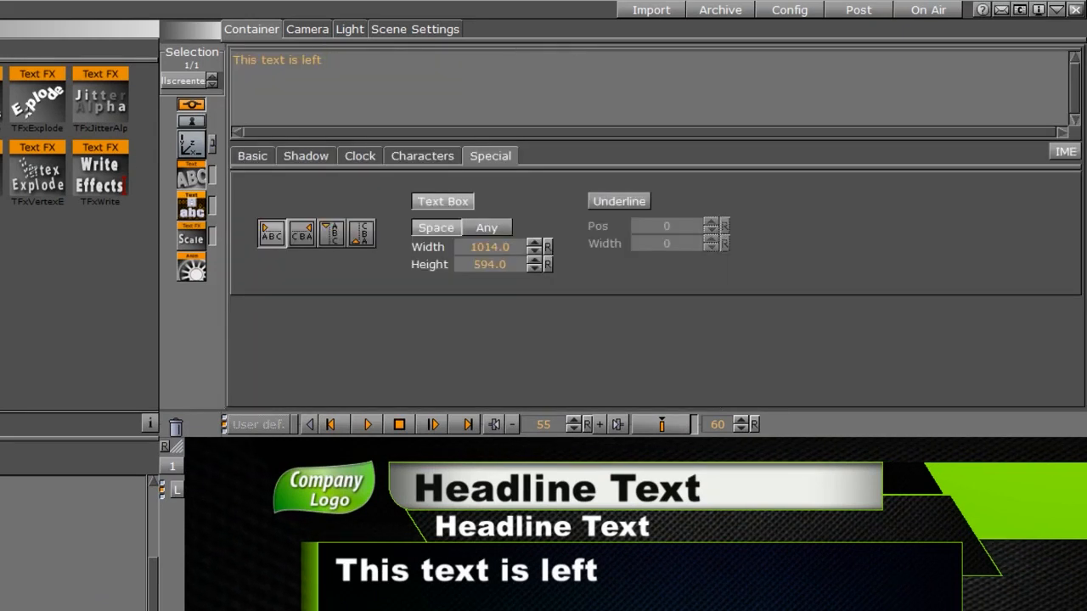
text(JLKASDFJ)
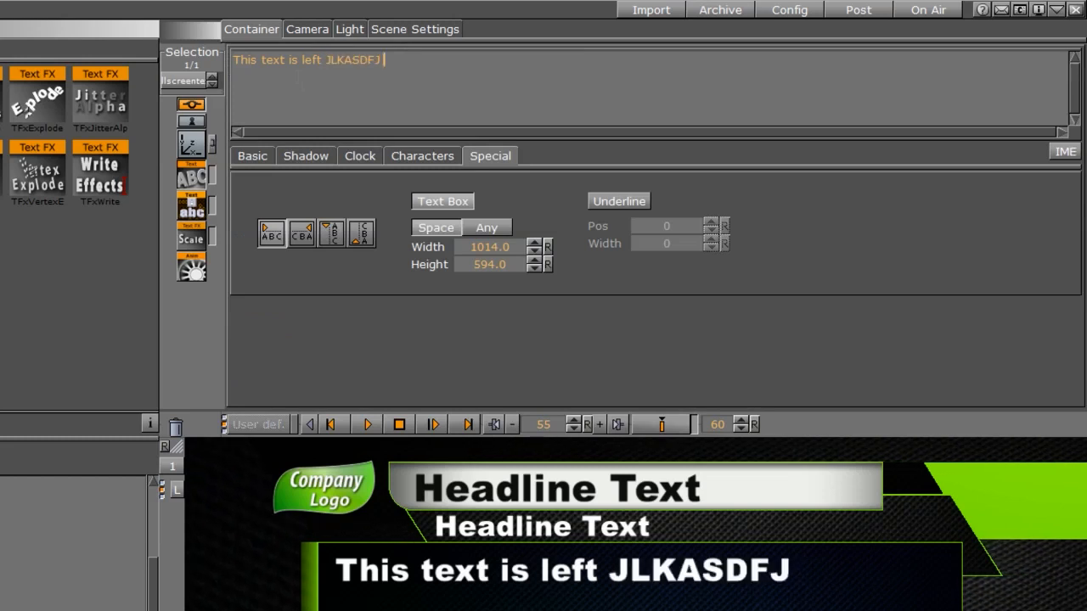
key(Return)
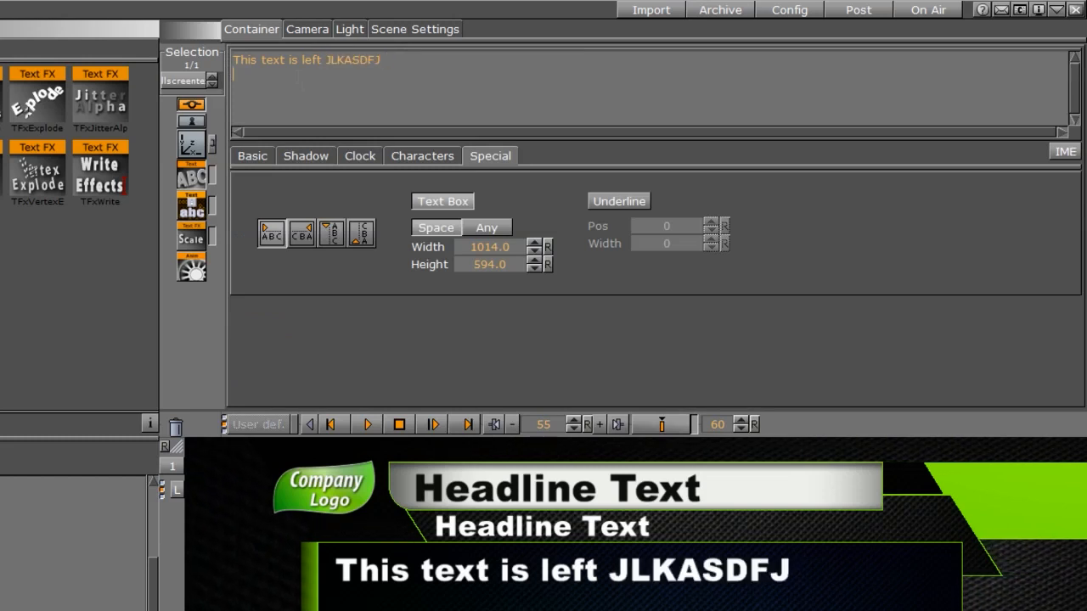
text(ASDJFL;SAJDFL)
key(BackSpace)
key(BackSpace)
key(BackSpace)
key(BackSpace)
key(BackSpace)
key(BackSpace)
key(BackSpace)
key(BackSpace)
key(BackSpace)
key(BackSpace)
key(BackSpace)
key(BackSpace)
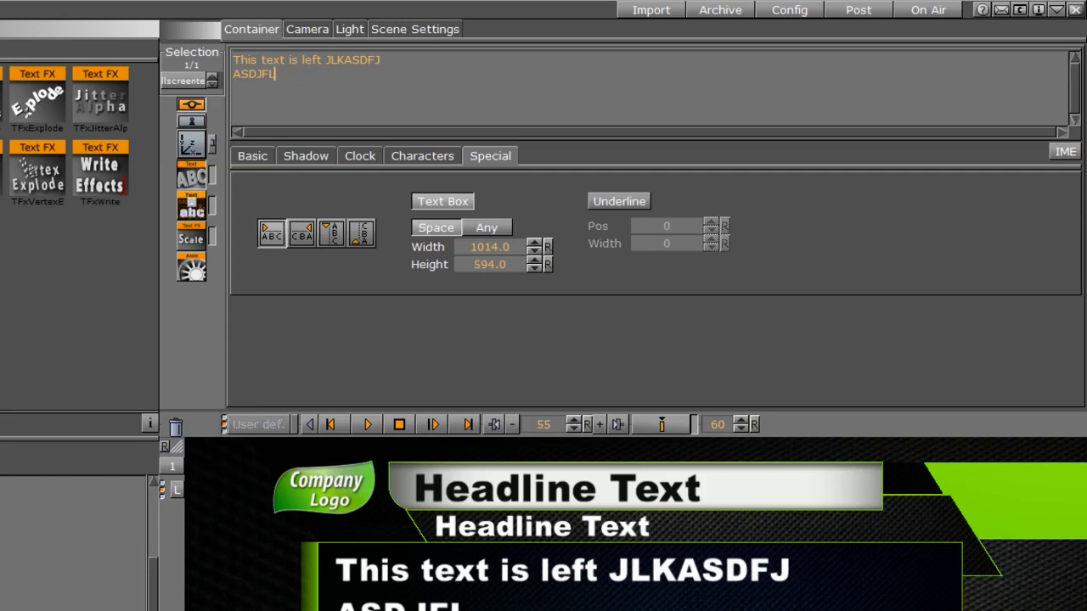
- Continue the fullscreentext text after "JLKASDFJ" with random placeholder words until the text plate is filled, and play the animation
text(L;SJFS)
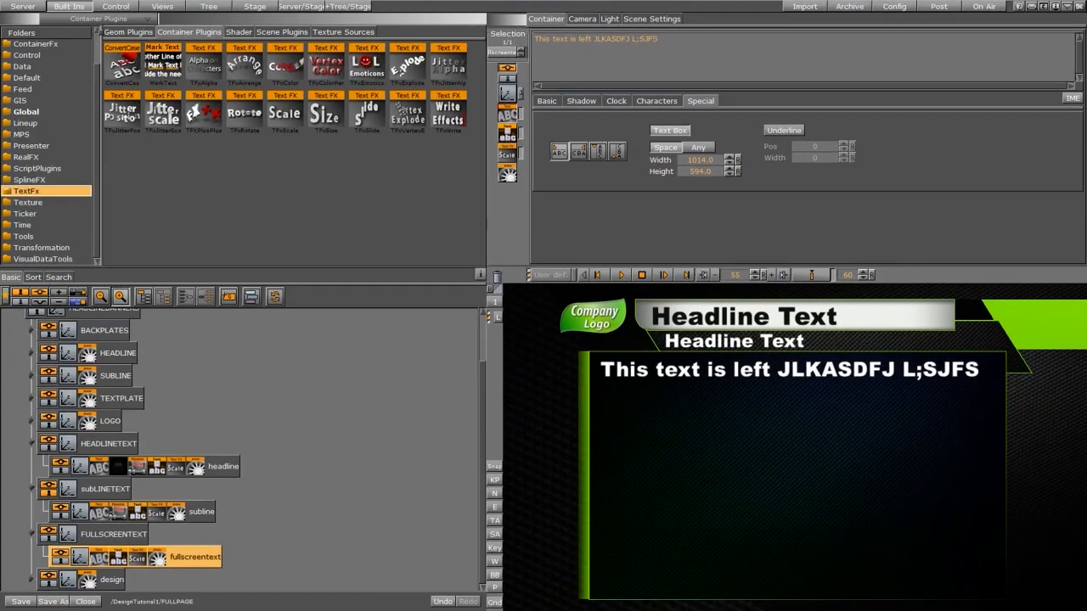
text(JF SKAJFLASJ FA;SLKFJLKASJ SLKDA)
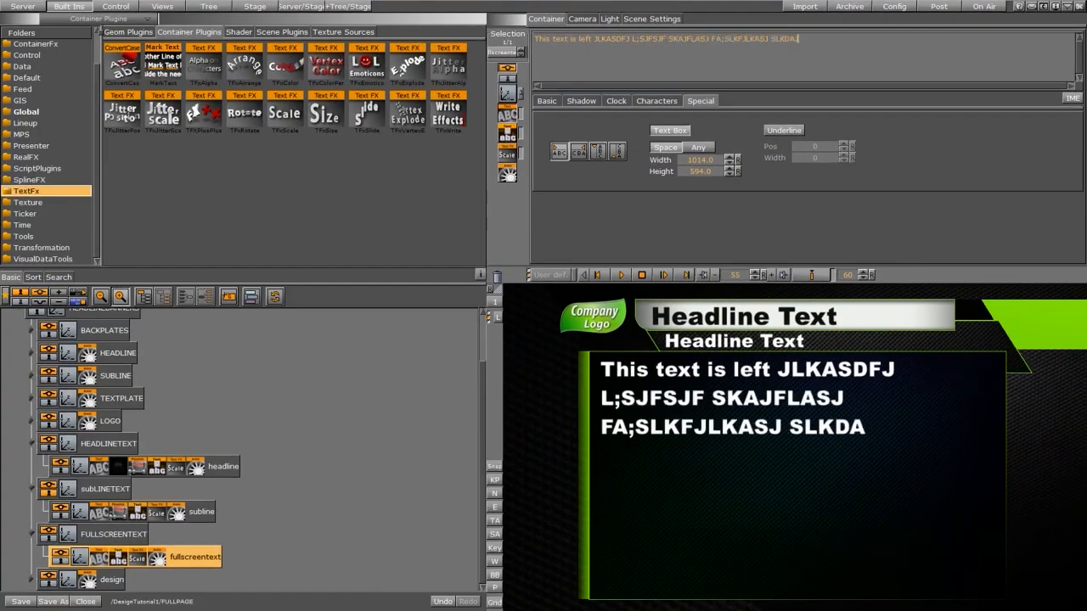
text(JFLA LKJ KLJF ASLFJKSAD JFASKDFJ LKAJFLK AS;LKFJ;LAS F;LAS)
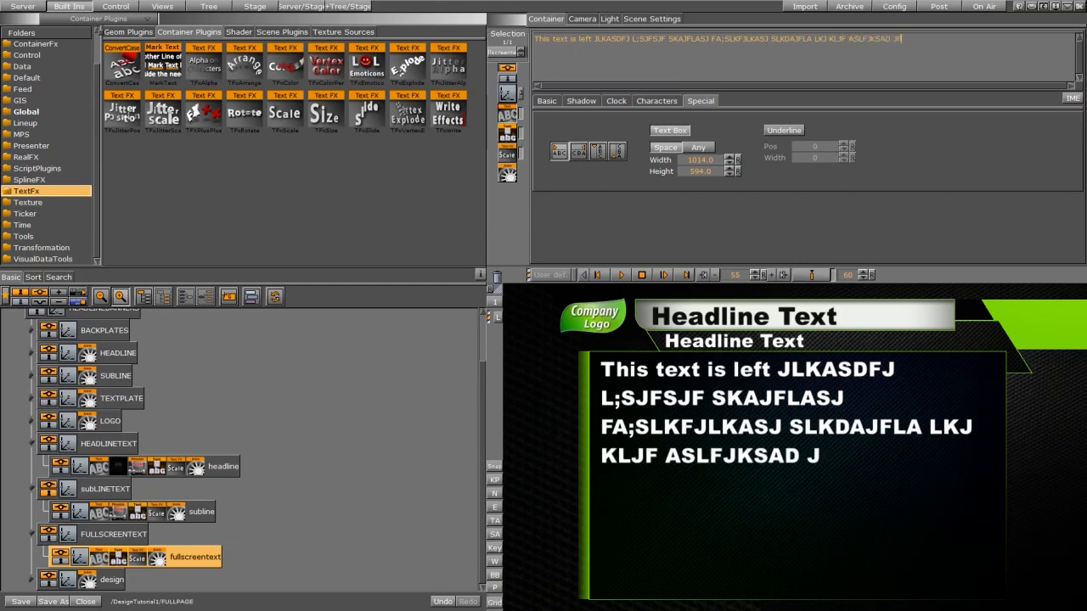
text(JFL)
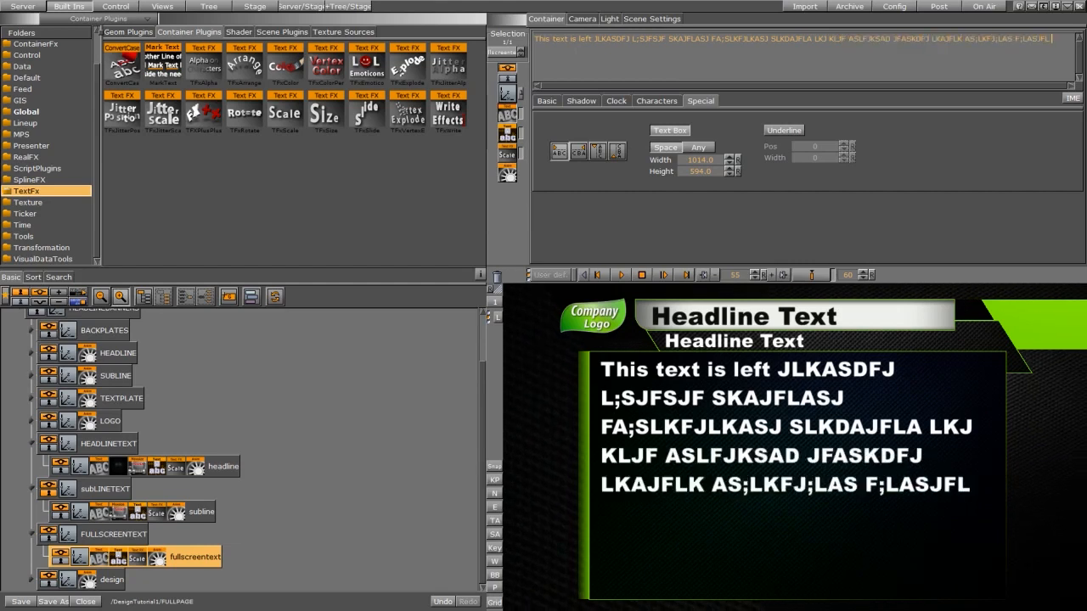
text( LKJFAL SA;LFJALSJF ;LJF;L AS;LFJ ;LSAJFL;KSAJ F)
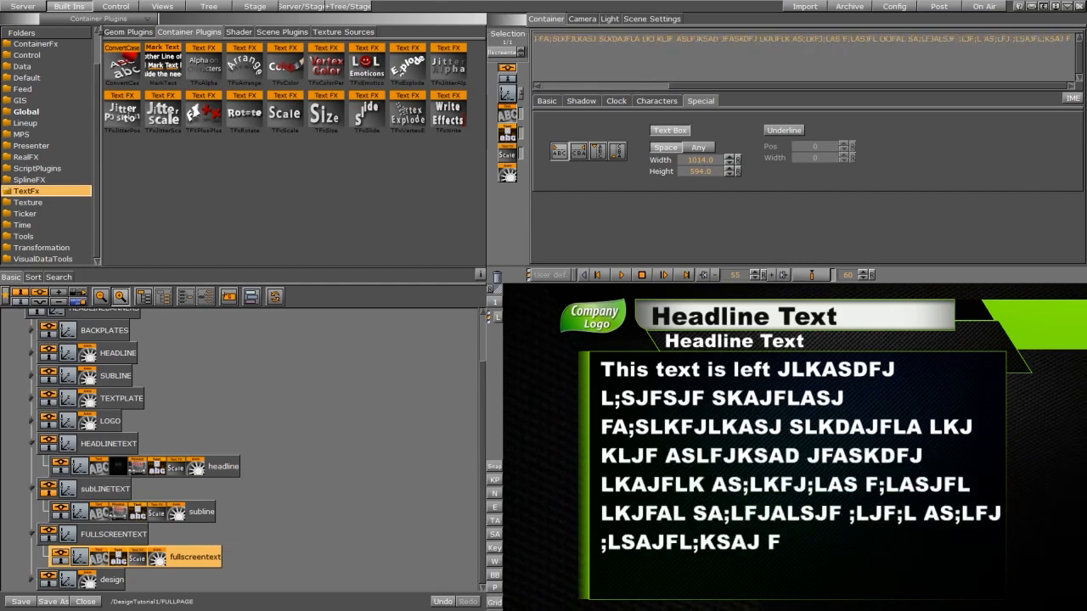
text(;ALSJFL;KASF FLJAS;LFJ F;LKASJ F;LASJ FL;KJSF)
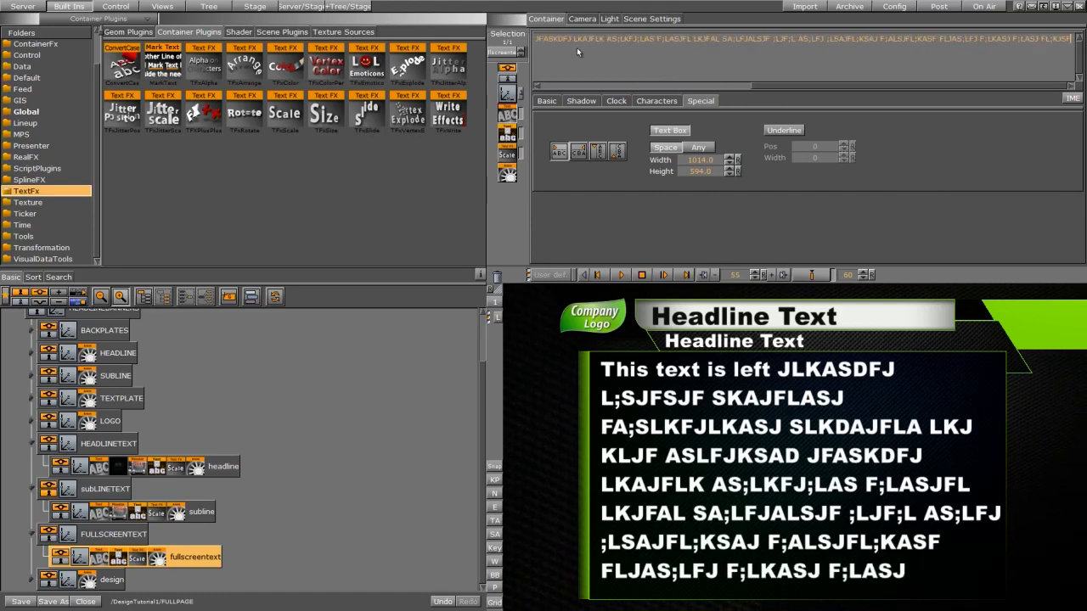
key(BackSpace)
key(BackSpace)
click(622, 274)
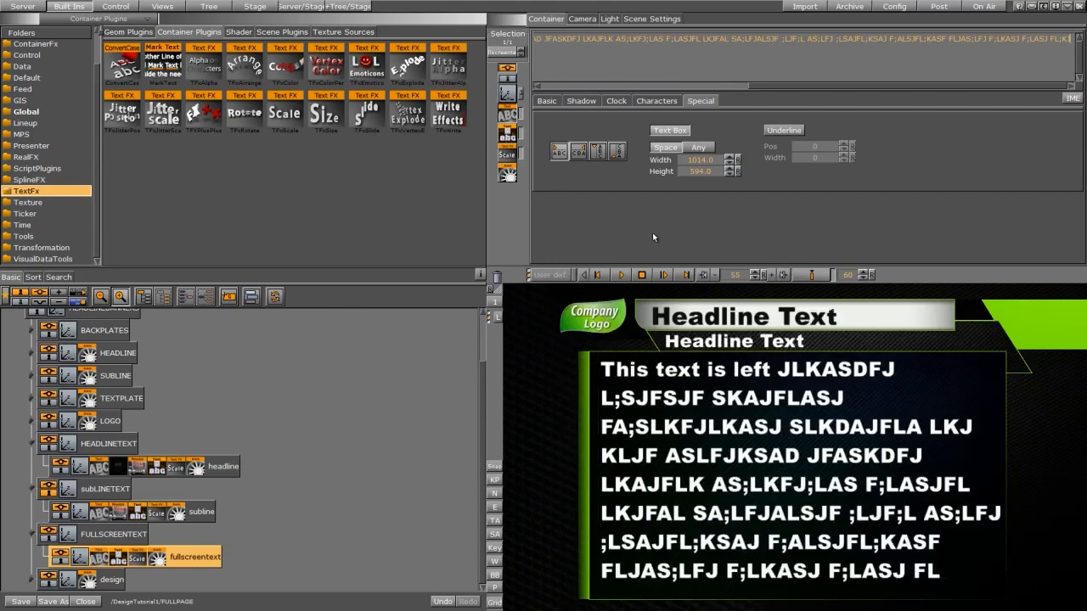
- In the stage timeline, move the starting TFxScale progress keyframe of fullscreentext to 0.617 seconds
click(157, 558)
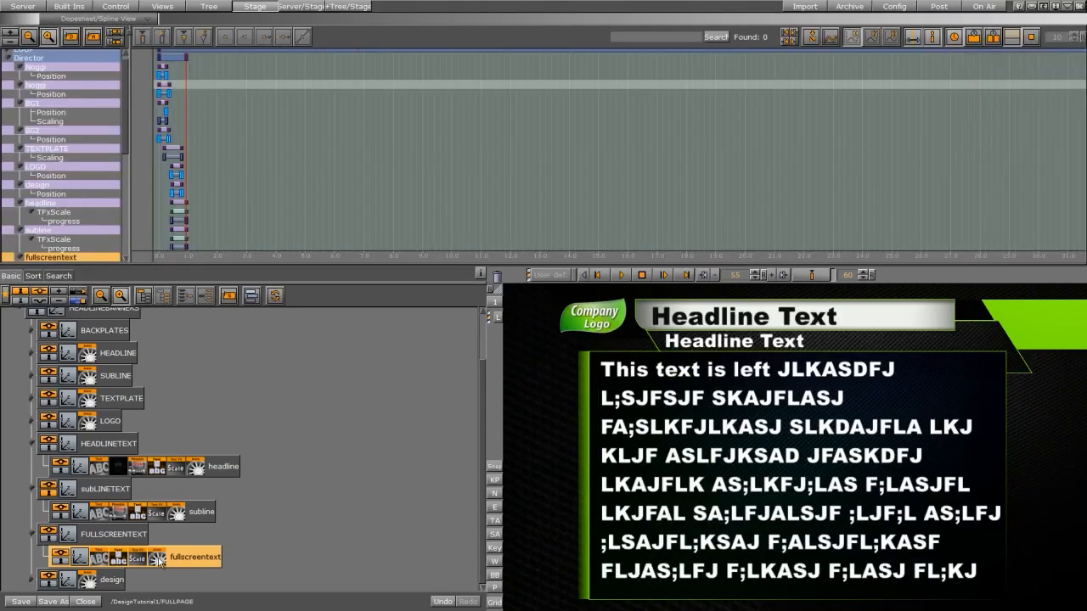
drag(124, 145, 124, 197)
scroll(270, 192, up, 6)
scroll(293, 207, up, 1)
middle_drag(230, 218, 281, 194)
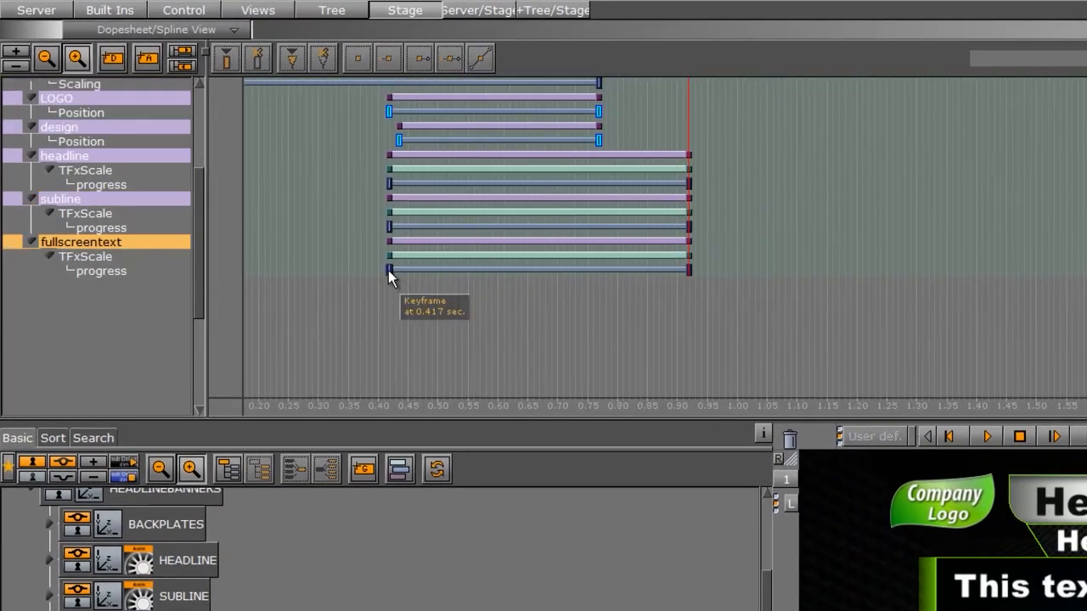
drag(389, 270, 511, 269)
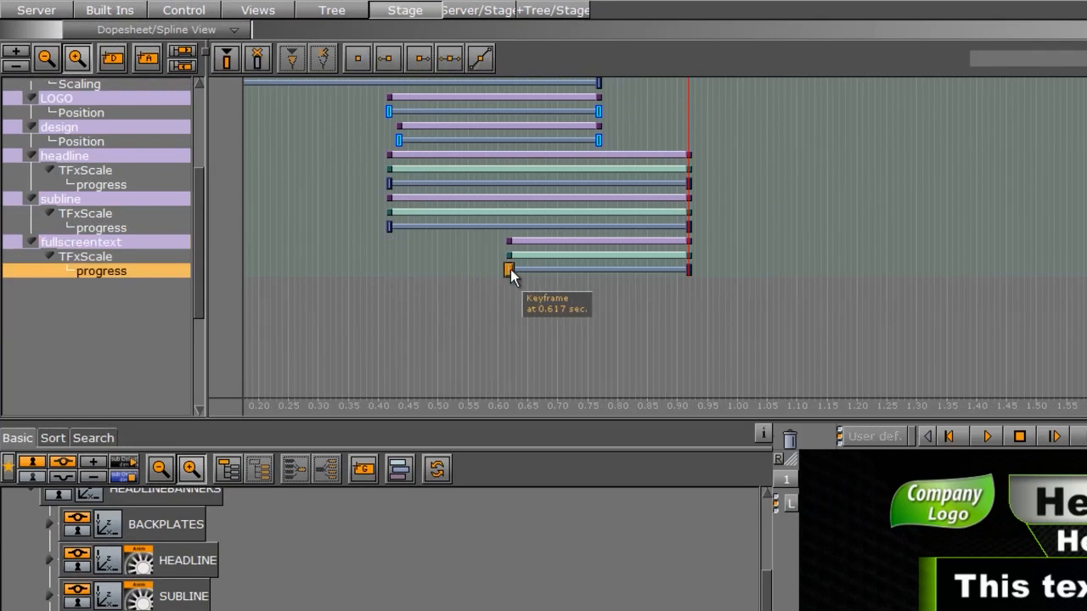
- Stagger the TFxScale keyframes, headline to about 0.47–0.87 seconds and subline to about 0.52–0.86 seconds, and play the animation
drag(389, 227, 439, 227)
drag(389, 183, 449, 184)
drag(438, 227, 489, 227)
drag(585, 188, 549, 206)
drag(429, 270, 375, 274)
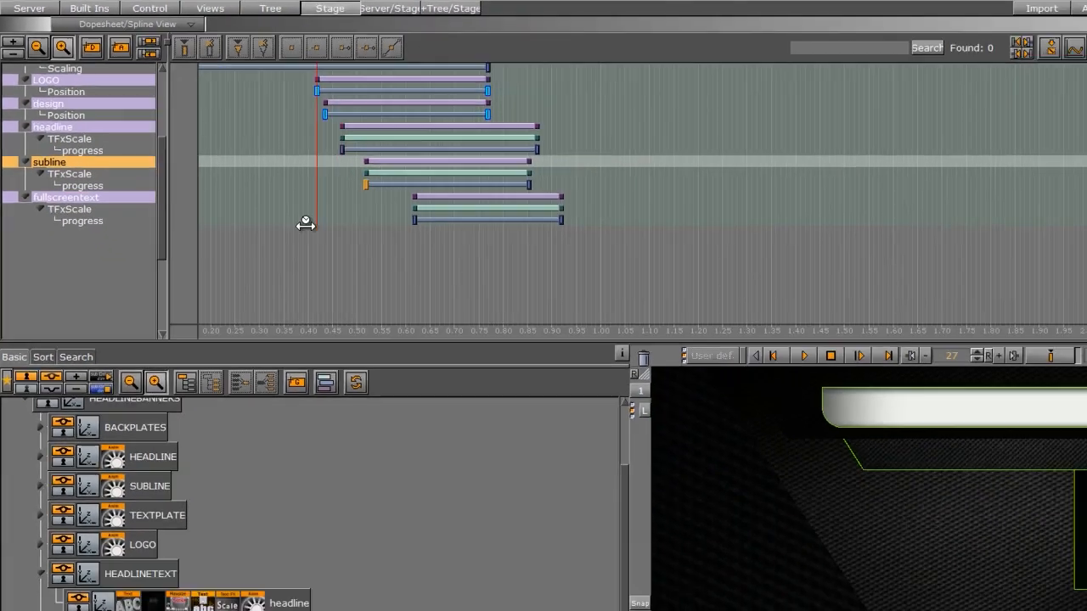
click(804, 356)
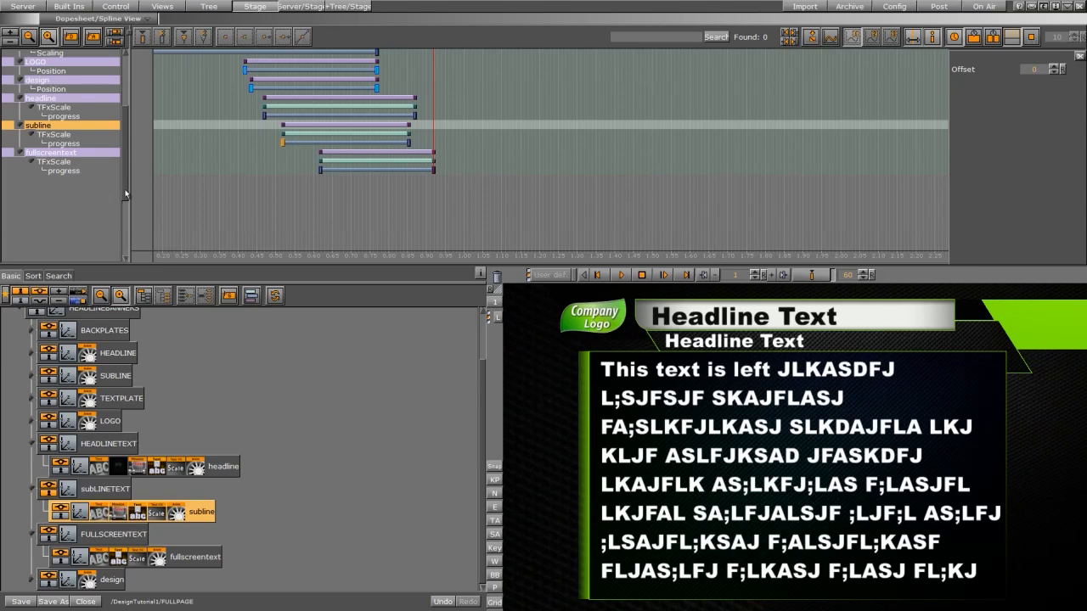
- Examine which objects and animated channels sit in the LOOP director, including the texture position channels of both Rectangles
scroll(255, 127, up, 4)
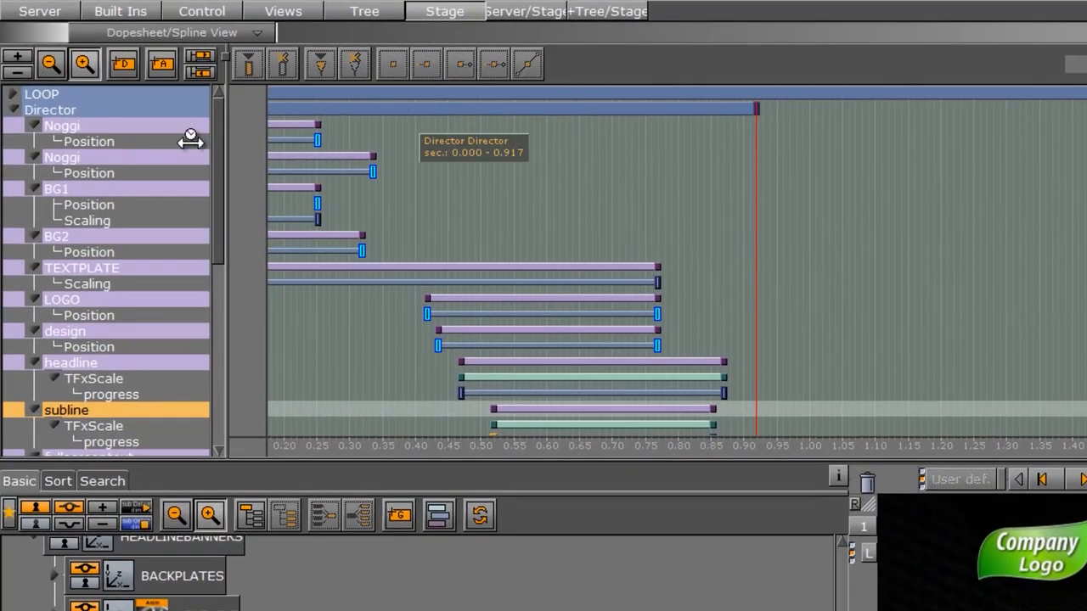
mouse_move(776, 247)
mouse_down()
mouse_move(728, 275)
mouse_move(778, 258)
mouse_move(758, 270)
mouse_up()
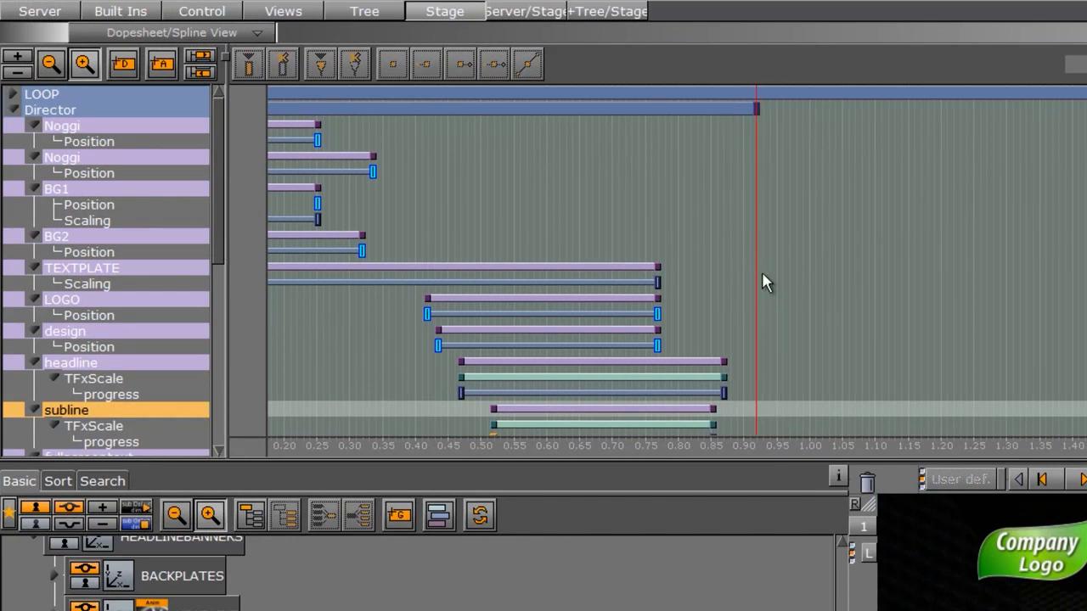
click(15, 96)
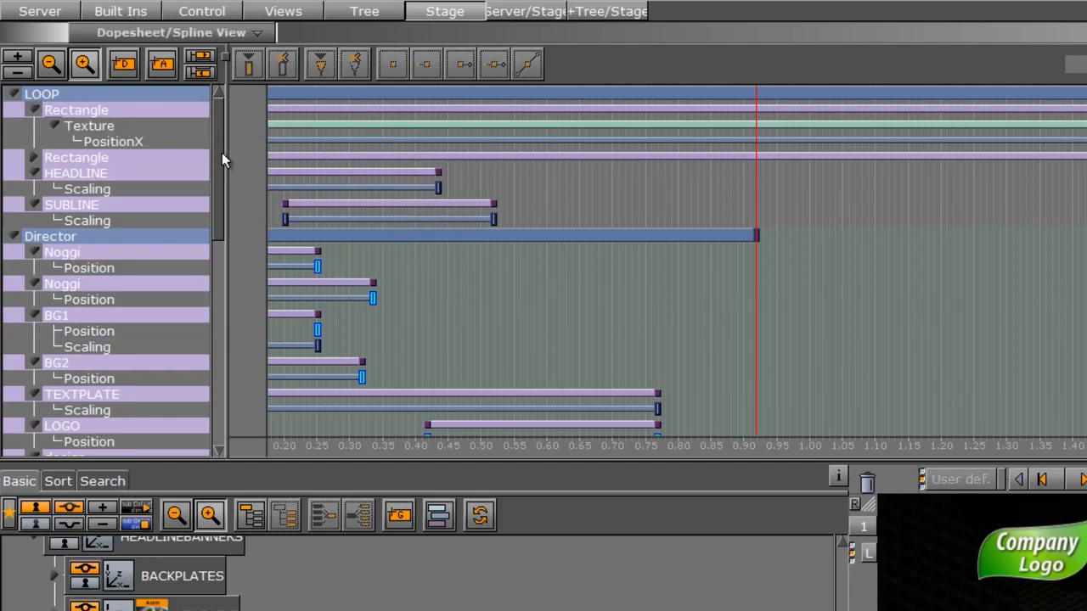
click(33, 111)
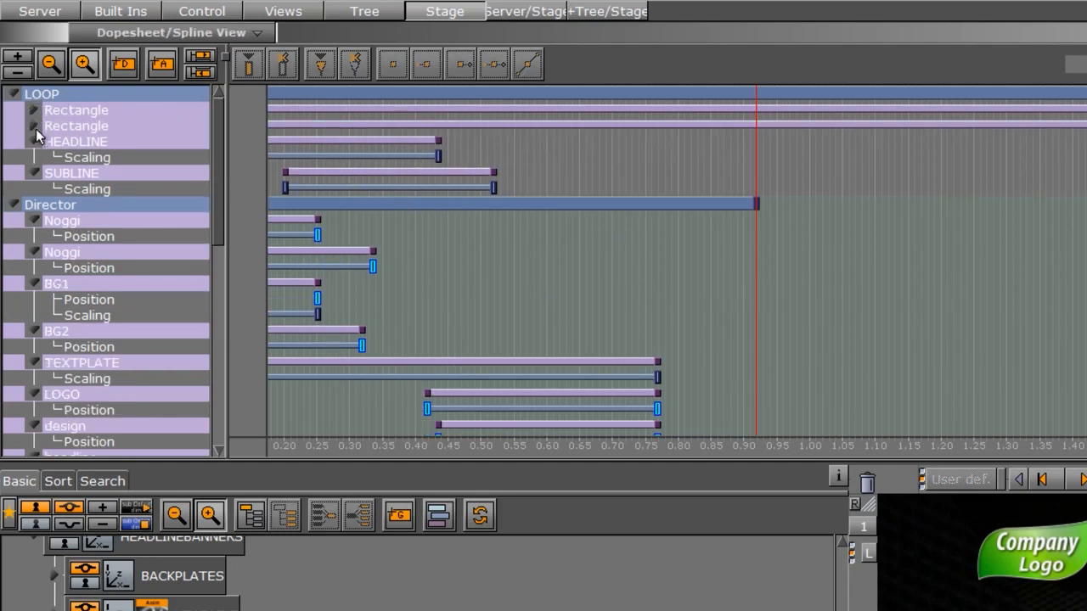
click(33, 141)
click(33, 157)
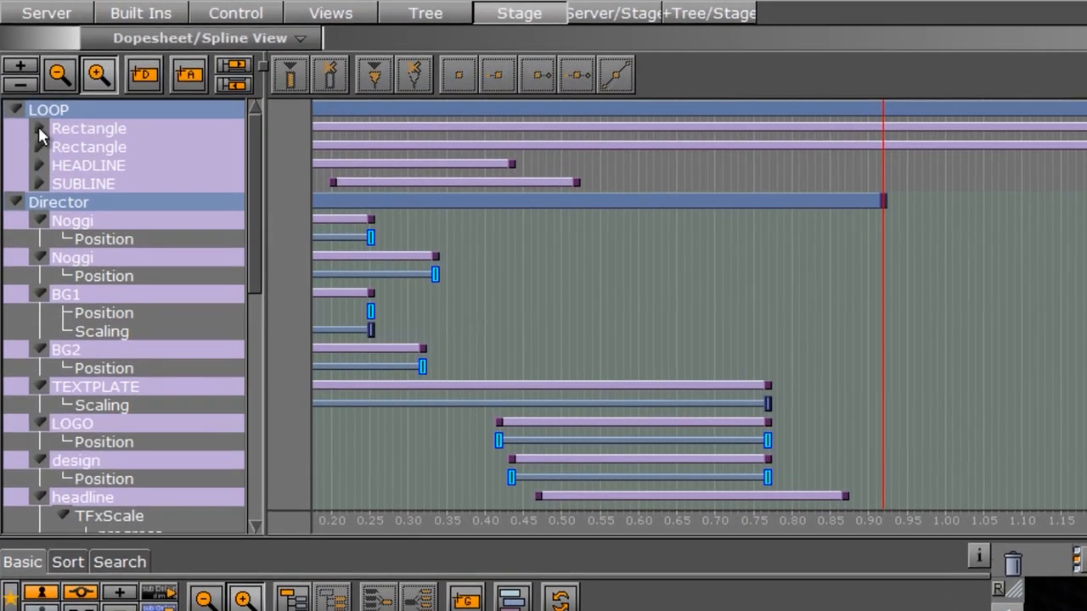
click(40, 129)
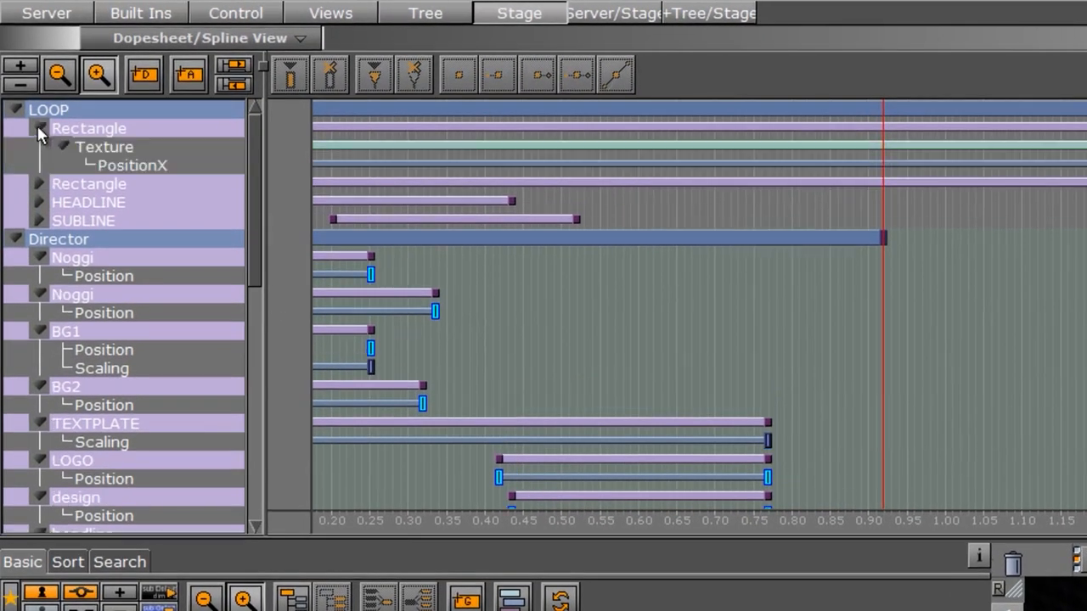
click(39, 184)
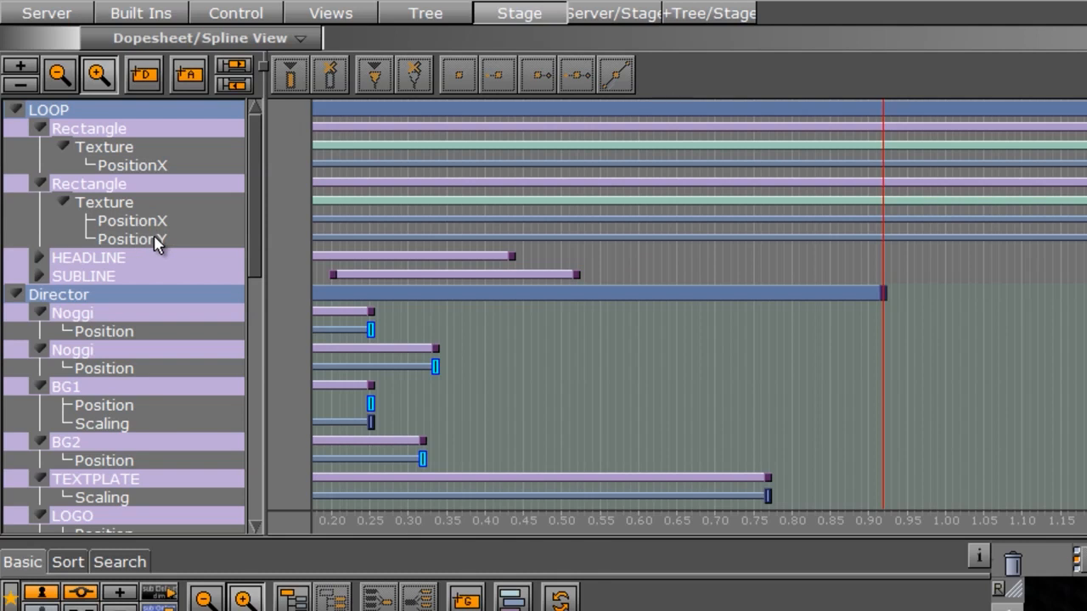
click(39, 184)
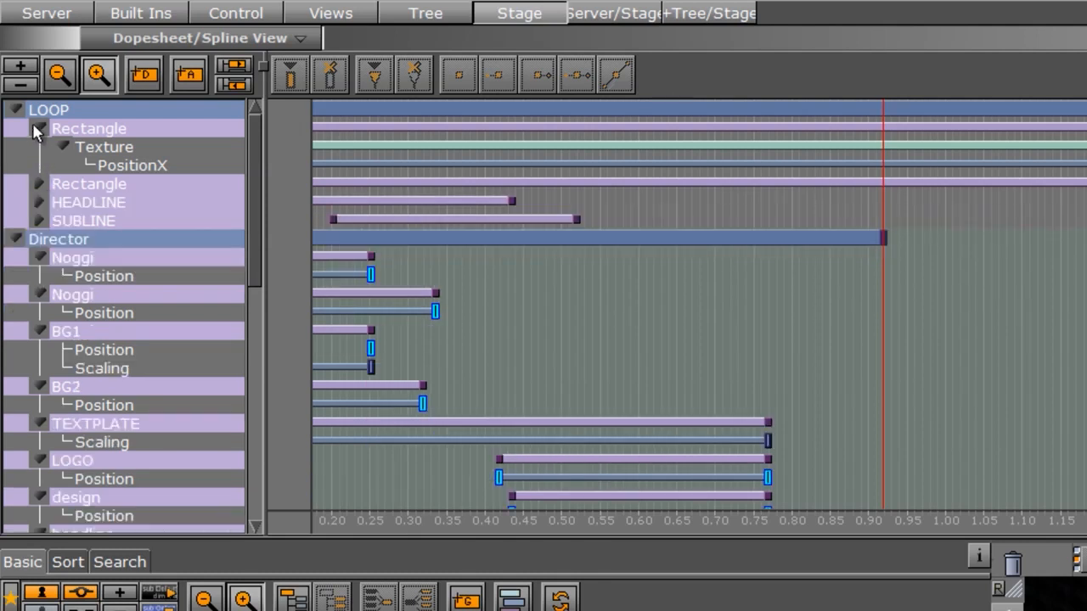
- Move the SUBLINE and HEADLINE animations out of the LOOP director and into the Director
click(36, 132)
click(80, 167)
click(92, 185)
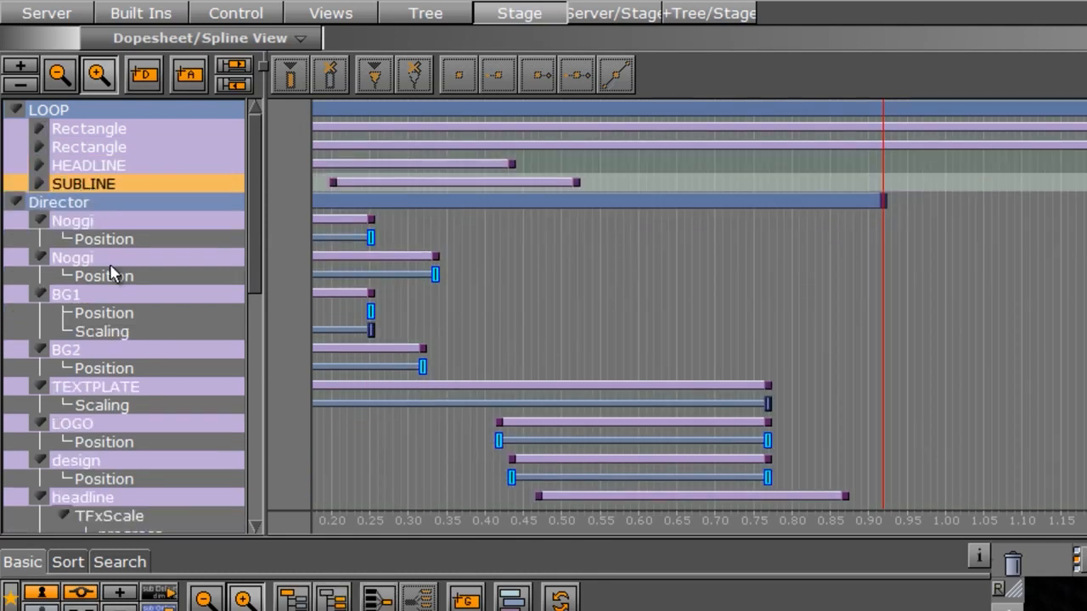
drag(76, 187, 108, 202)
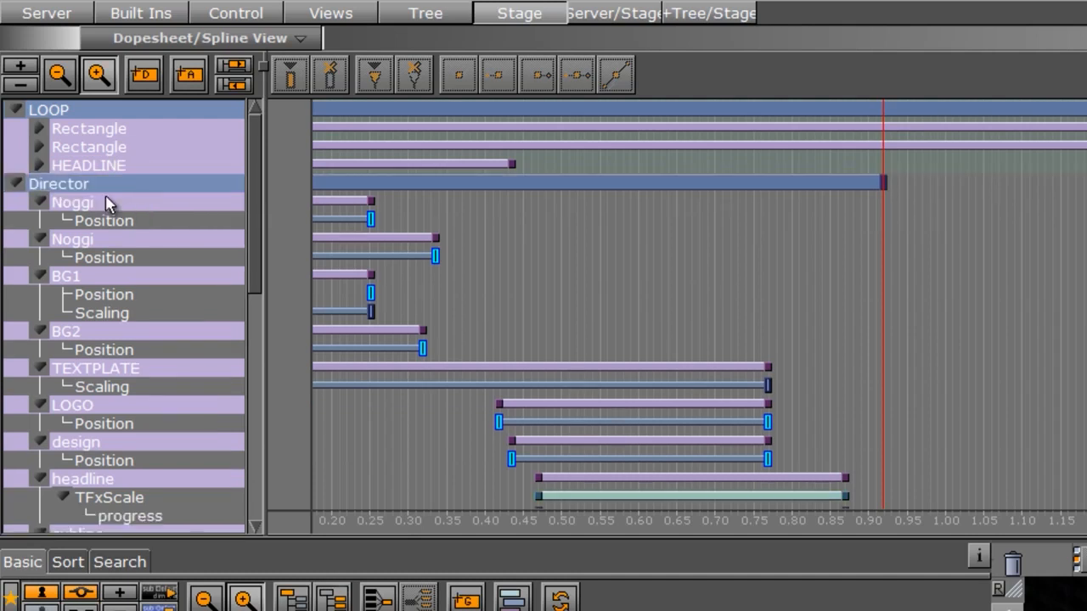
drag(100, 164, 139, 186)
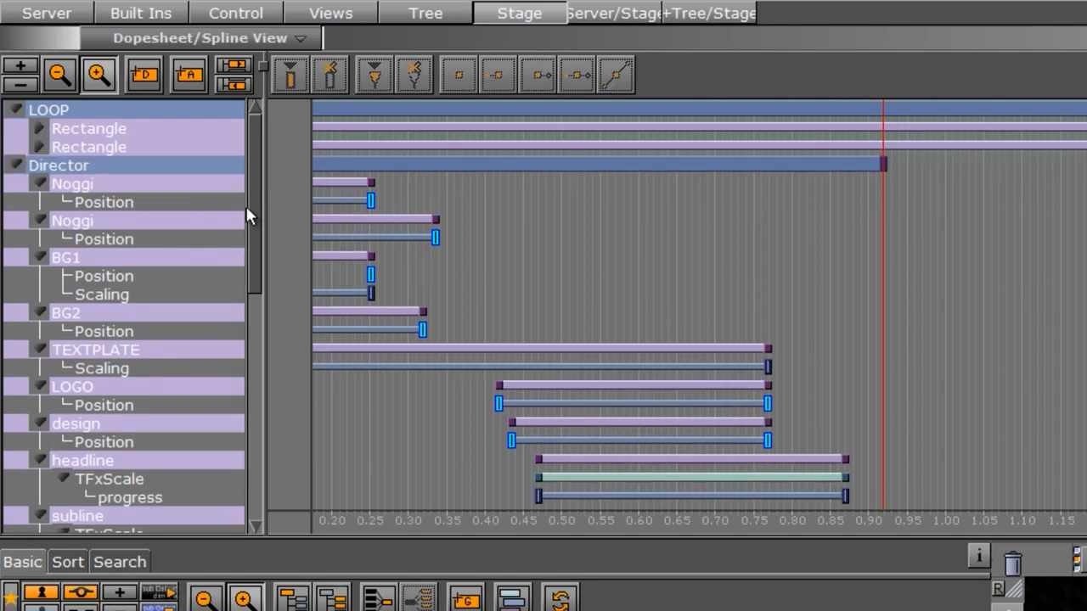
- Move the last TFxScale progress keyframe of fullscreentext to 0.900 seconds
drag(252, 211, 254, 301)
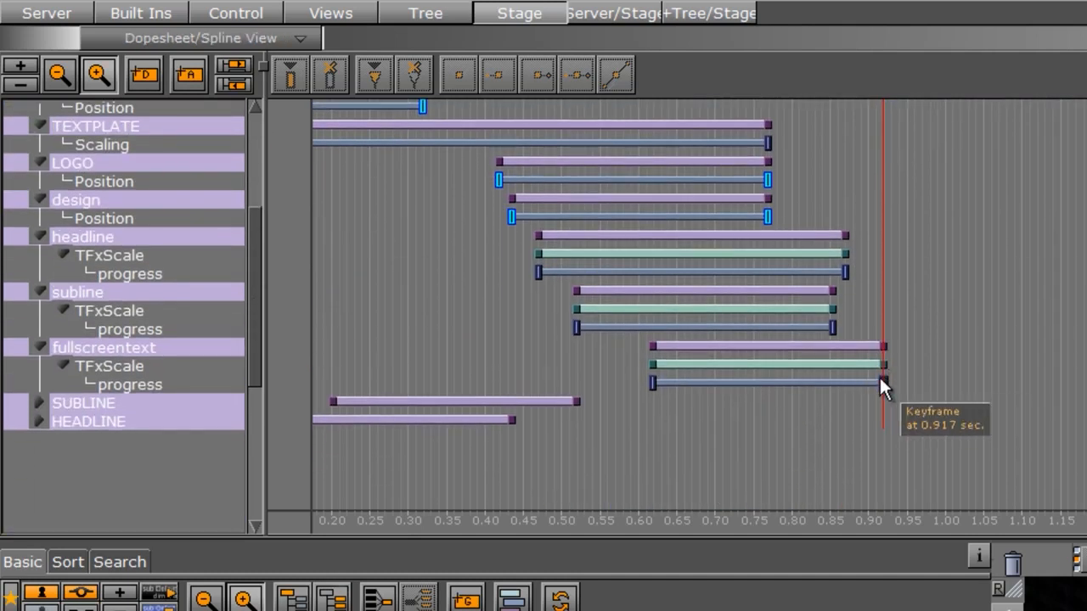
drag(874, 382, 861, 383)
drag(258, 341, 274, 227)
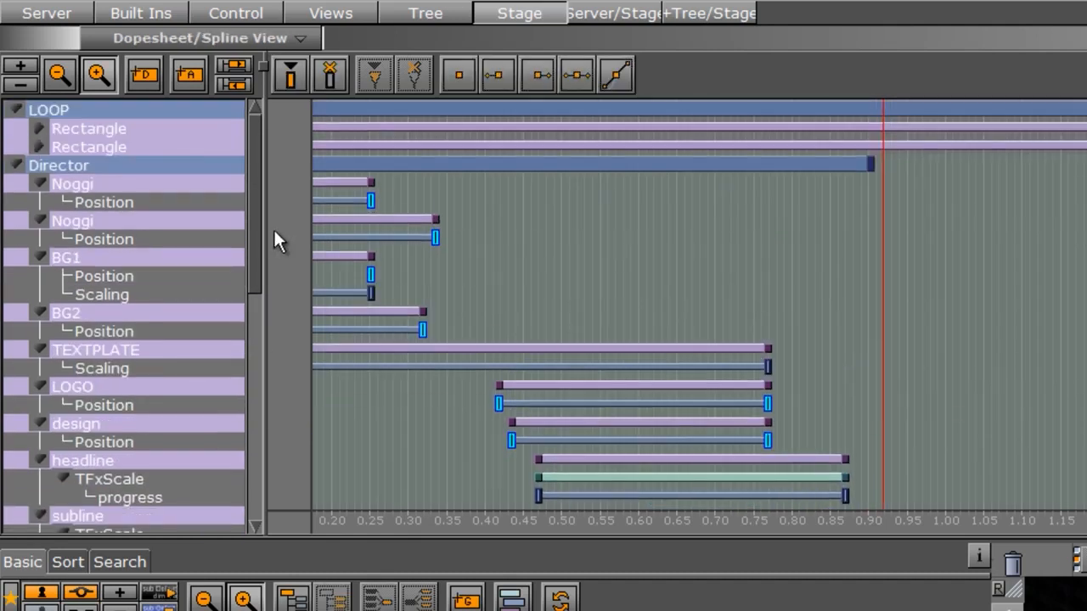
- Add a stop to the Director at about 0.917 seconds and place the time marker just past it
click(108, 169)
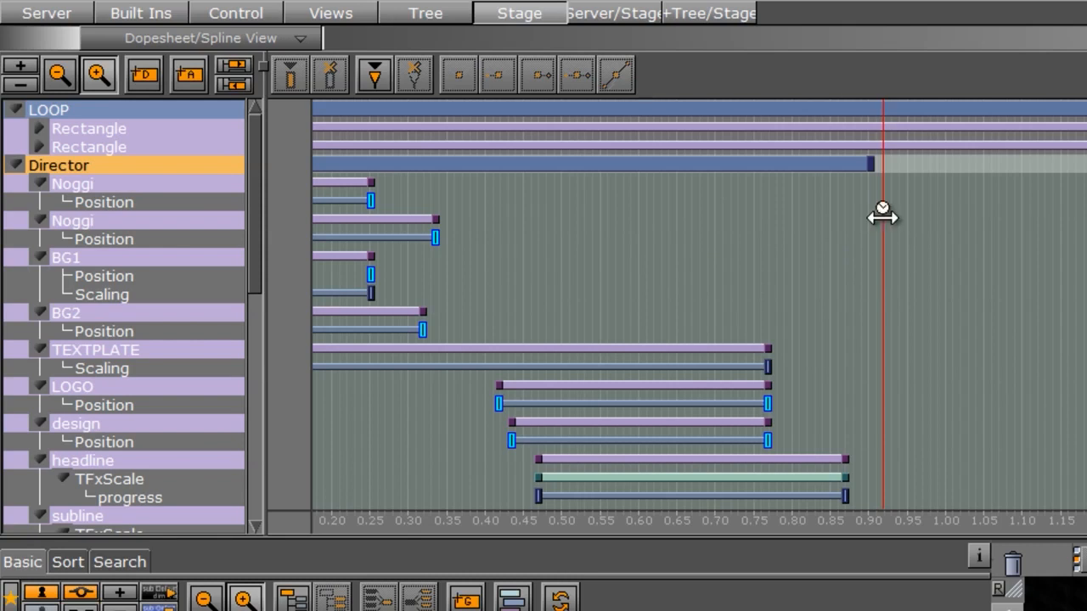
mouse_move(882, 217)
mouse_down()
mouse_move(870, 218)
mouse_move(880, 220)
mouse_up()
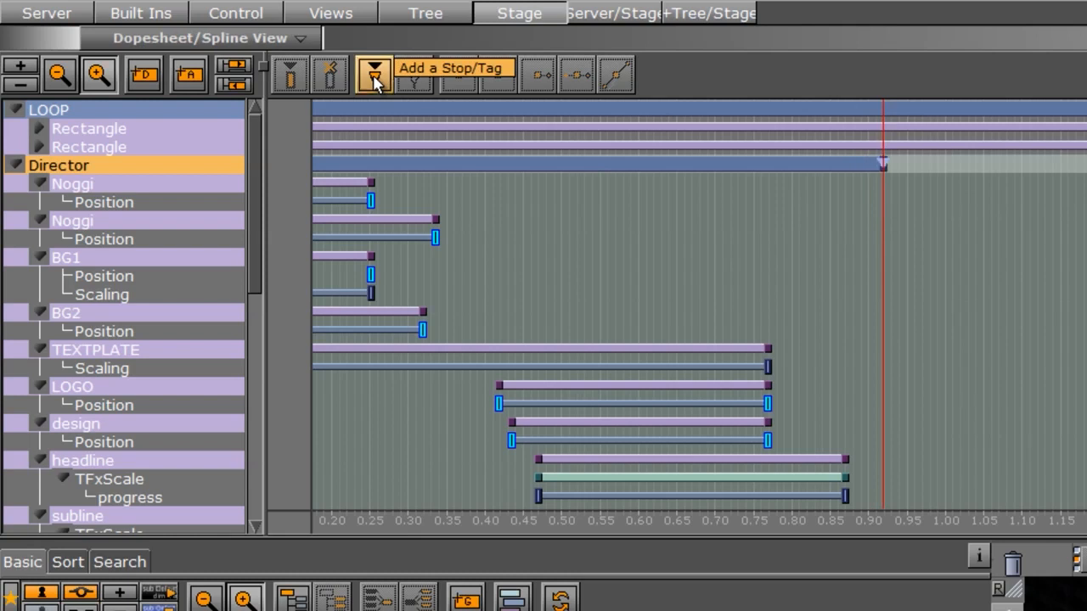
click(881, 167)
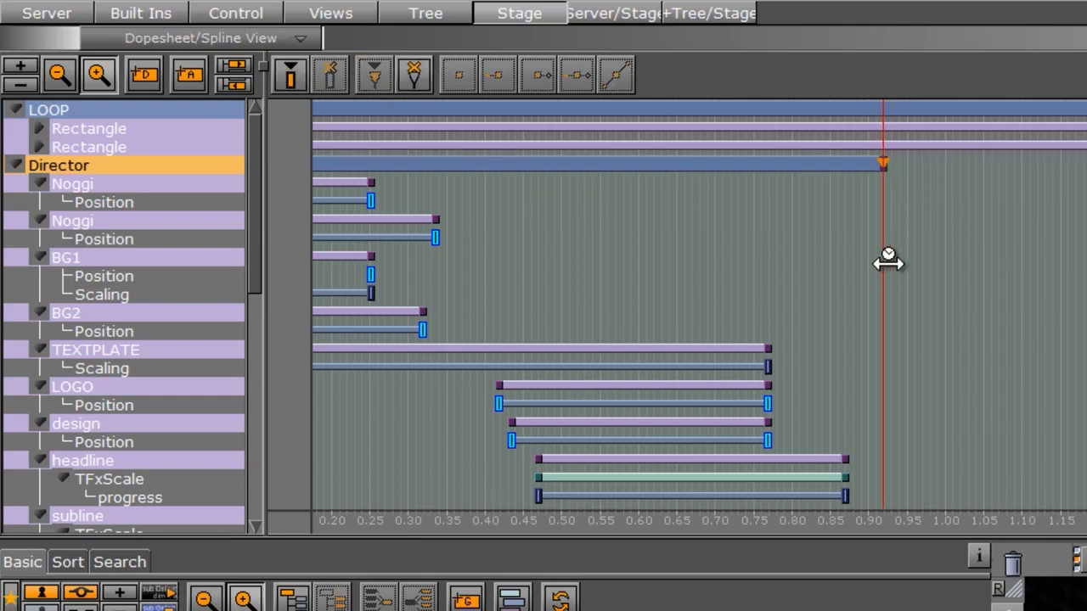
drag(887, 262, 902, 263)
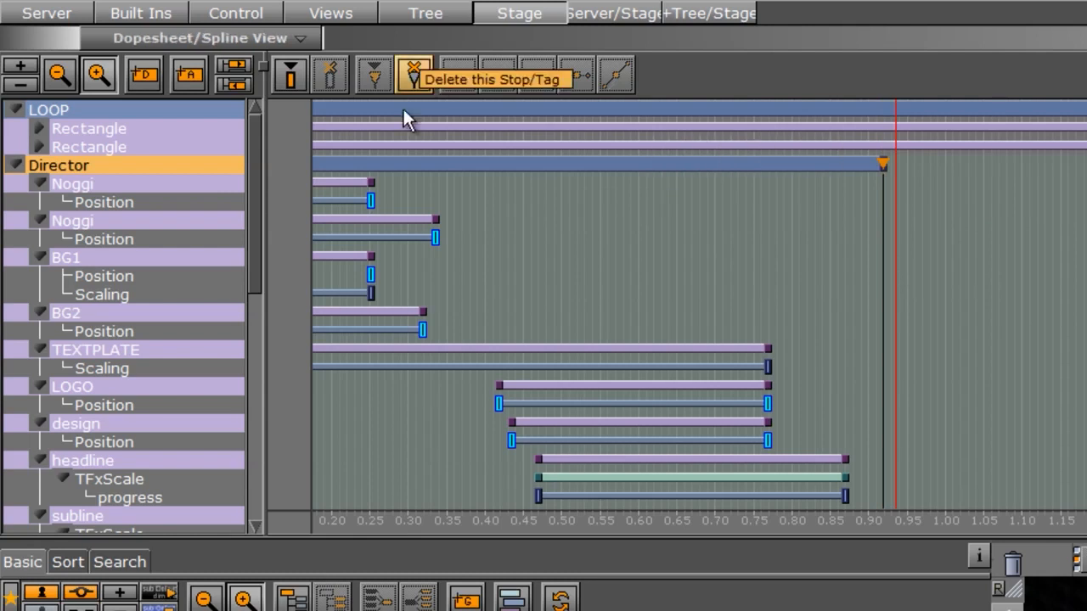
- Copy the Position keyframes of both Noggi objects in reverse order past the stop, end pose at about 0.99 and start pose at about 1.11 seconds
scroll(389, 444, down, 5)
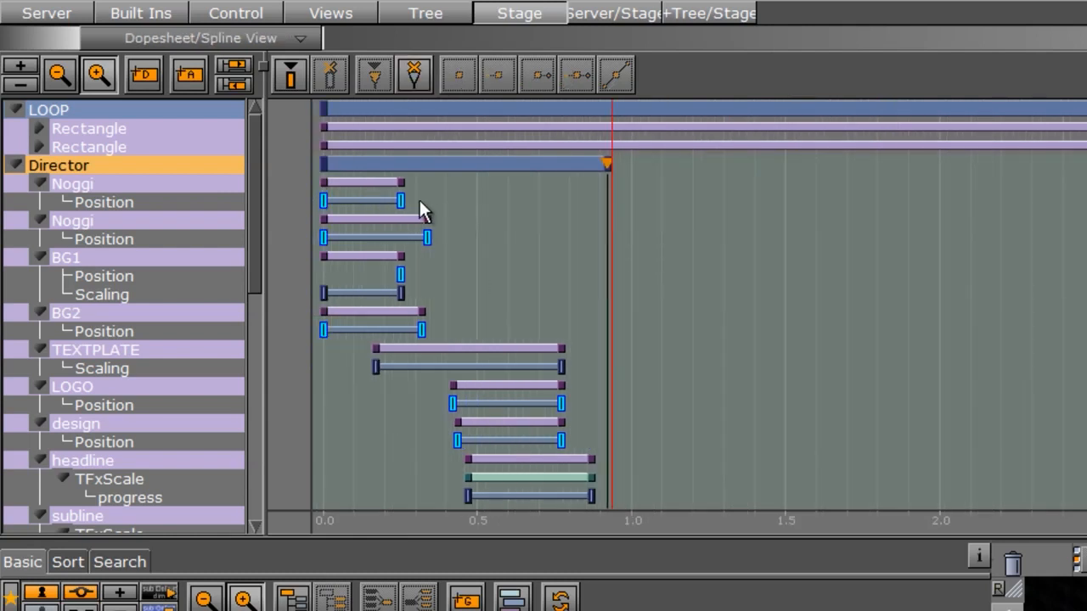
drag(401, 201, 625, 228)
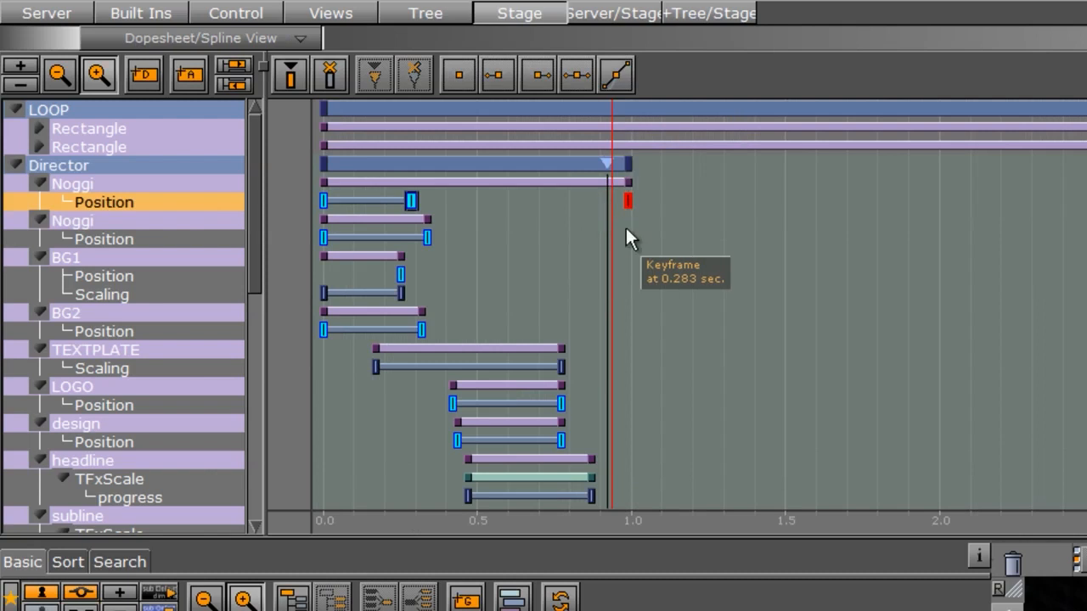
drag(324, 201, 664, 202)
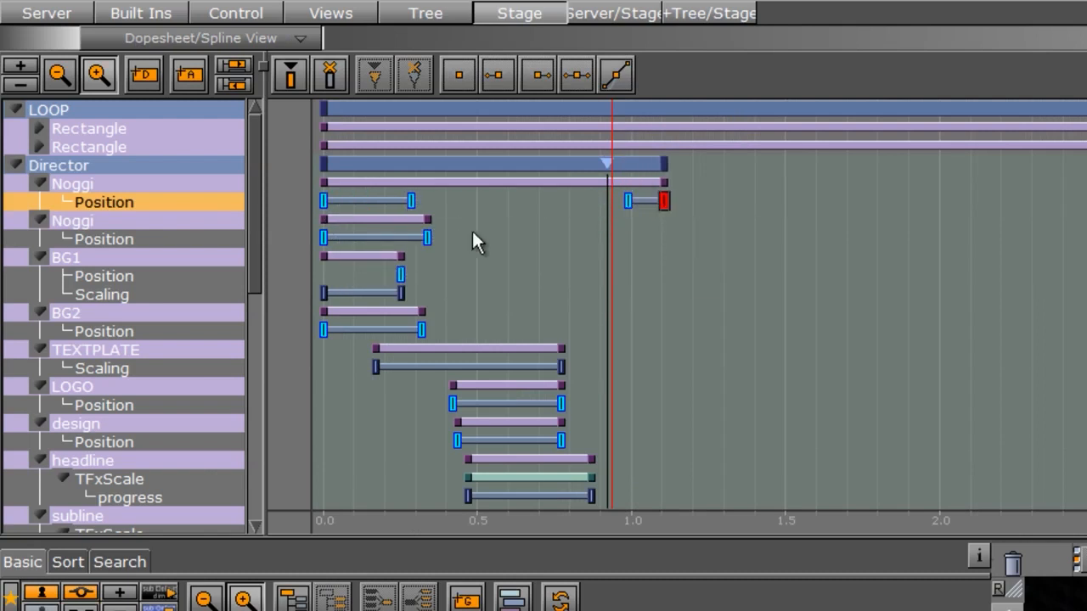
drag(427, 238, 629, 237)
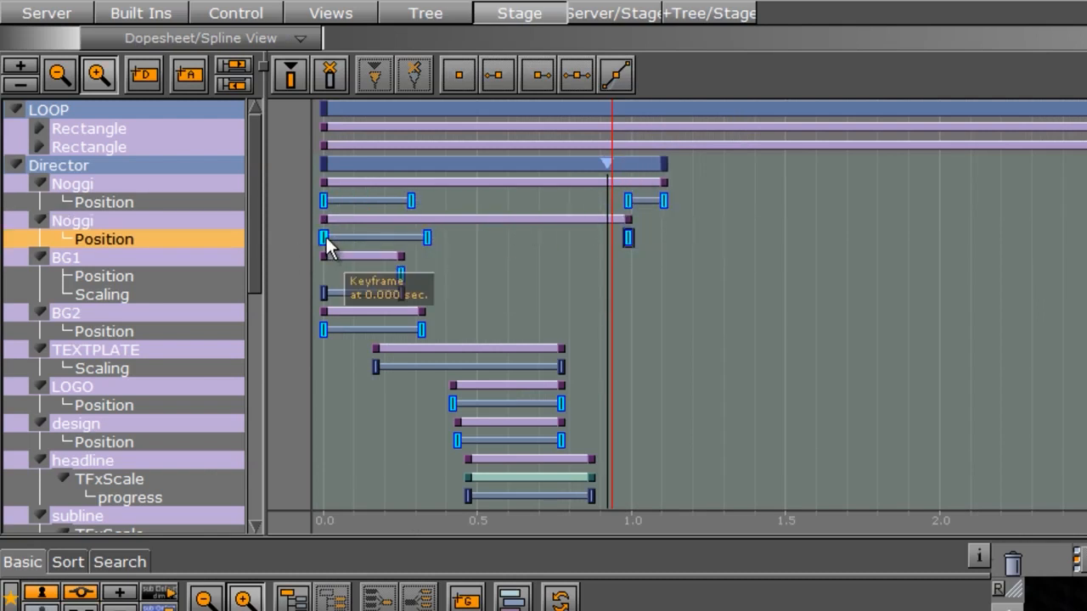
drag(324, 240, 666, 247)
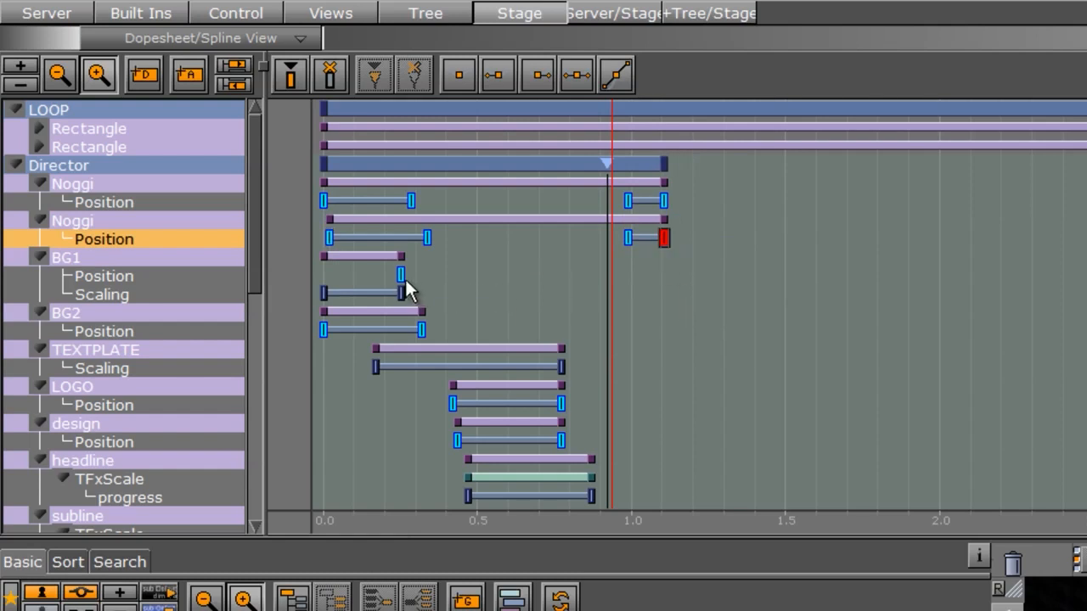
- Copy keyframes in reverse order past the stop: BG1 Scaling to about 0.97 and 1.11 seconds, BG2 Position to about 1.00 and 1.14 seconds
drag(401, 291, 623, 293)
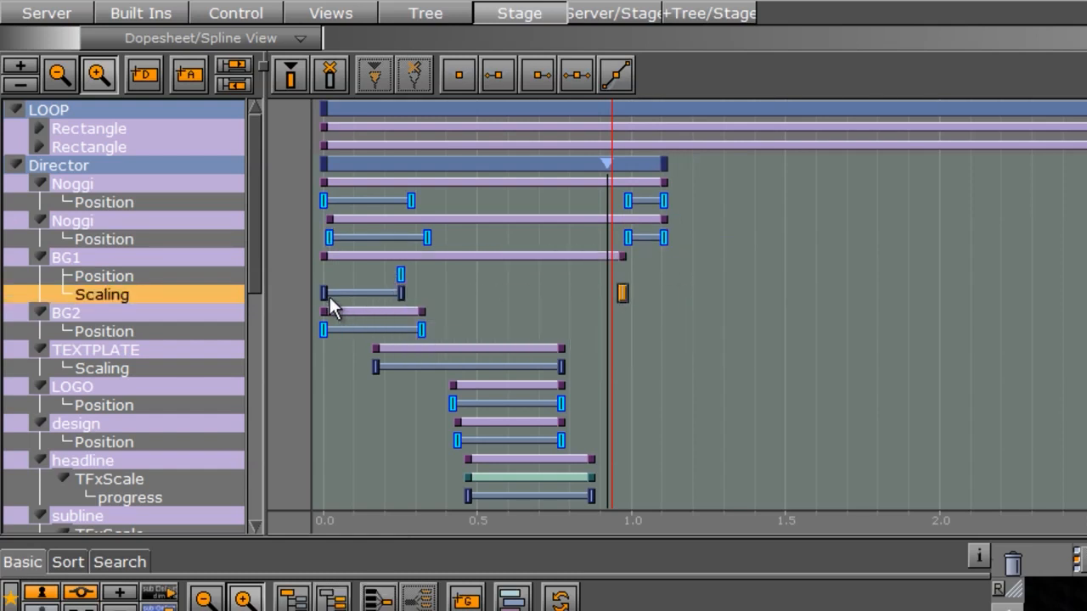
drag(323, 293, 664, 293)
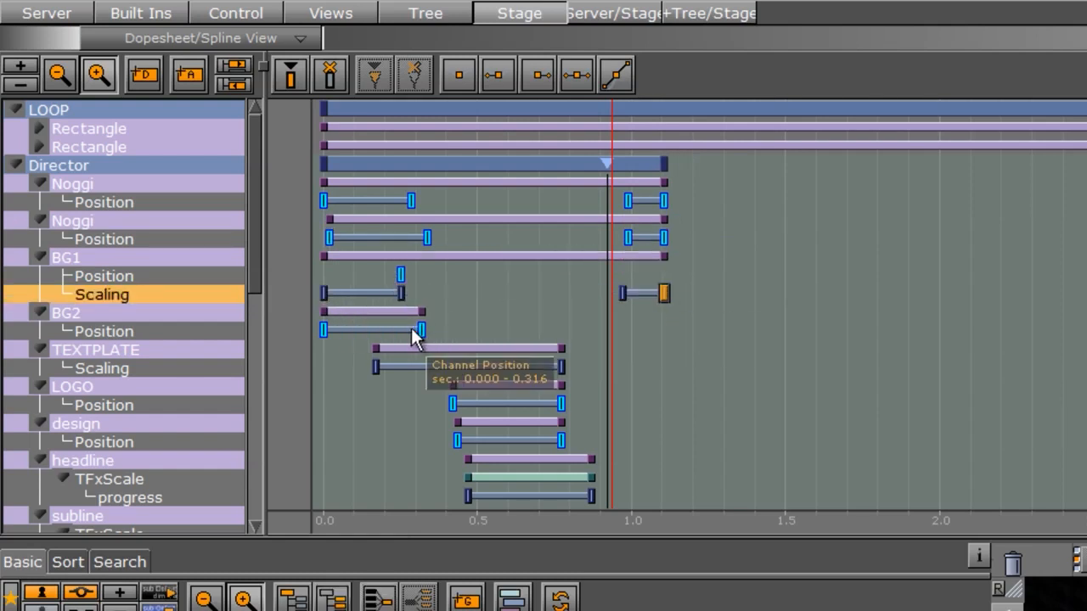
drag(419, 332, 633, 330)
drag(323, 330, 675, 330)
- Copy keyframes in reverse order past the stop: TEXTPLATE Scaling to about 1.07 and 1.22 seconds, LOGO Position to about 0.97 and 1.14 seconds
drag(564, 367, 700, 367)
ctrl+drag(563, 406, 628, 404)
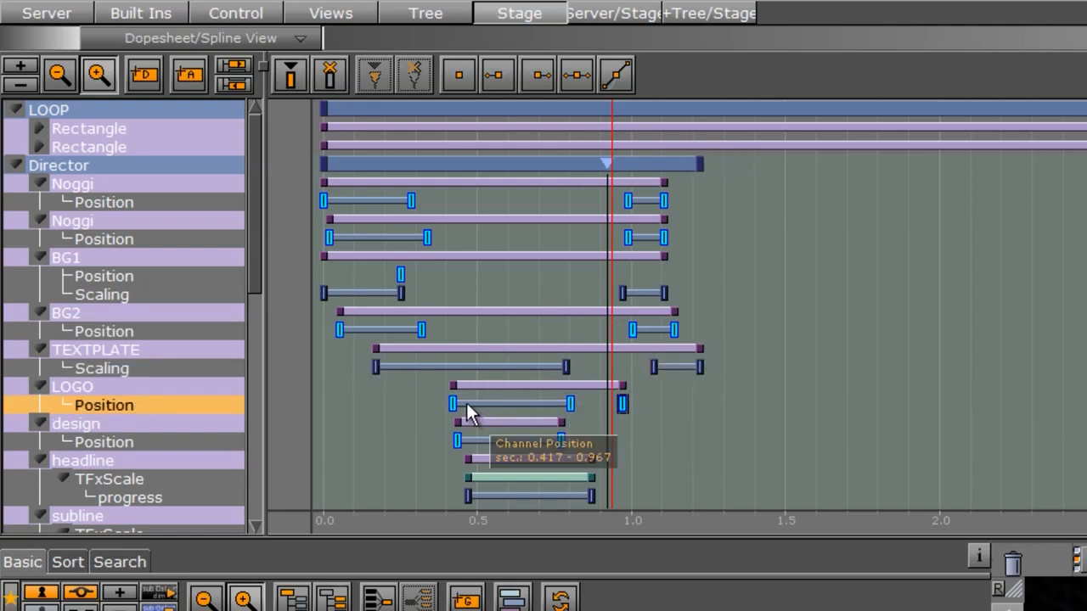
ctrl+drag(455, 407, 672, 405)
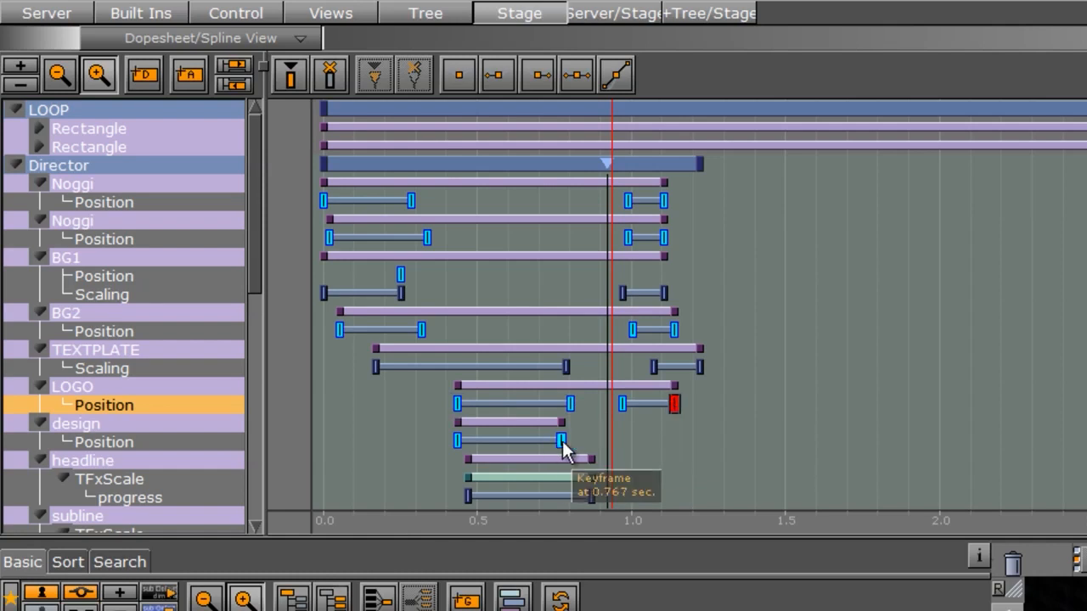
- Copy keyframes in reverse past the stop: design Position to about 1.03 and 1.14 seconds, headline TFxScale progress to about 1.07 and 1.22 seconds
ctrl+drag(561, 440, 642, 440)
ctrl+drag(459, 440, 674, 440)
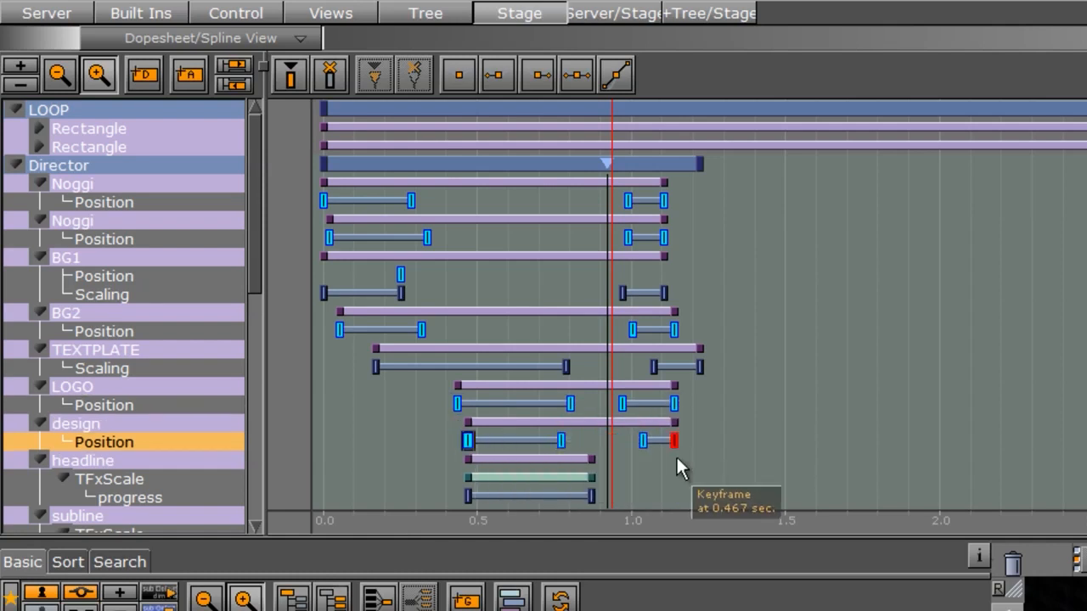
middle_drag(746, 473, 801, 312)
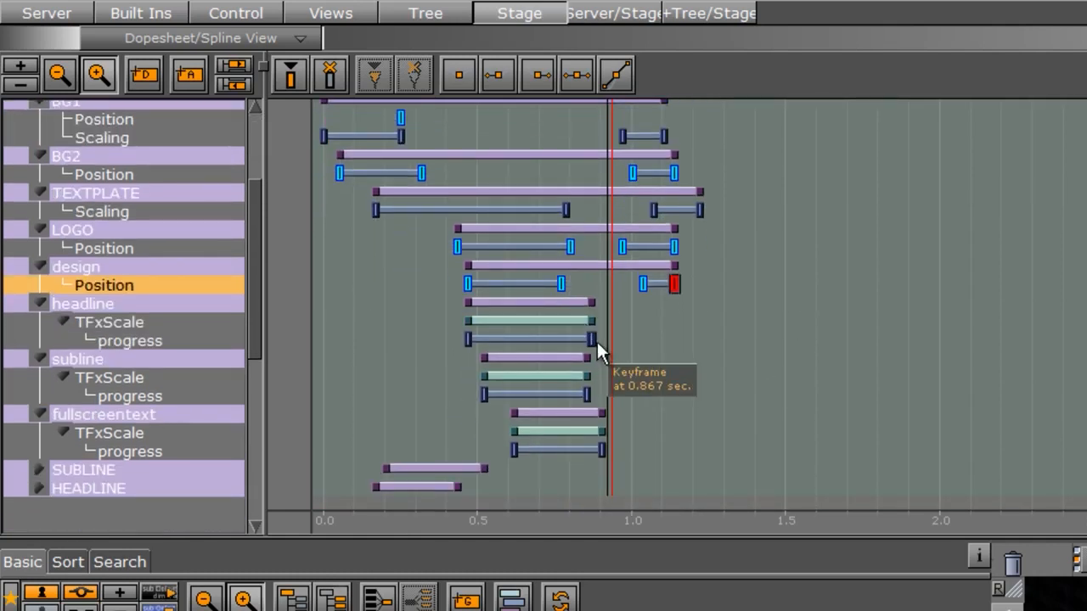
ctrl+drag(596, 340, 653, 340)
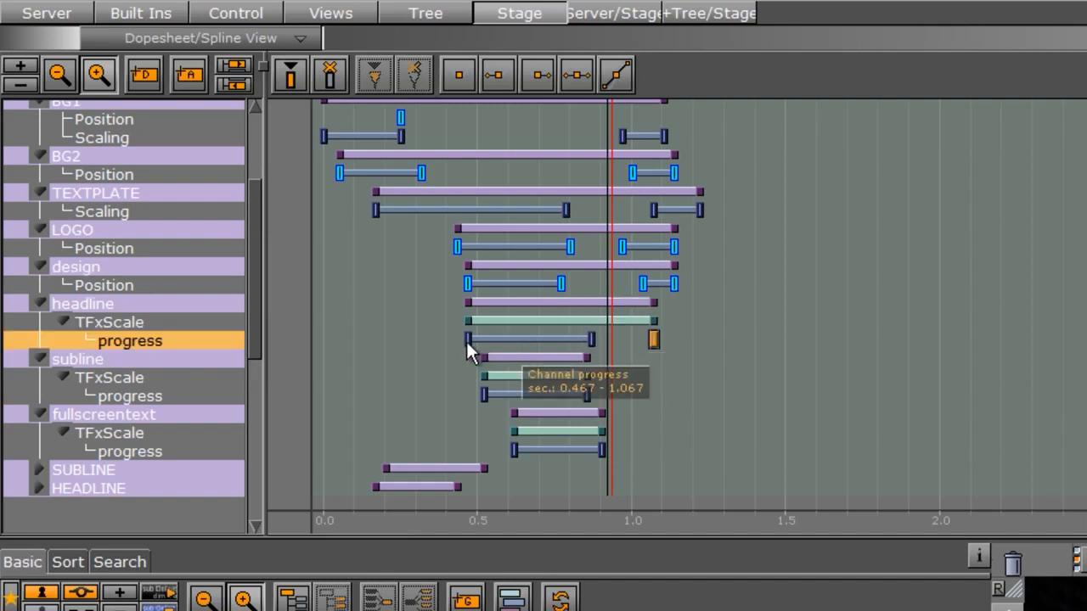
ctrl+drag(468, 339, 699, 340)
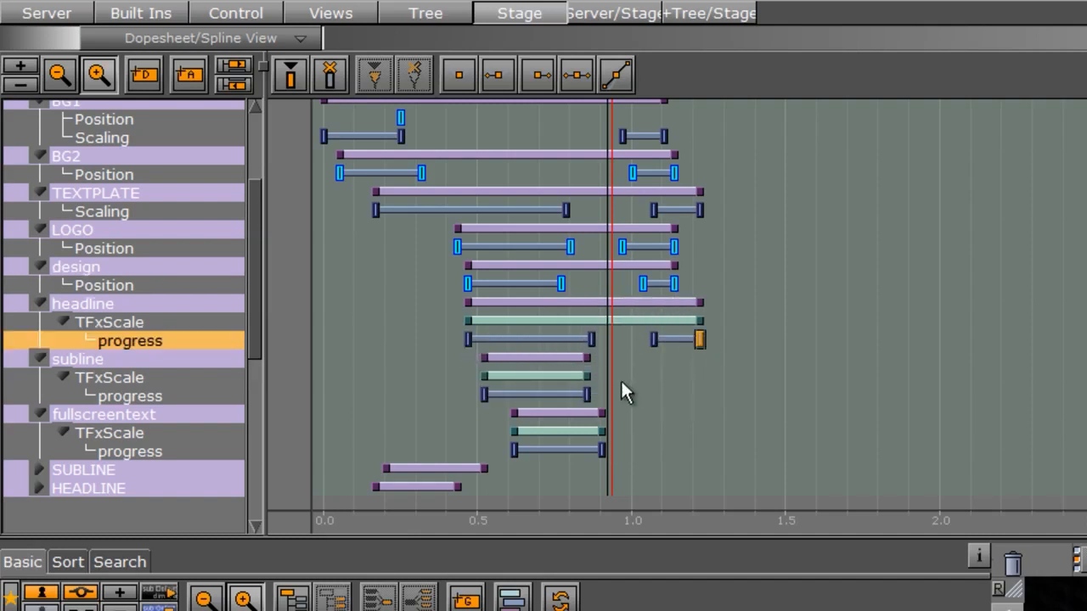
- Copy the TFxScale progress keyframes in reverse past the stop: subline to about 1.00 and 1.18 seconds, fullscreentext to about 1.05 and 1.16 seconds
ctrl+drag(587, 394, 634, 394)
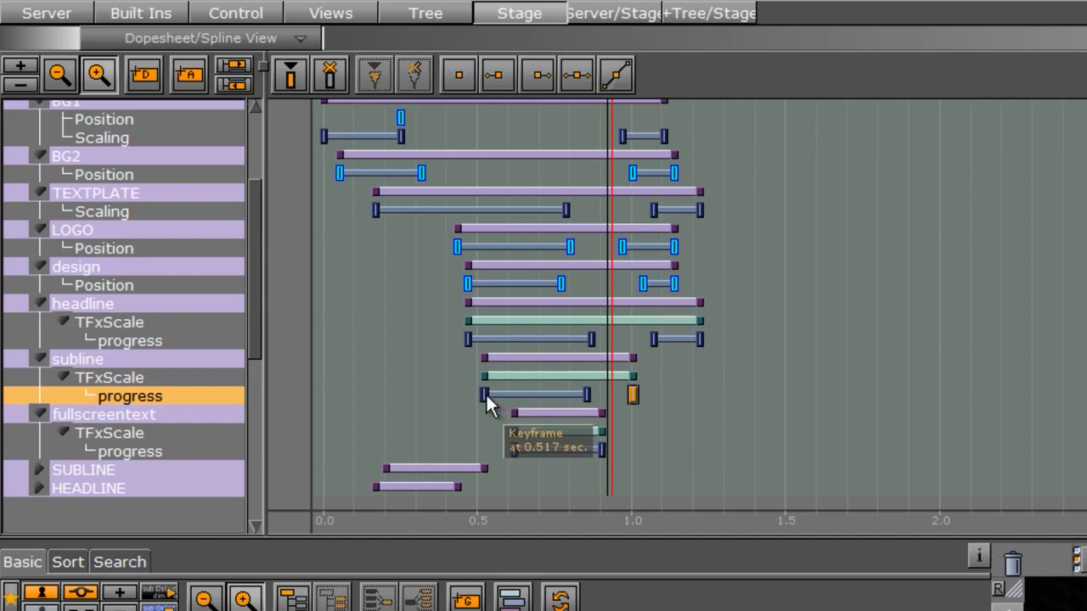
ctrl+drag(485, 393, 686, 394)
ctrl+drag(602, 450, 649, 449)
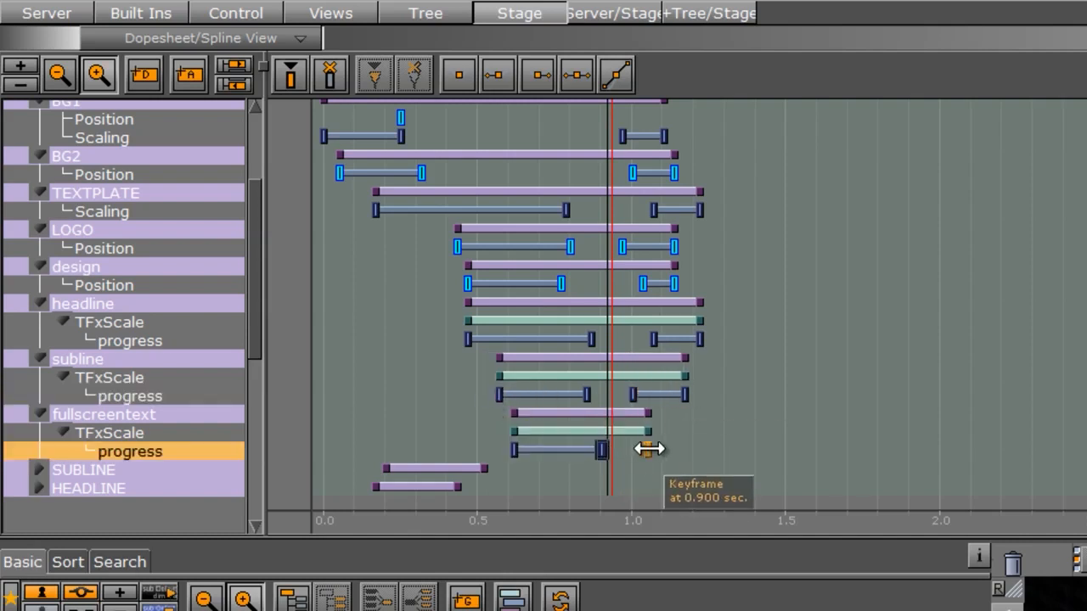
ctrl+drag(515, 453, 679, 449)
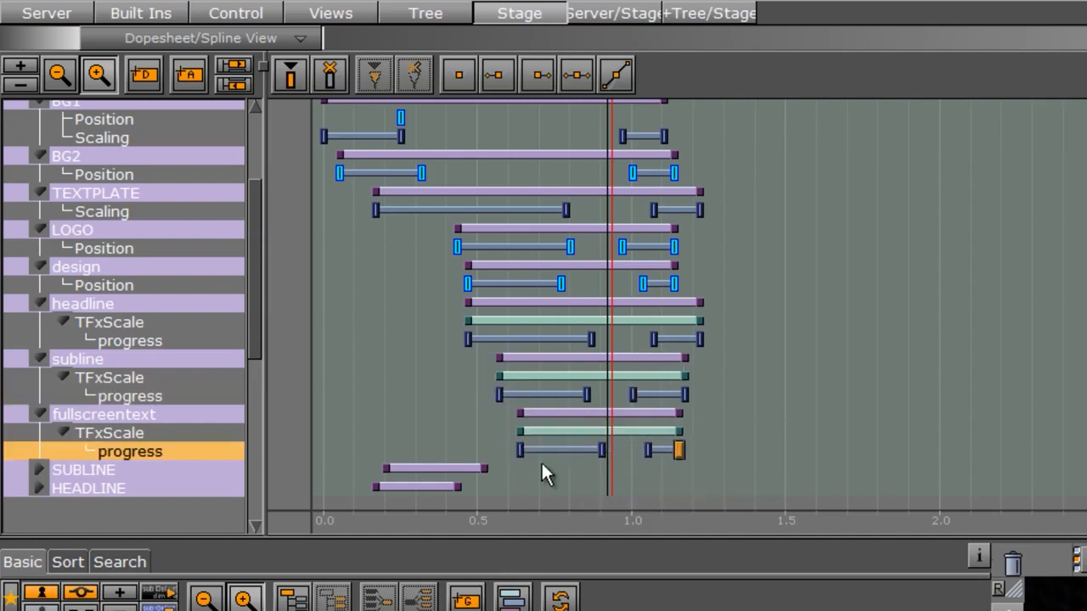
- Copy the Scaling keyframes in reverse past the stop: SUBLINE to about 0.97 and 1.16 seconds, HEADLINE to about 1.02 and 1.22 seconds
scroll(549, 364, down, 3)
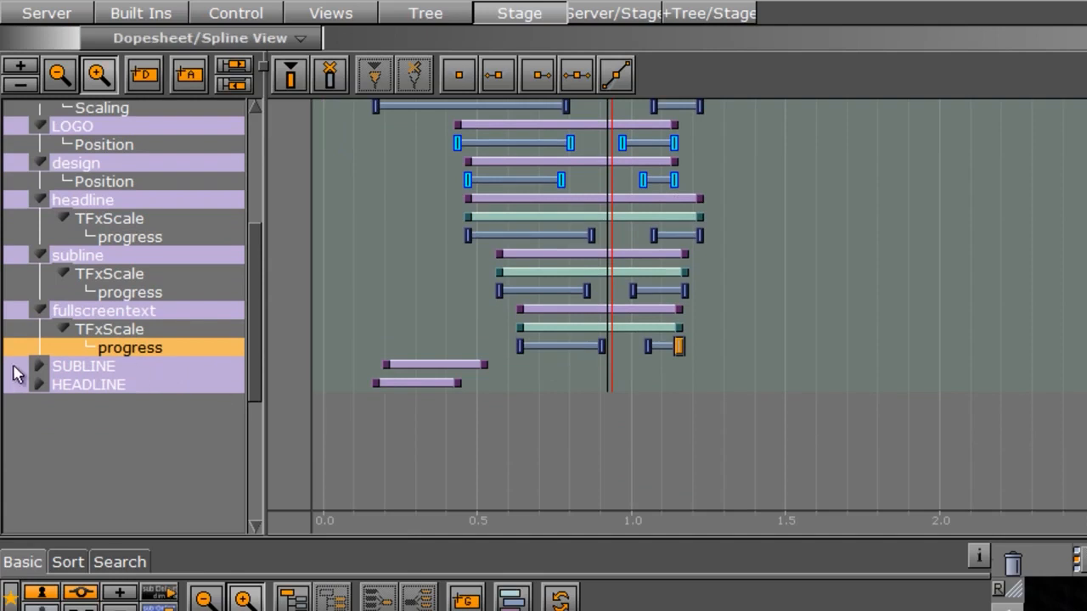
click(38, 364)
ctrl+drag(483, 383, 624, 381)
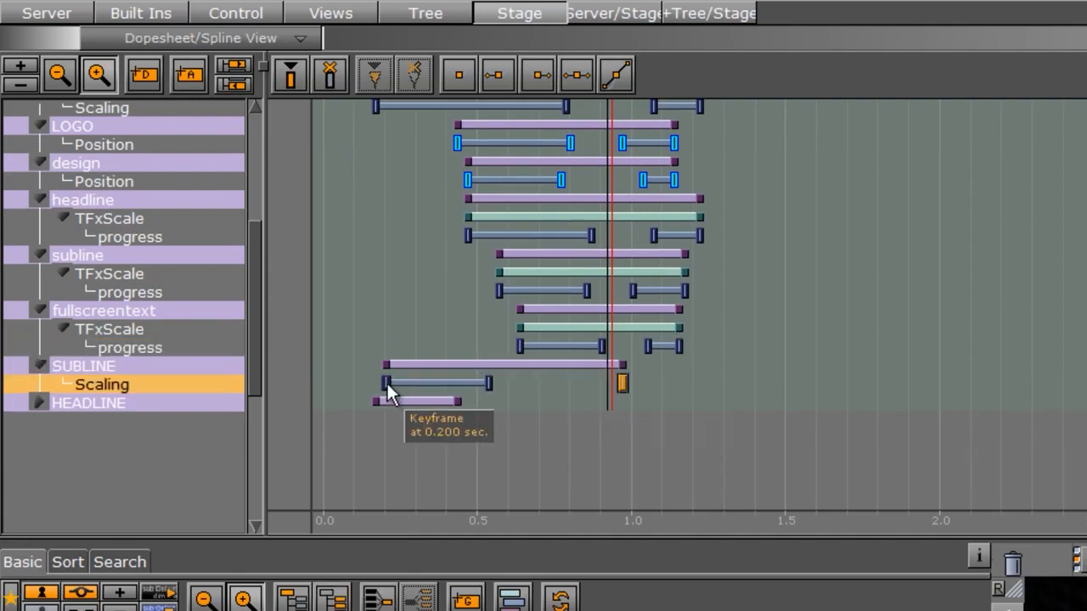
ctrl+drag(388, 383, 679, 383)
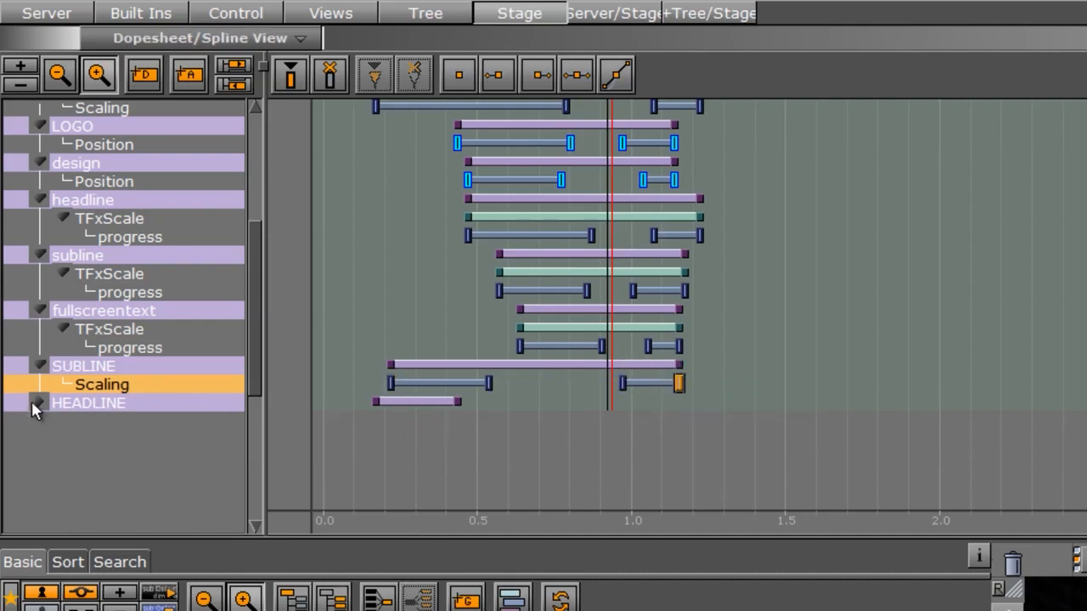
click(34, 402)
ctrl+drag(458, 419, 638, 411)
ctrl+drag(376, 420, 700, 419)
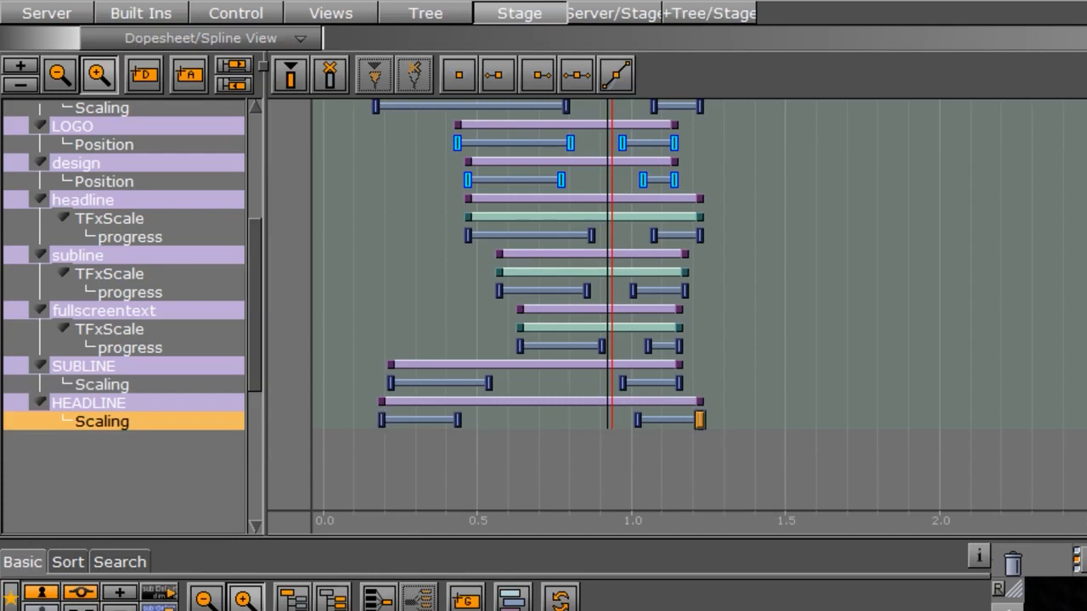
- Play the animation up to the stop, continue it through the out-animation, and replay it from the start
click(824, 364)
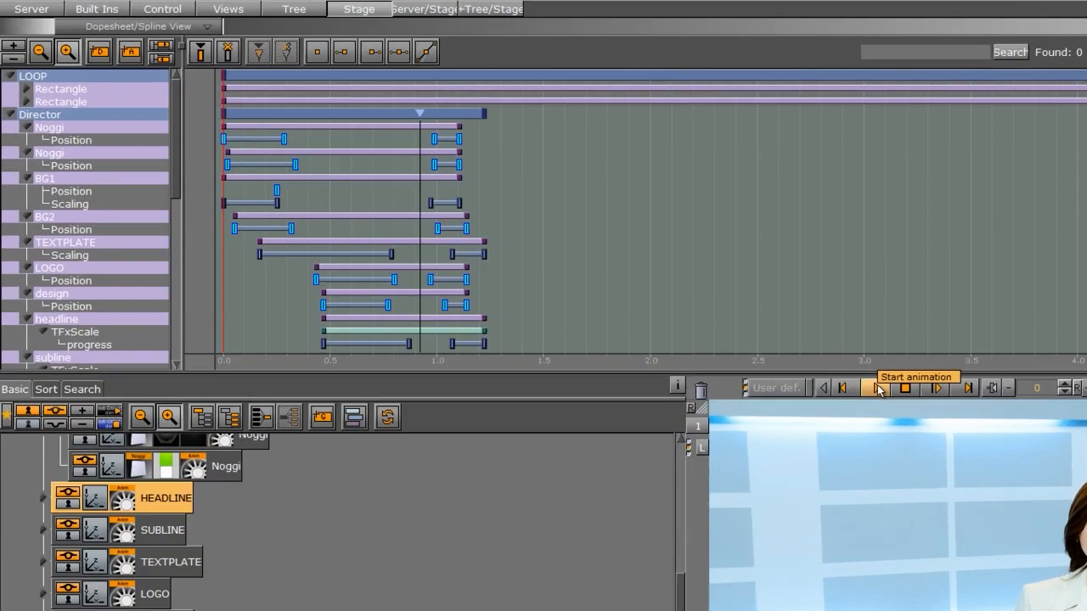
click(622, 274)
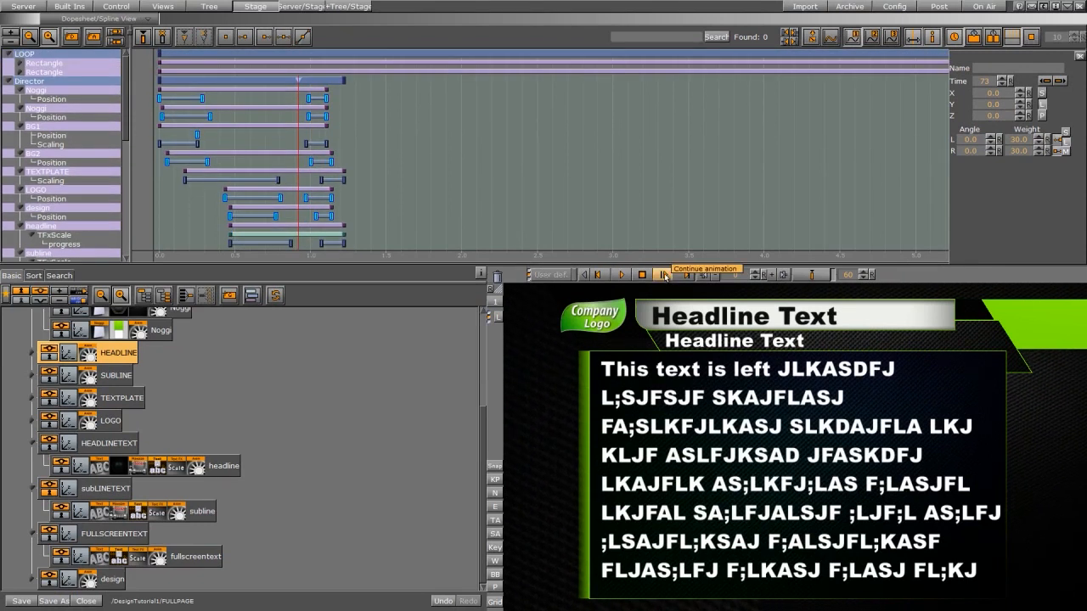
click(664, 274)
click(621, 274)
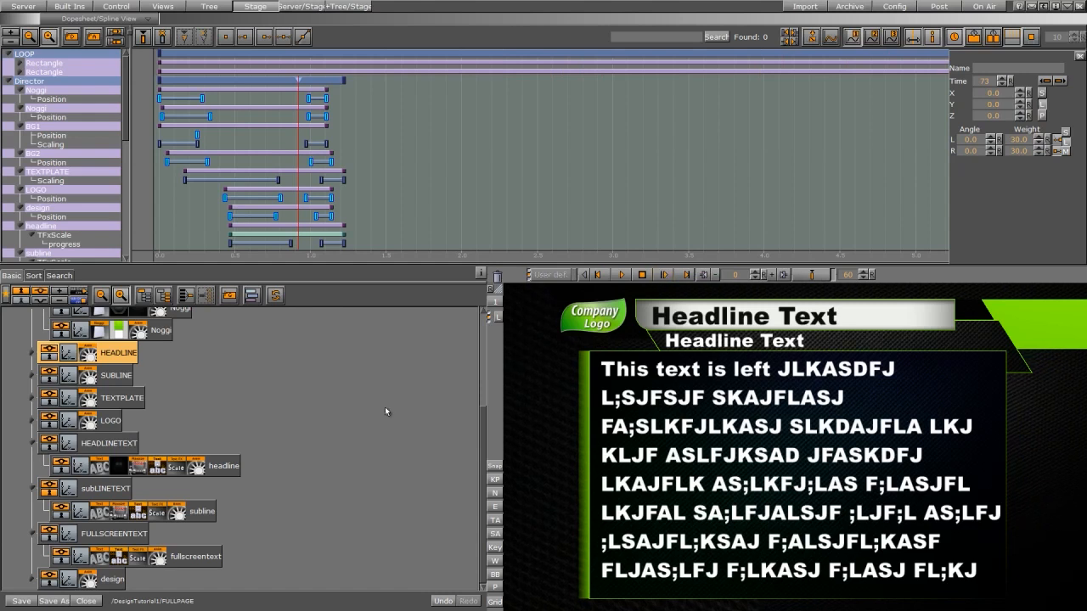
- Collapse the BACKGROUND container and the whole FULLPAGEGROUP in the scene tree
drag(483, 429, 478, 323)
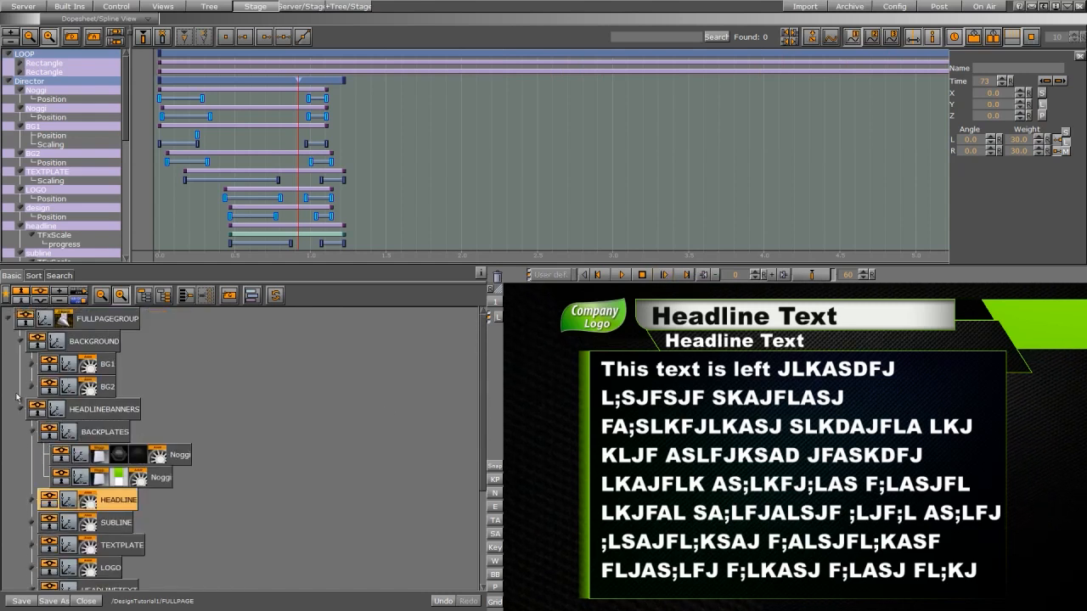
click(20, 343)
click(8, 320)
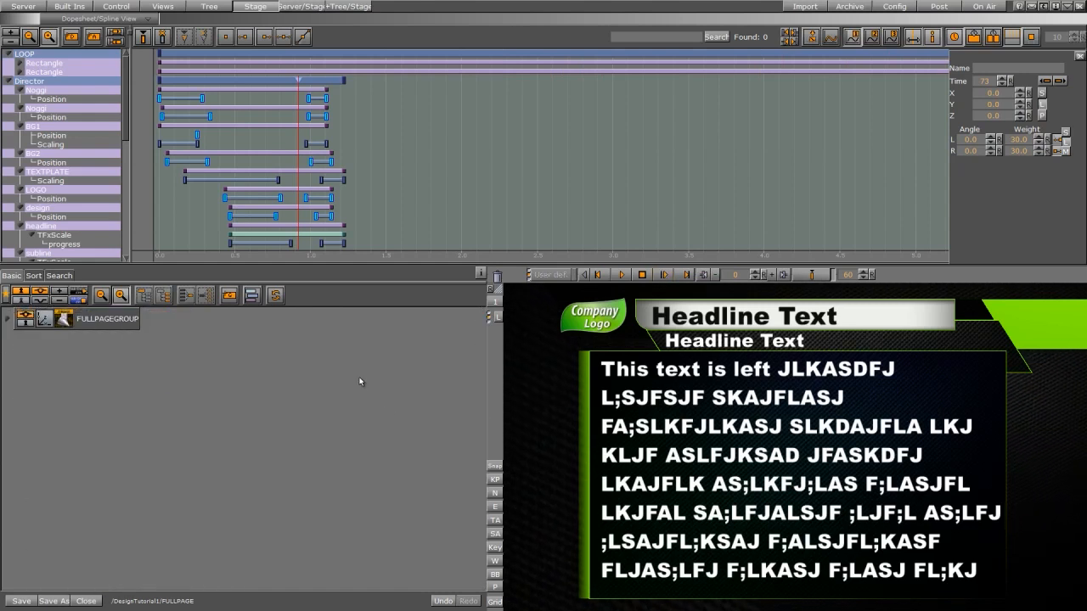